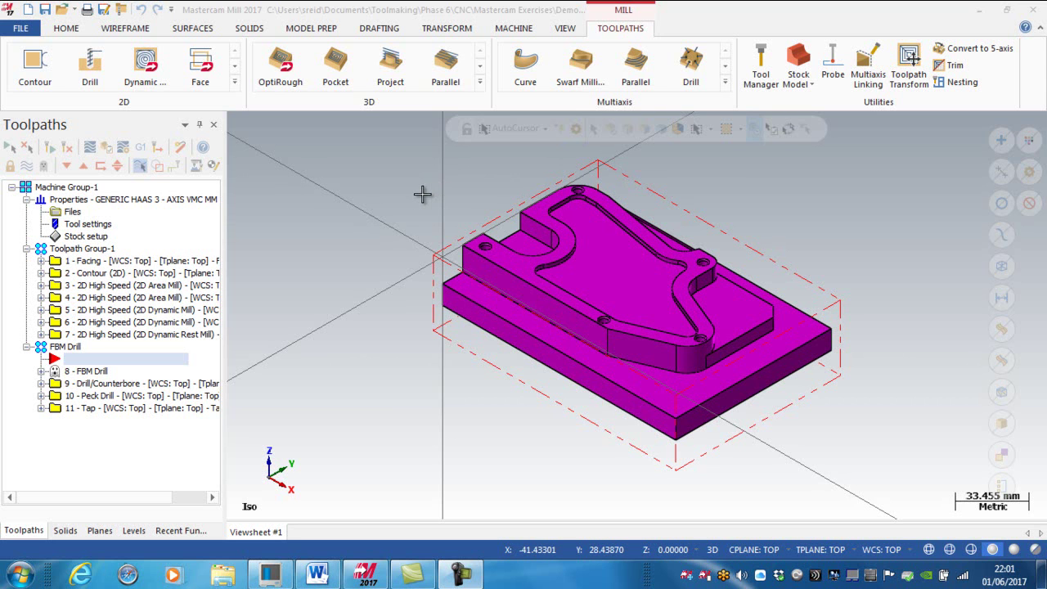
- Create a new mill toolpath group under the FBM Drill group
left_click(41, 348)
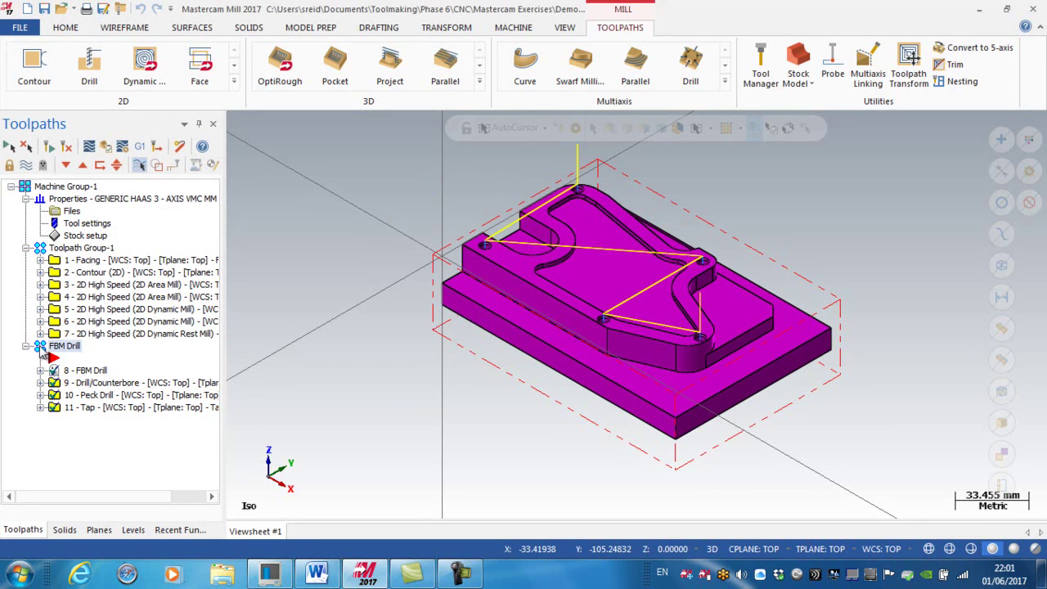
right_click(43, 352)
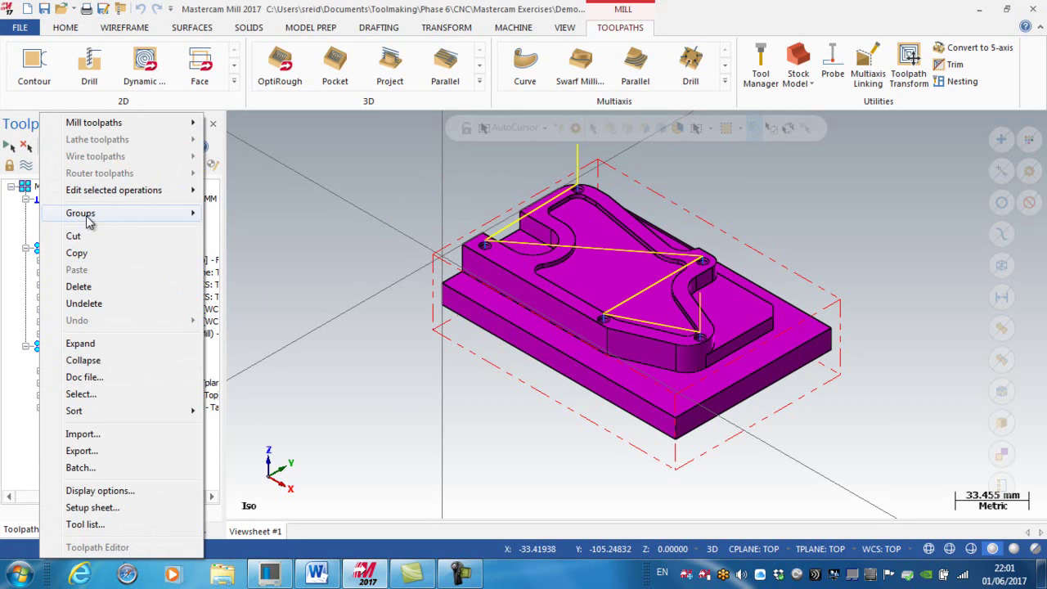
mouse_move(90, 216)
left_click(265, 230)
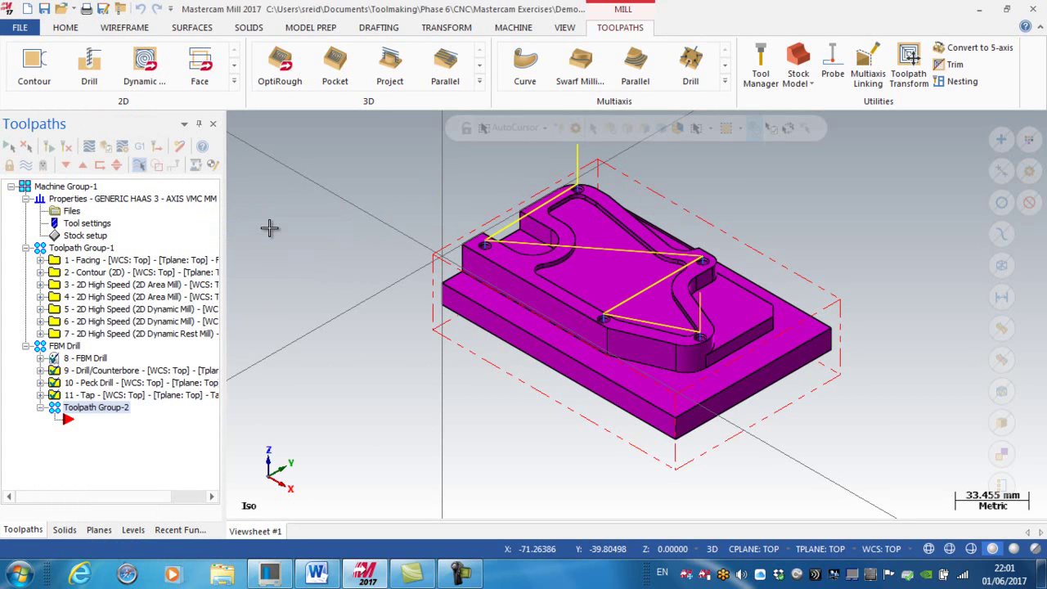
- Copy the Contour (2D) operation from Toolpath Group-1 into the new toolpath group
left_click(92, 274)
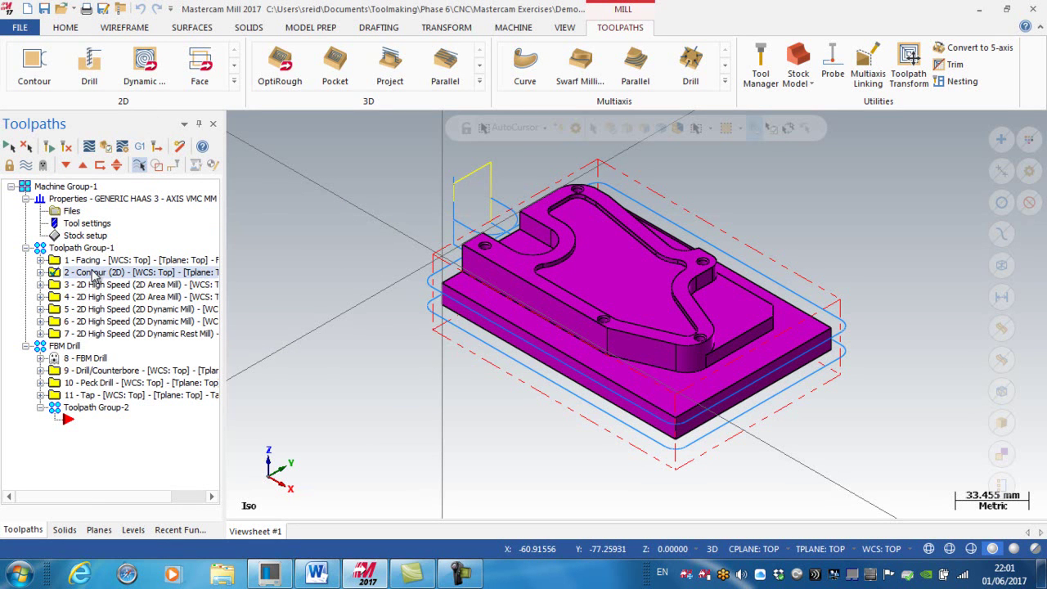
right_click_drag(94, 278, 127, 434)
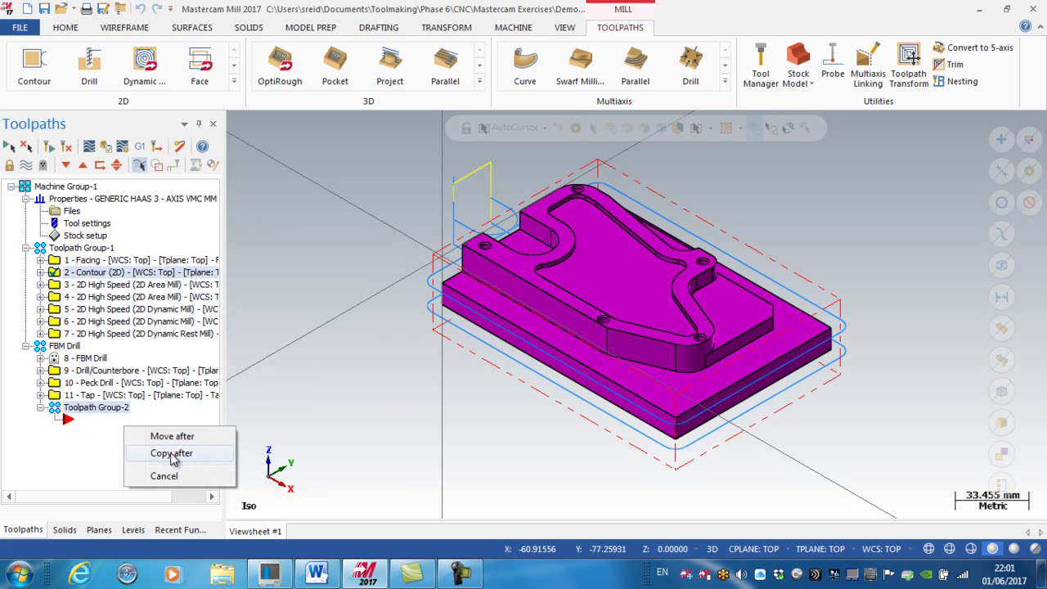
left_click(173, 454)
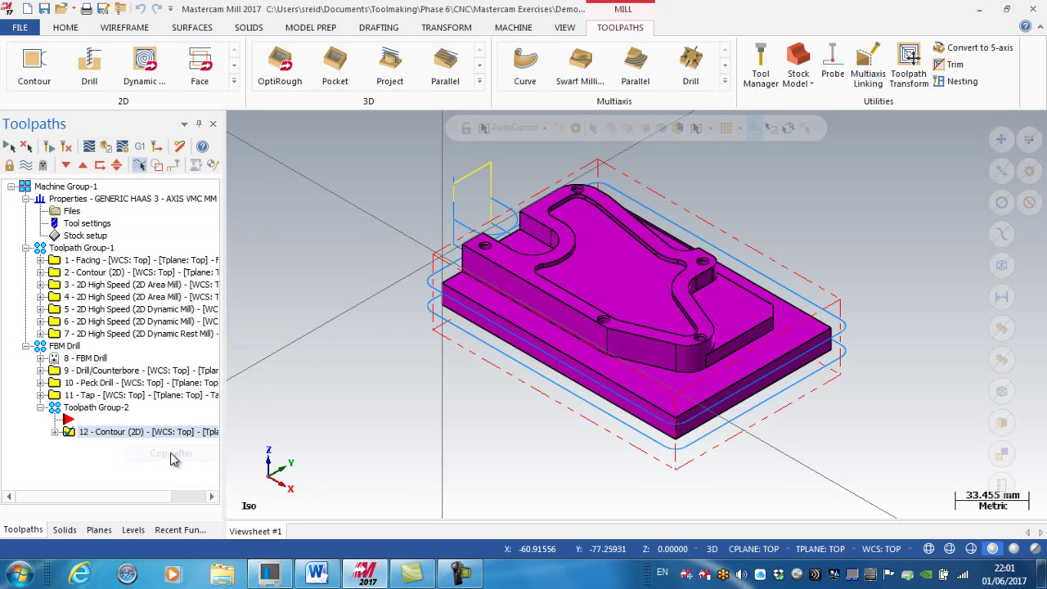
- In the copied contour's cut parameters, set the compensation type to Control and the stock to leave on walls to 0
left_click(55, 432)
left_click(94, 442)
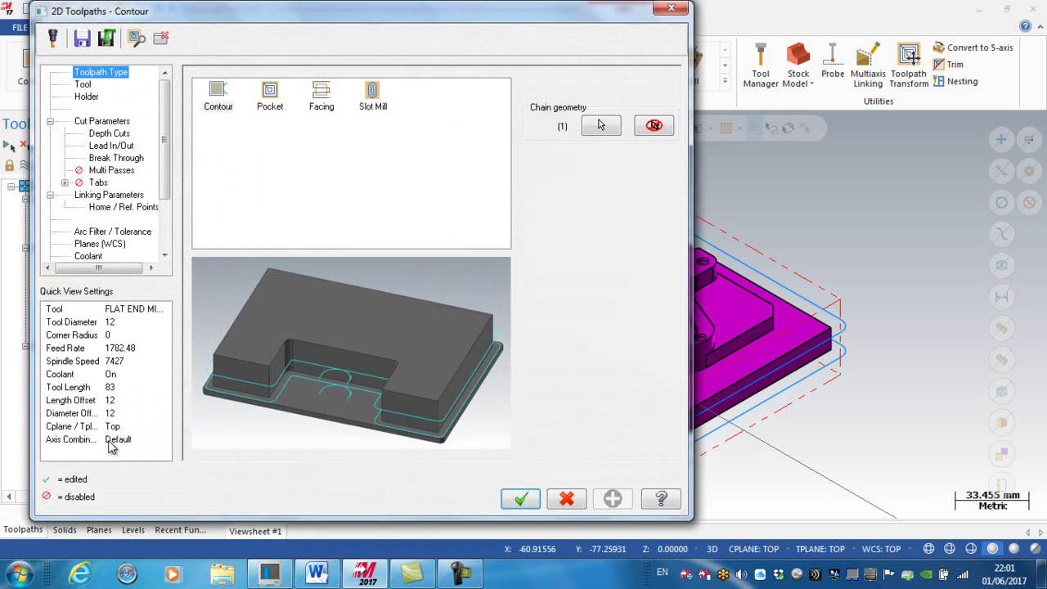
left_click(115, 123)
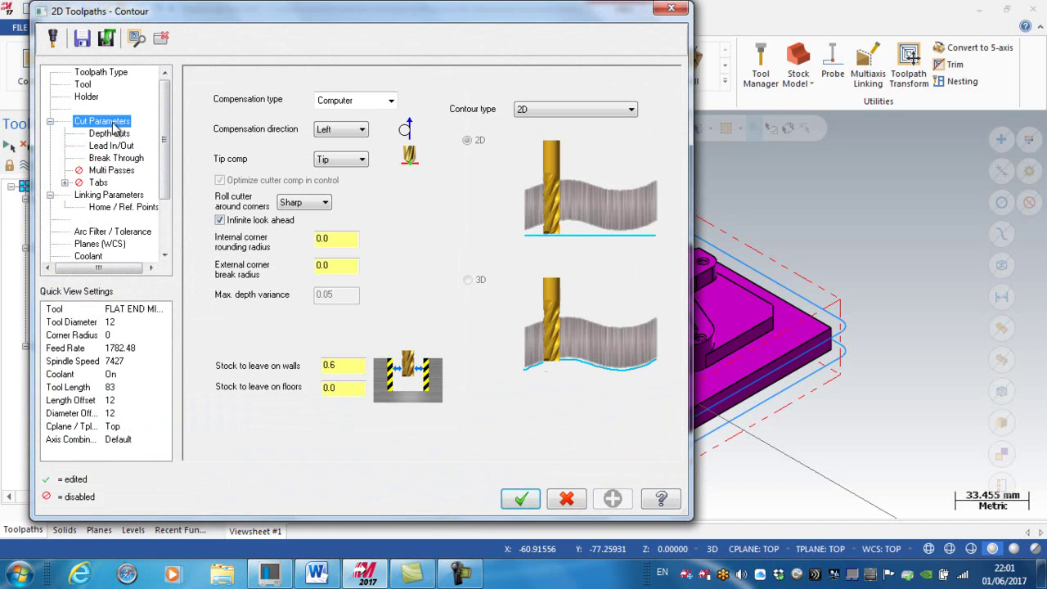
left_click(392, 101)
left_click(364, 129)
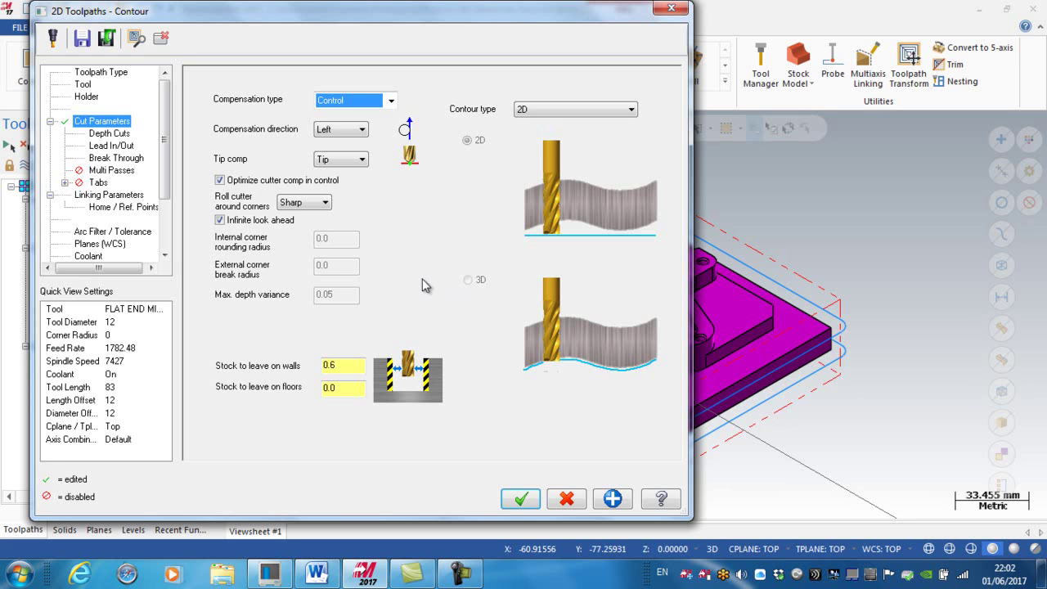
left_click_drag(337, 365, 315, 366)
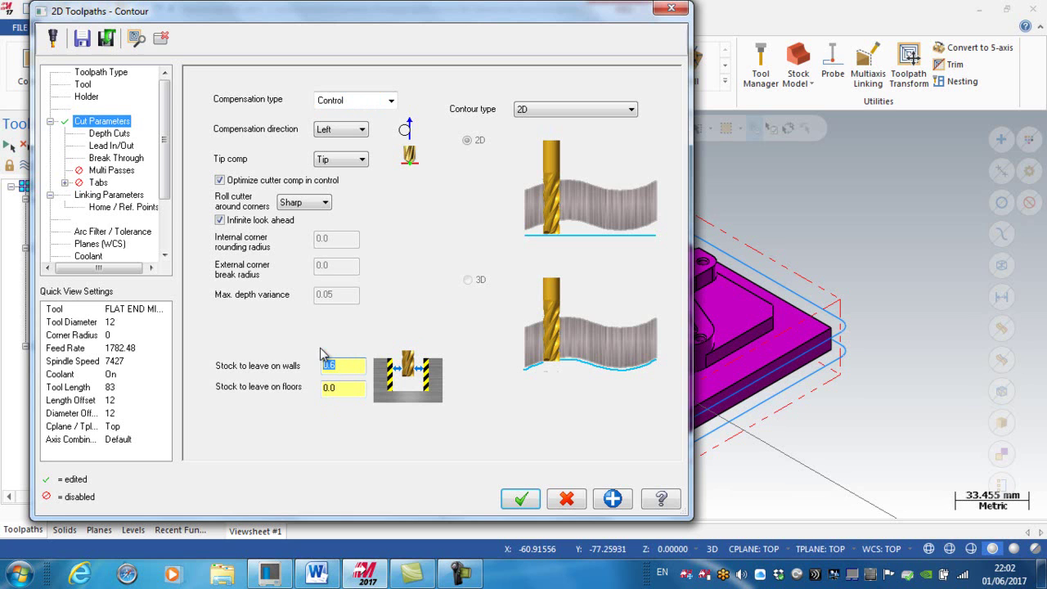
type("0")
key("Return")
- Set the 12 mm flat end mill's cutting speed to 350 and its feed per tooth to 0.07
left_click(89, 85)
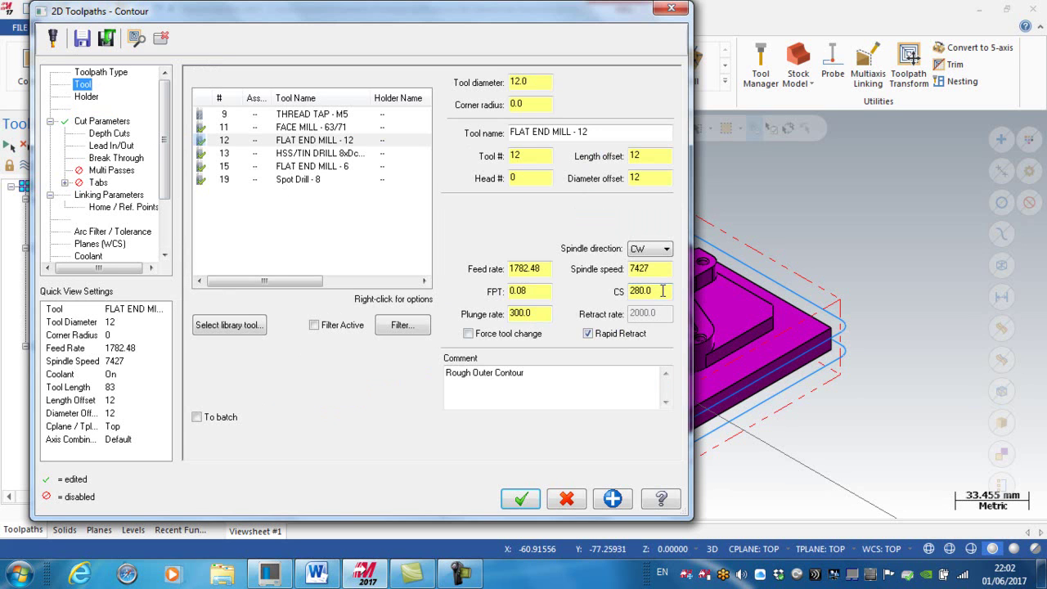
left_click_drag(662, 291, 629, 298)
type("350")
left_click(526, 292)
key("BackSpace")
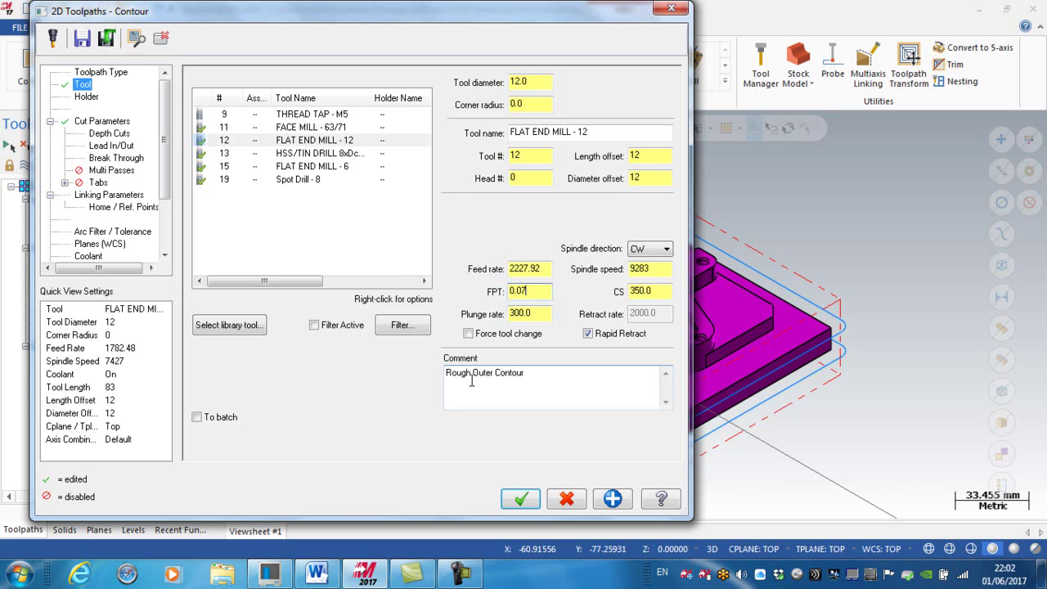
- Change the operation comment to "Finish Outer Contour" and accept the contour parameters
double_click(460, 373)
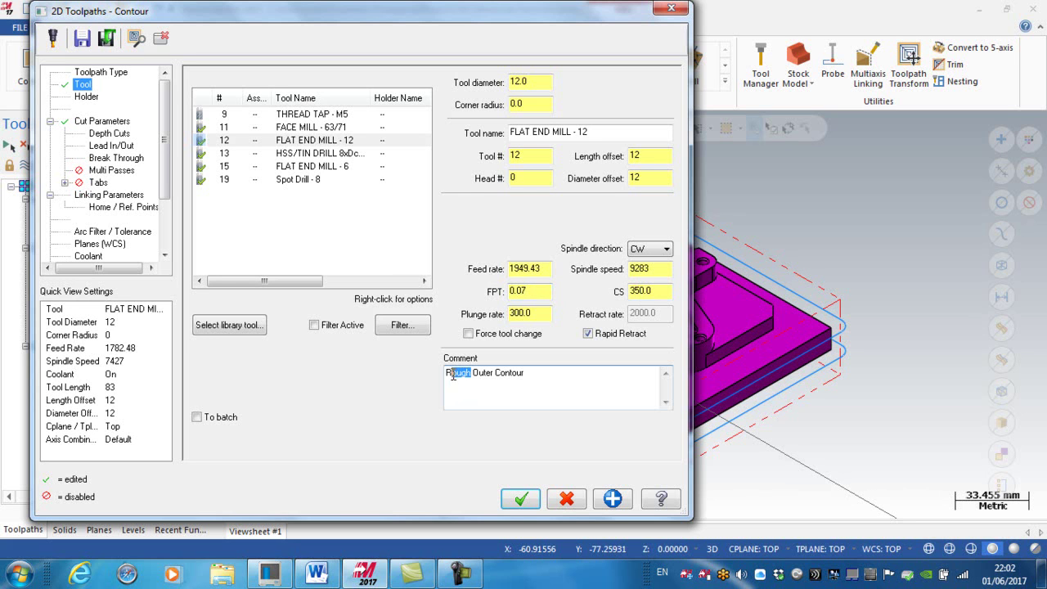
type("Finish")
key("Delete")
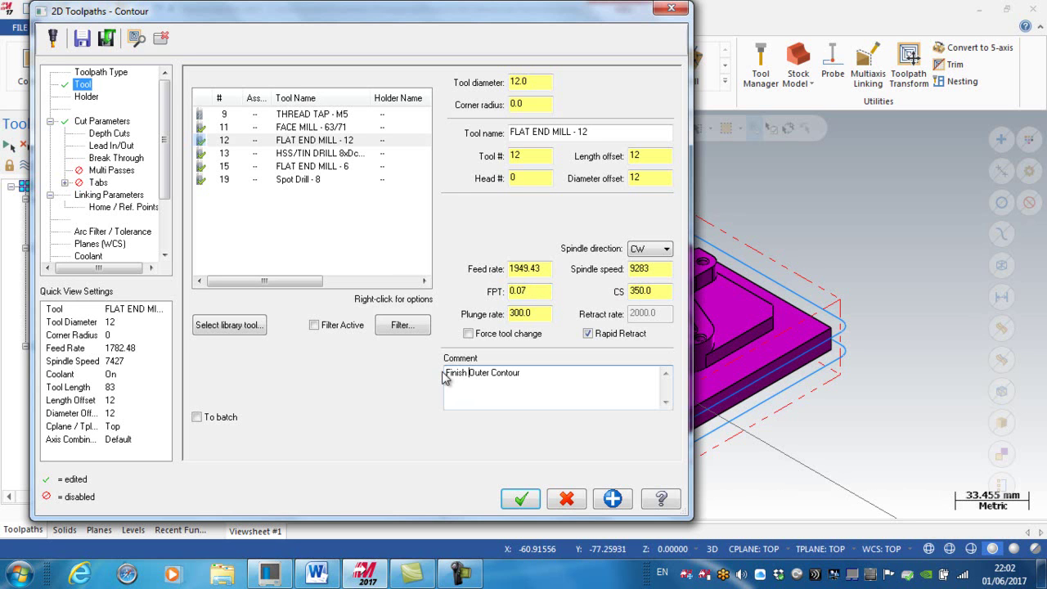
left_click(521, 498)
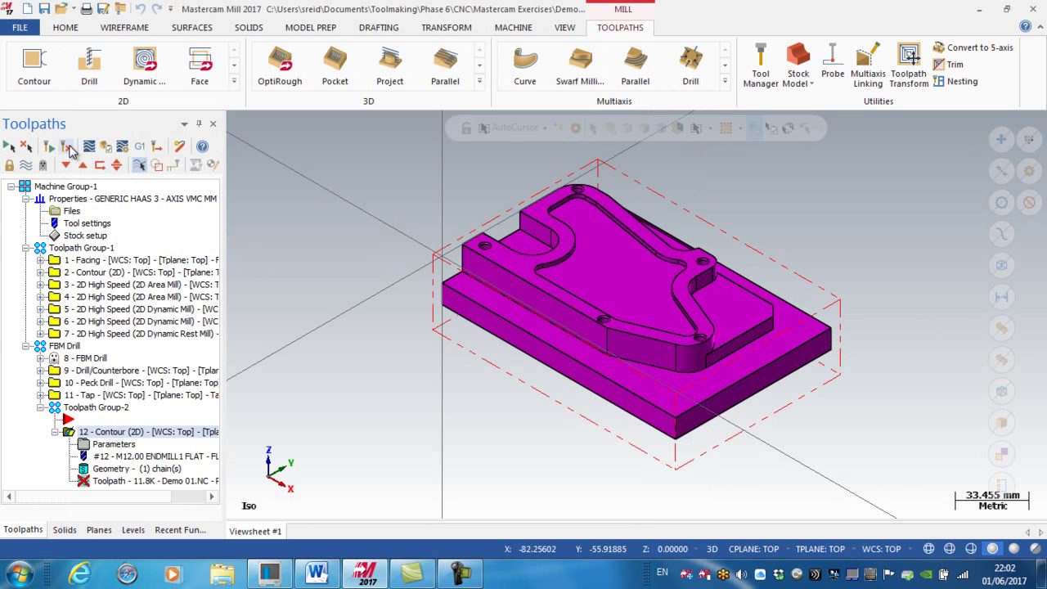
- Regenerate the copied contour toolpath and examine its entry, exit and depth passes in top and isometric views
left_click(97, 164)
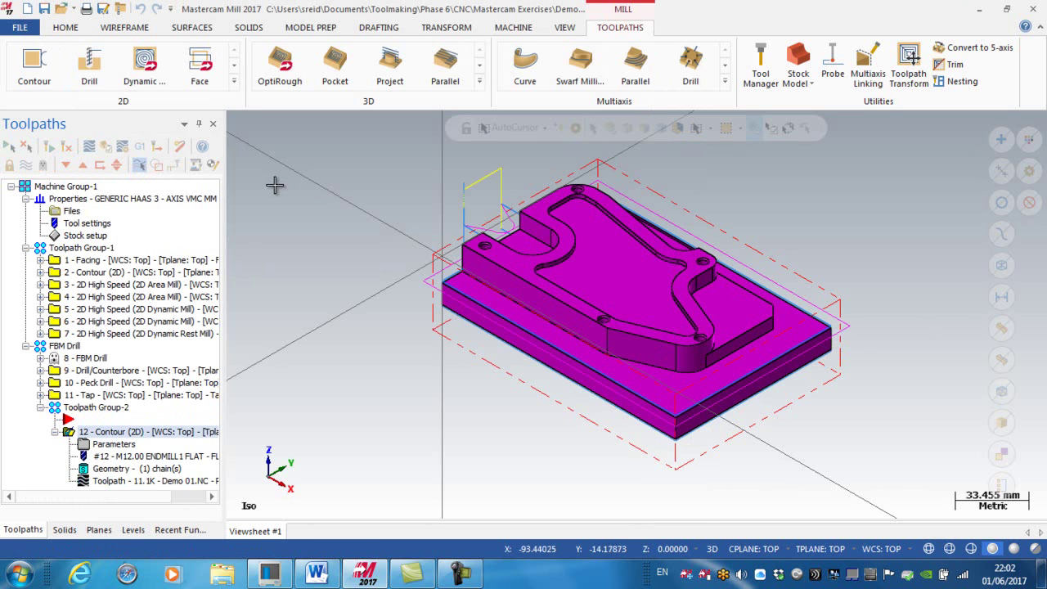
right_click(401, 174)
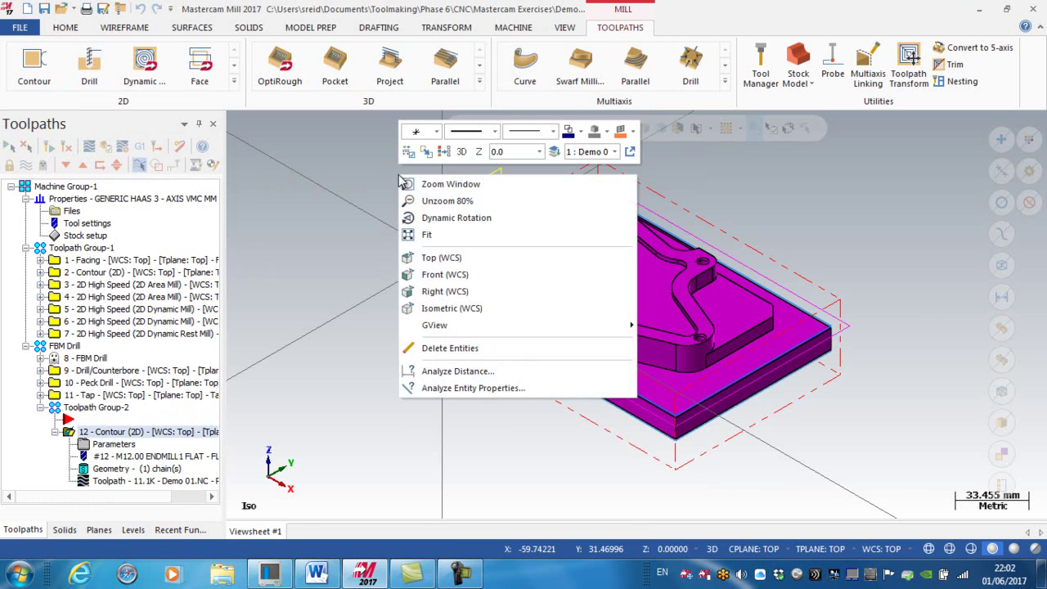
left_click(430, 259)
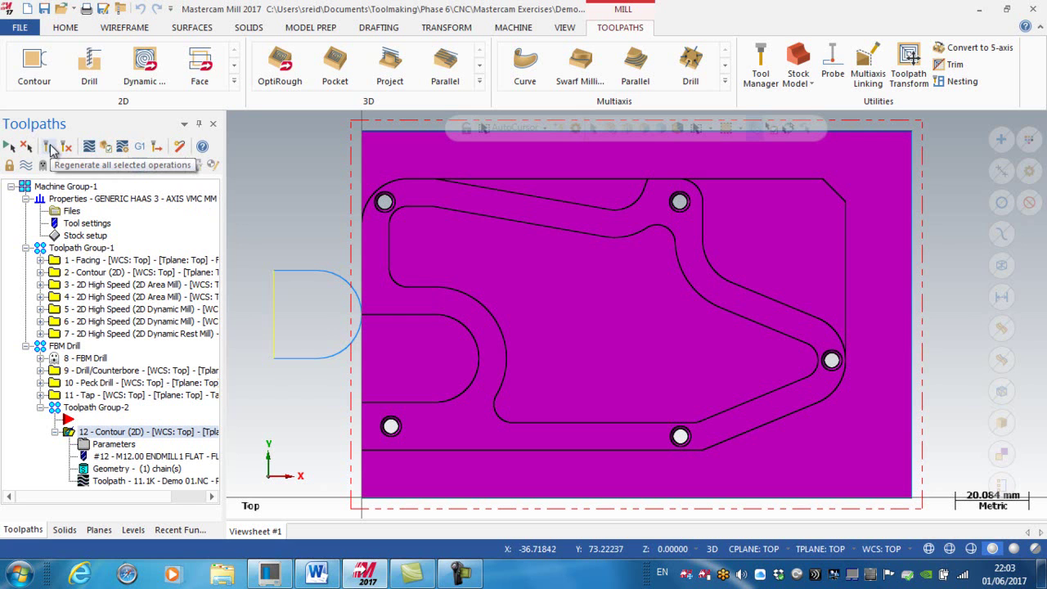
left_click(51, 147)
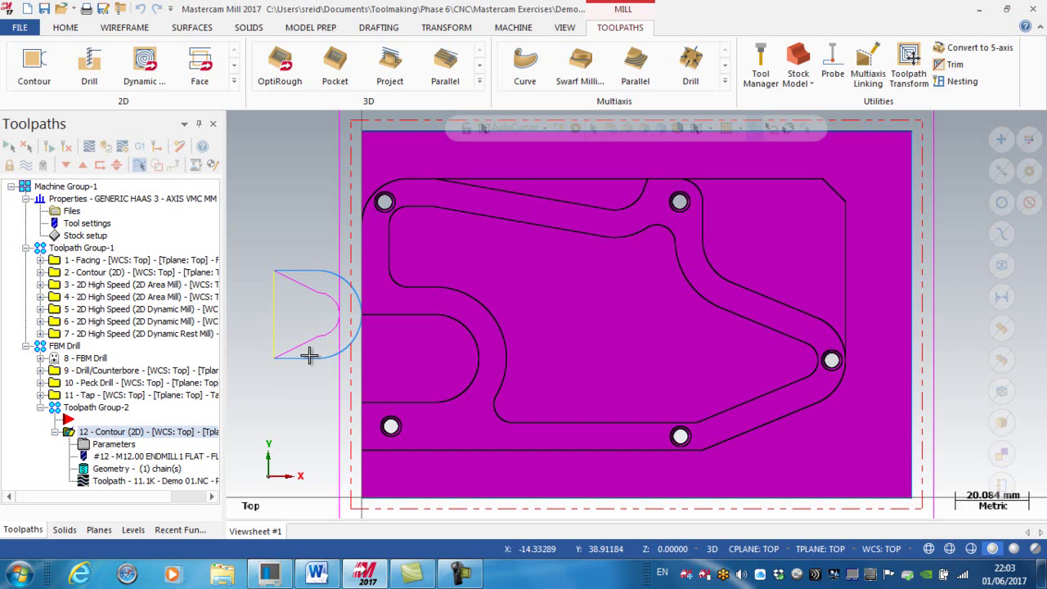
right_click(297, 330)
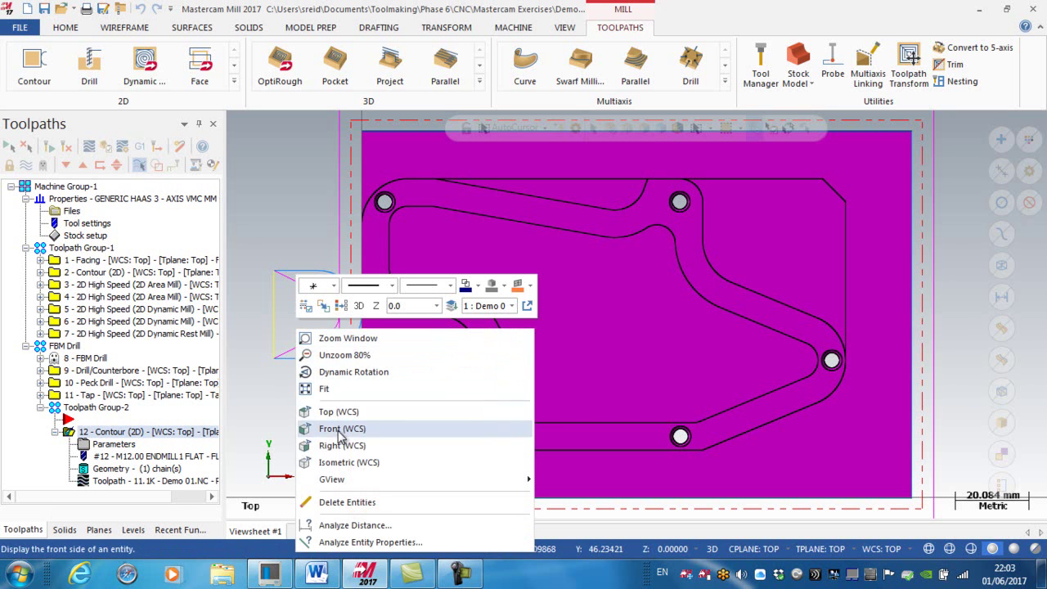
left_click(335, 462)
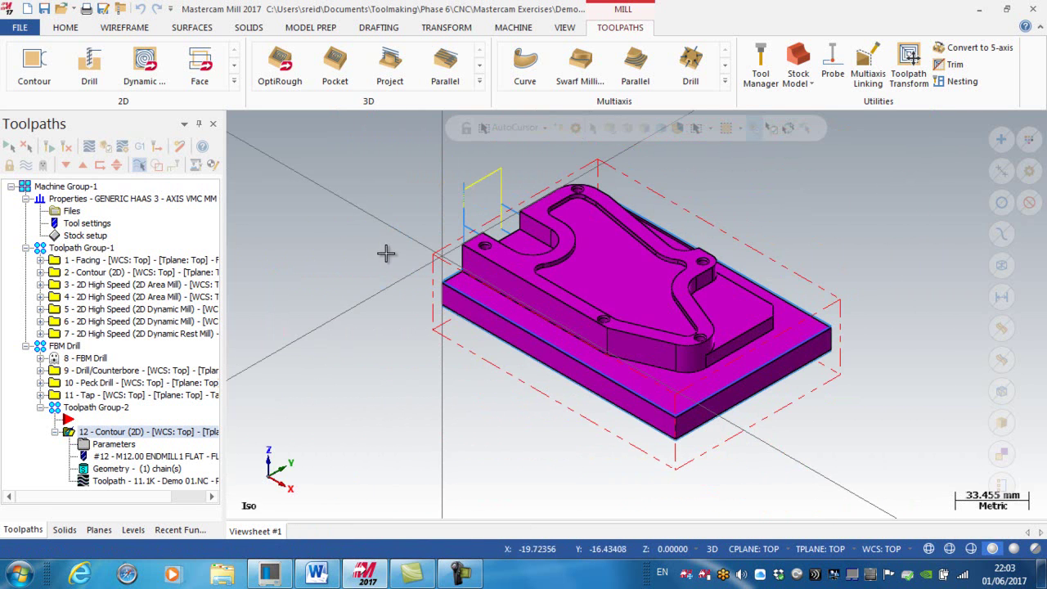
scroll(414, 226, "down", 1)
middle_click_drag(413, 225, 458, 205)
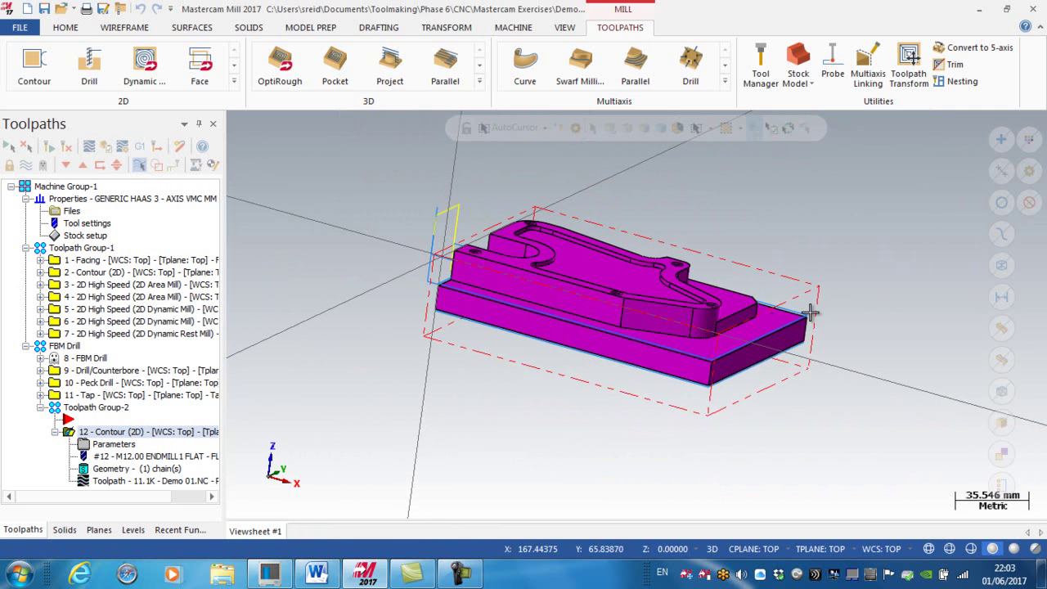
- Disable depth cuts for the finishing contour and regenerate its toolpath
left_click(113, 446)
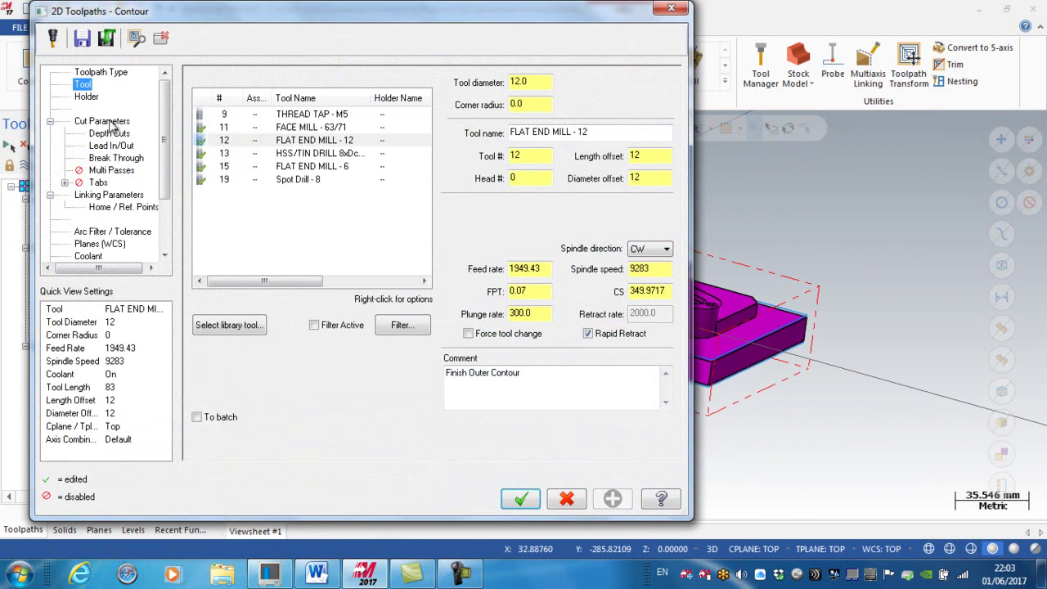
left_click(113, 135)
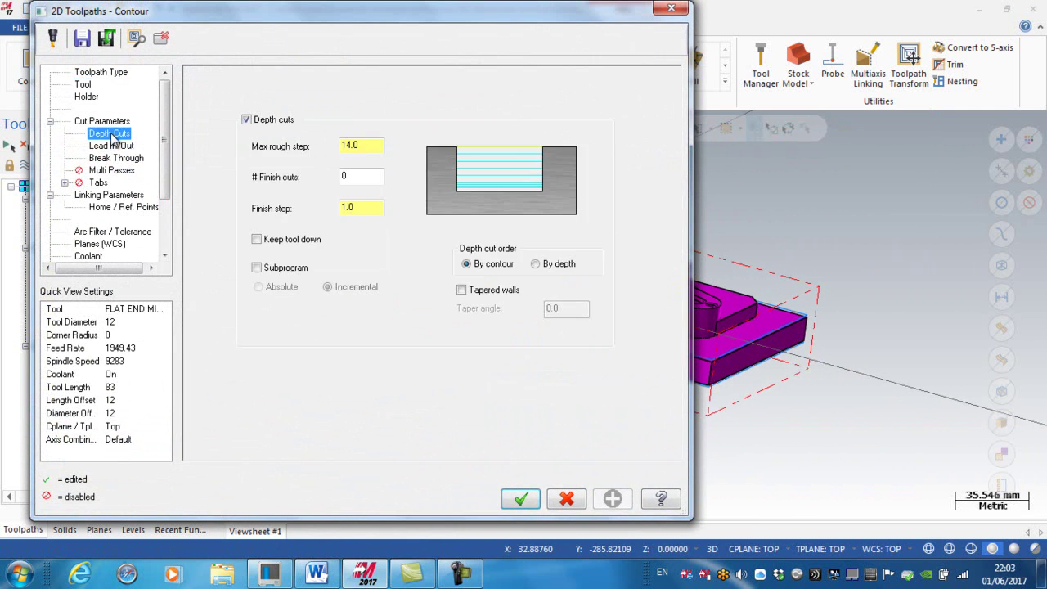
left_click(246, 120)
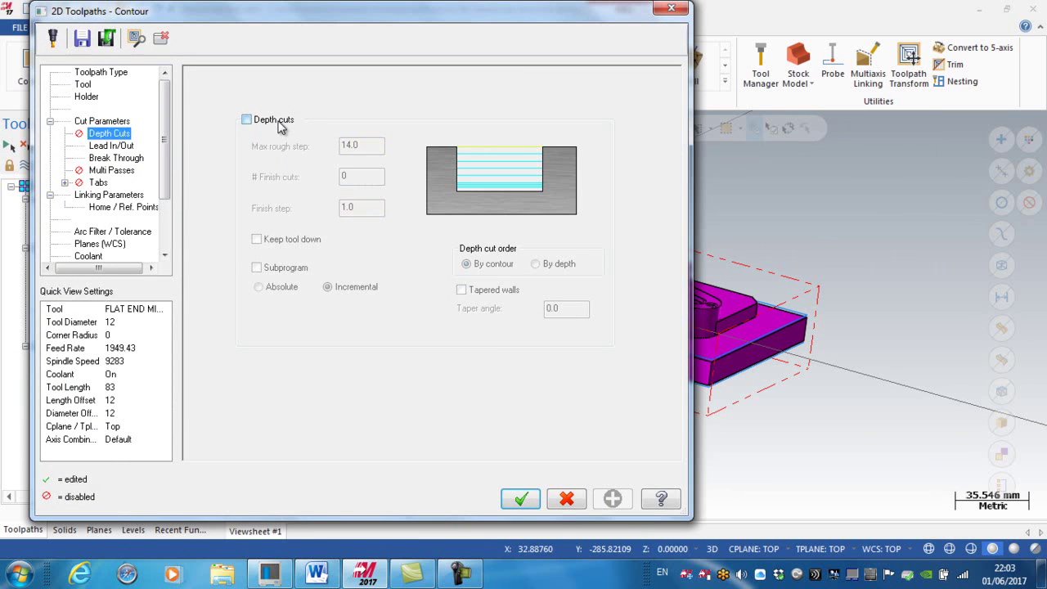
left_click(521, 499)
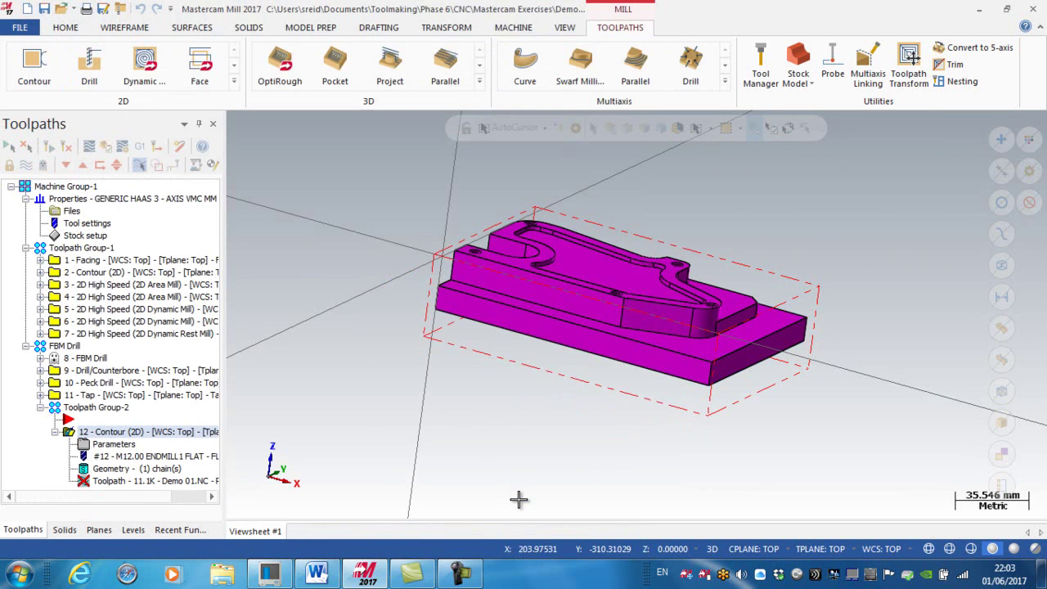
left_click(65, 146)
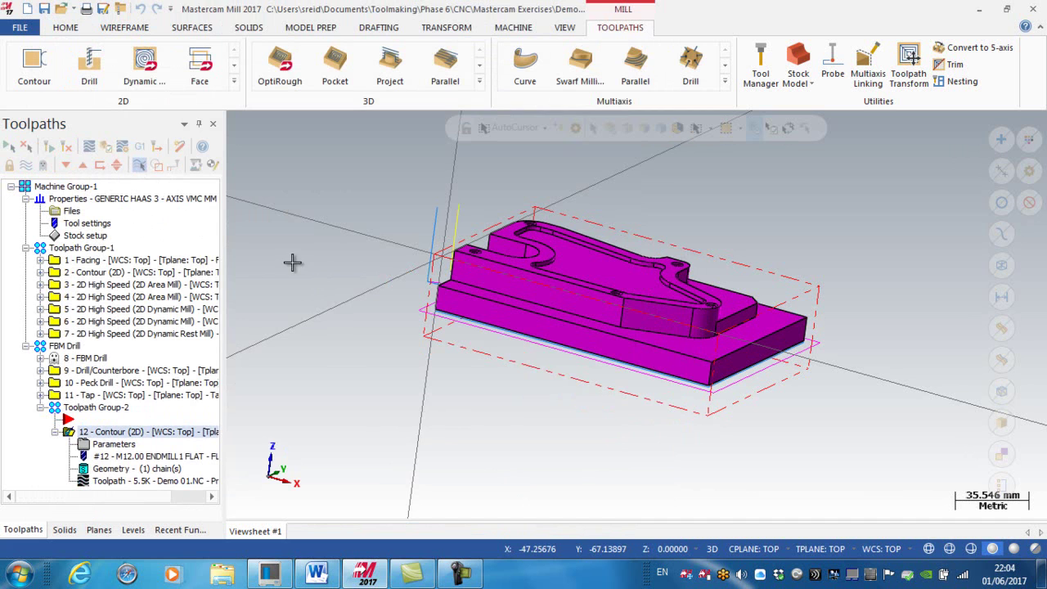
- Open all operations in Verify and add Shank and Shoulder to the milling collision checks
left_click(7, 147)
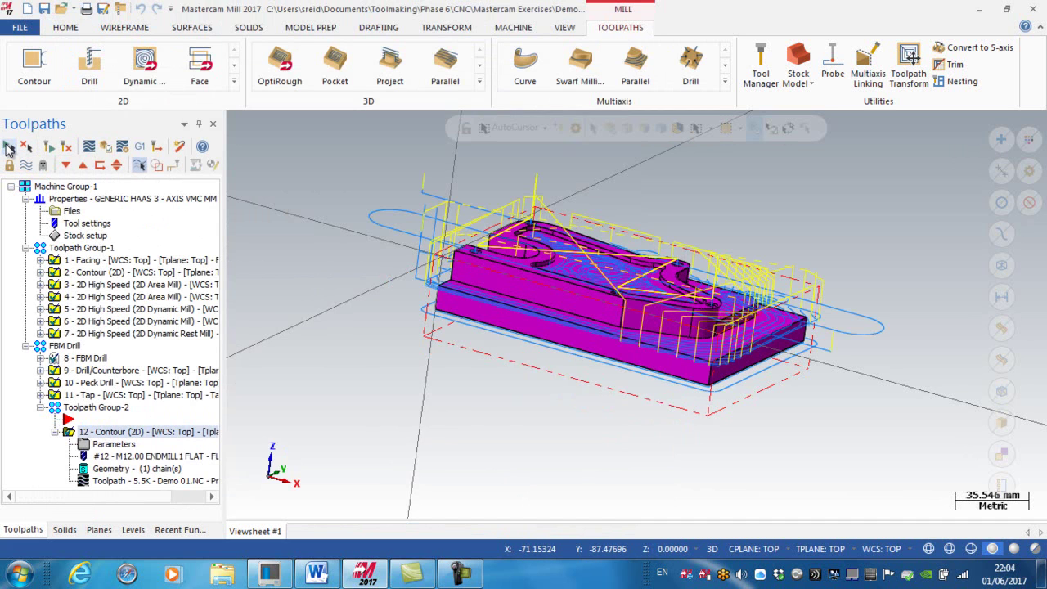
left_click(107, 148)
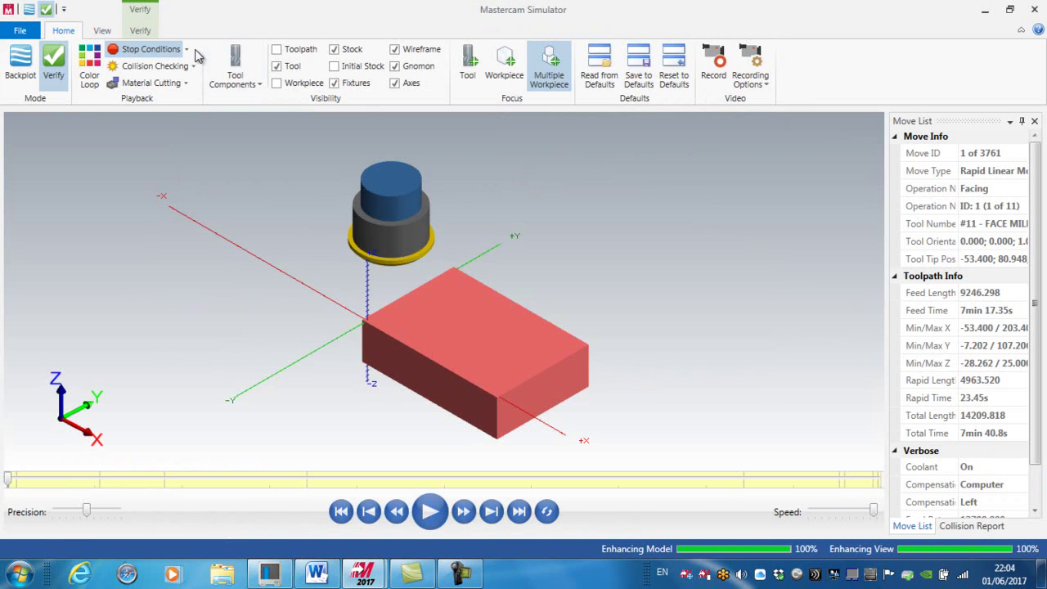
left_click(186, 53)
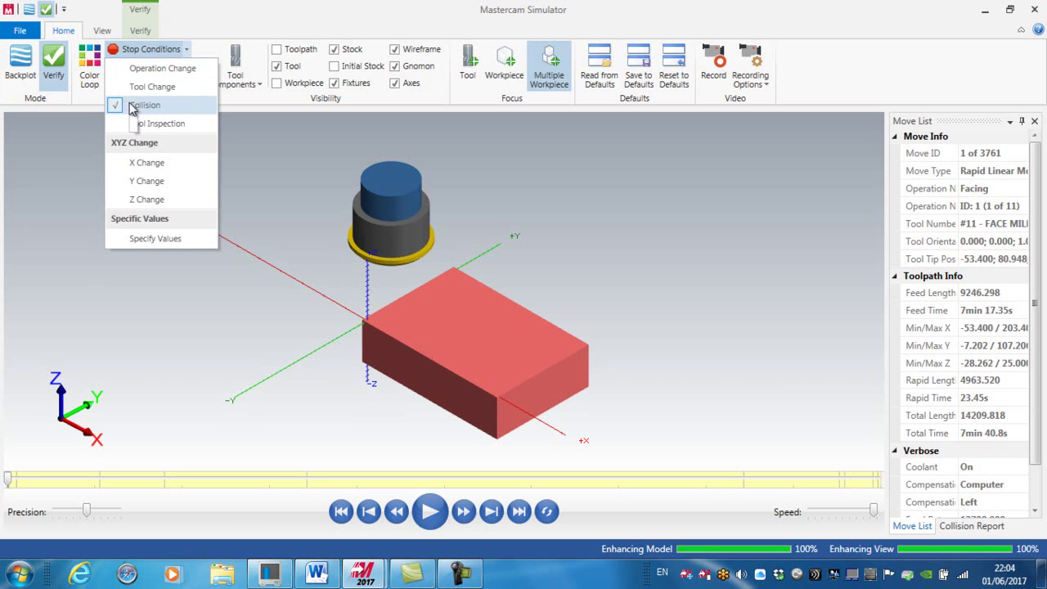
left_click(251, 159)
left_click(194, 65)
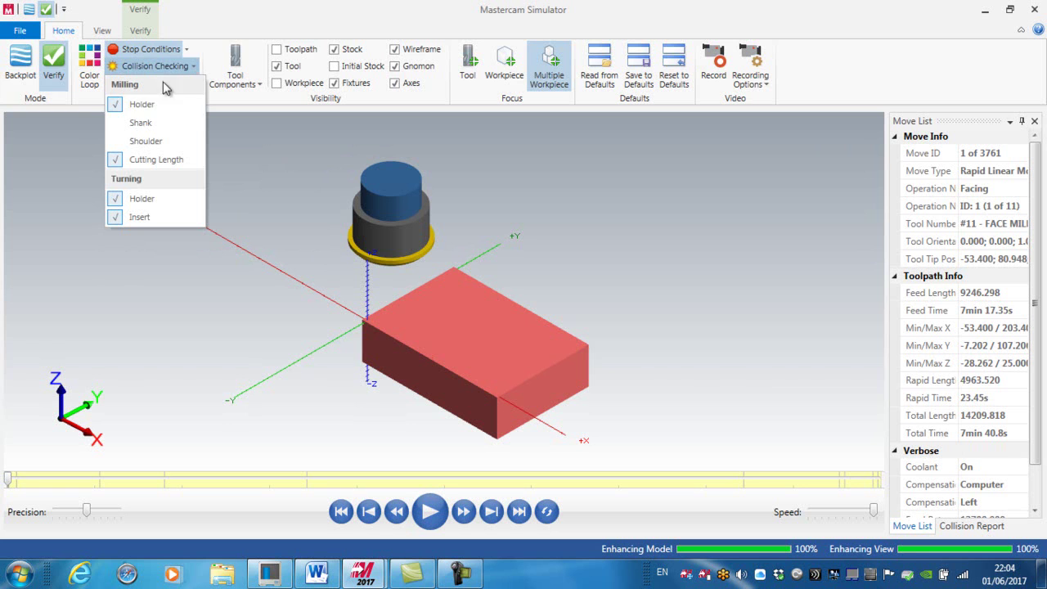
left_click(123, 123)
left_click(123, 143)
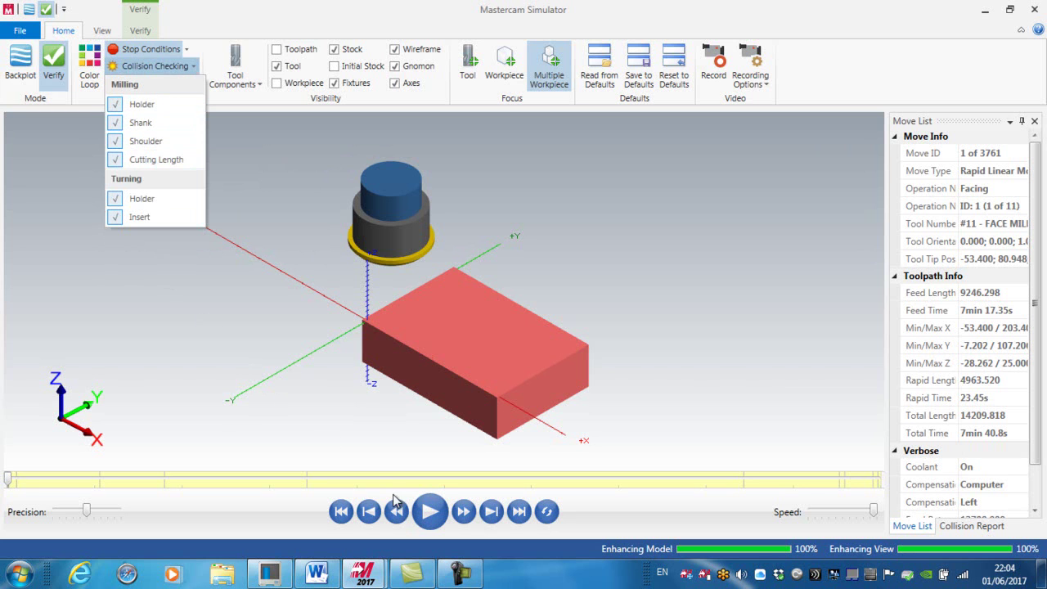
- Run the verification of all operations and examine the tool around the collision stop on the finishing contour
left_click(429, 511)
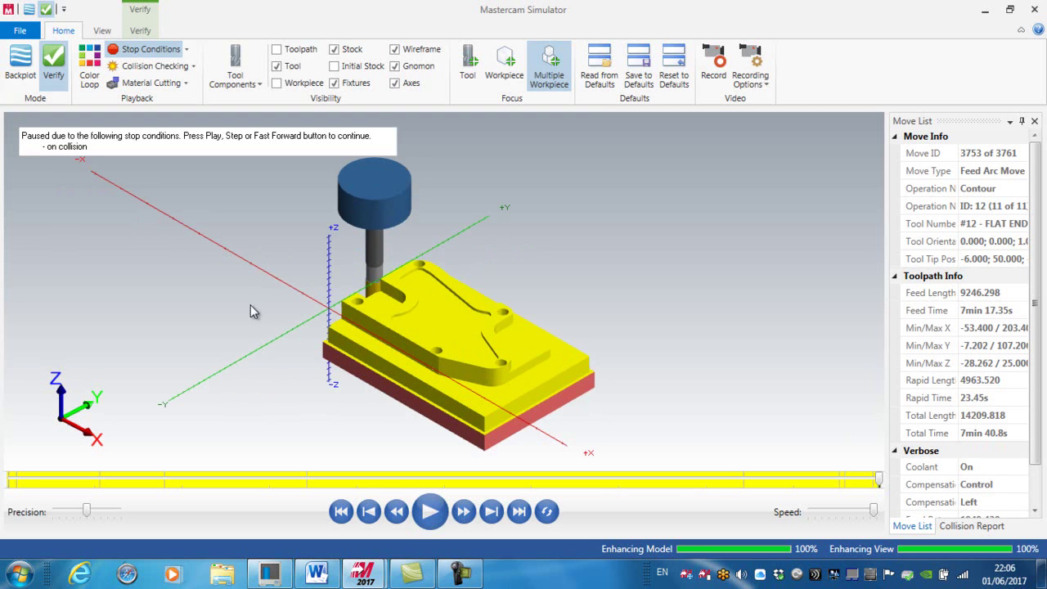
middle_click_drag(257, 307, 373, 308)
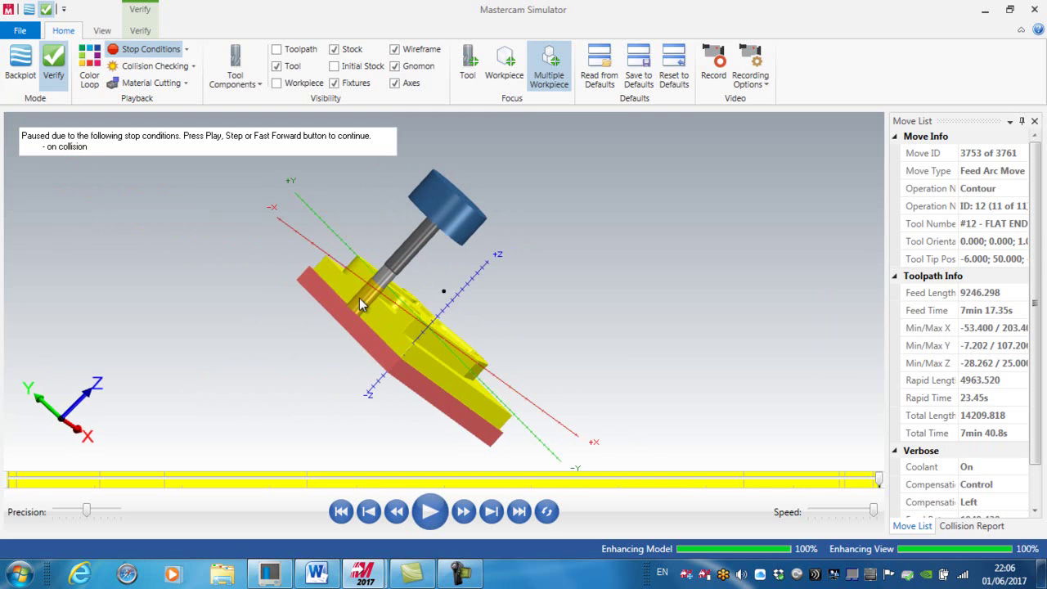
scroll(359, 298, "down", 2)
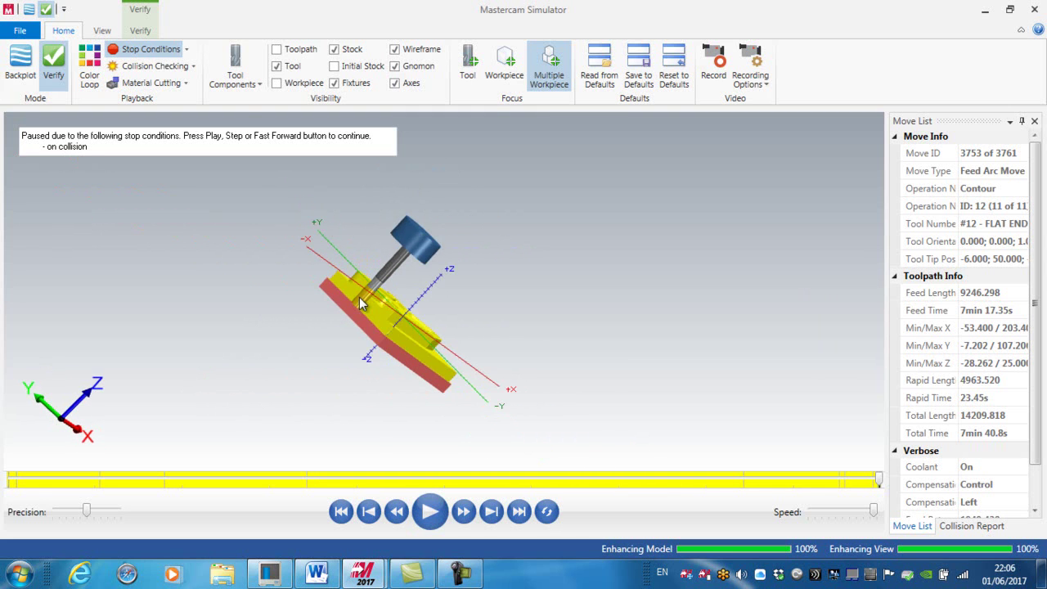
scroll(359, 298, "up", 3)
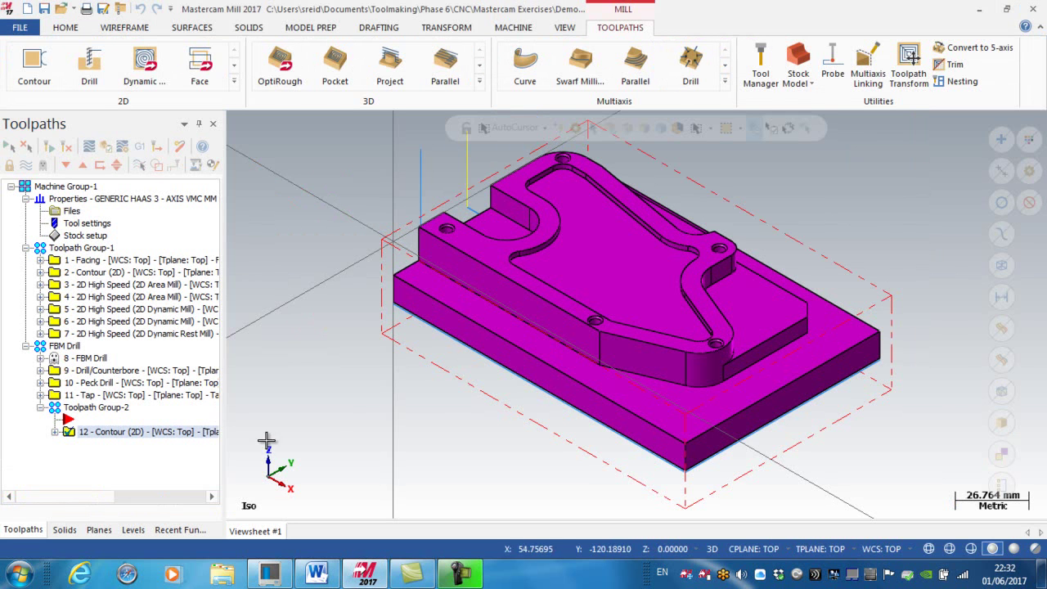
- Duplicate the Finish Outer Contour operation, placing the copy after the original in Toolpath Group-2
right_click(114, 440)
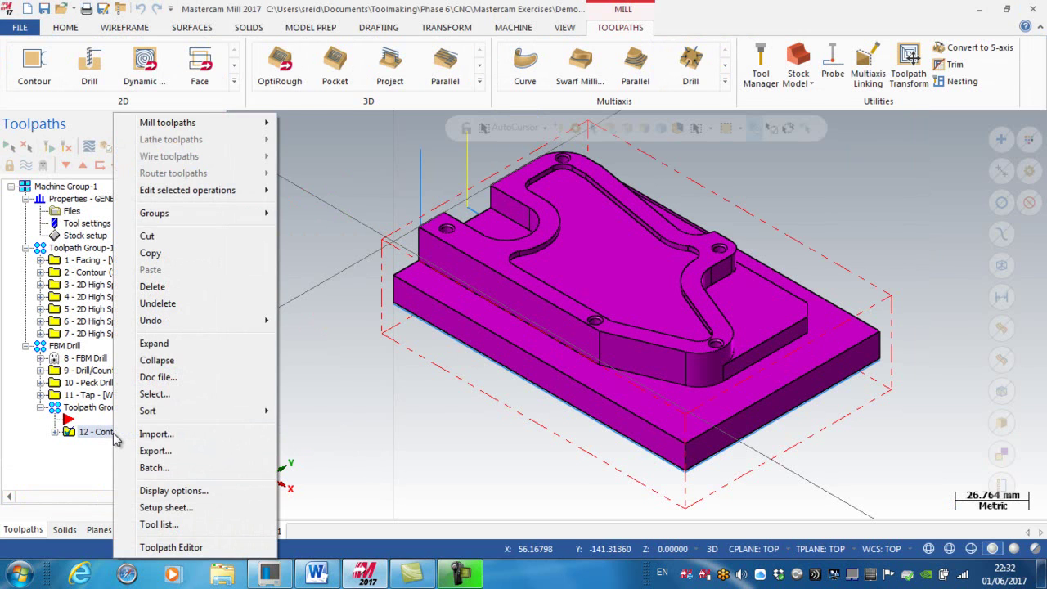
left_click(115, 439)
right_click_drag(105, 434, 104, 467)
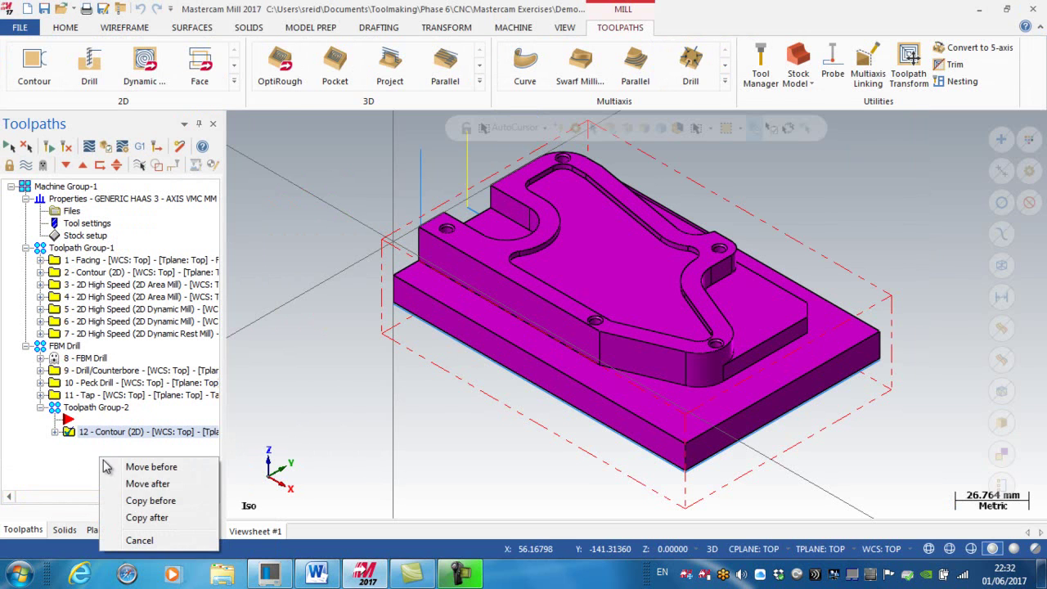
left_click(159, 518)
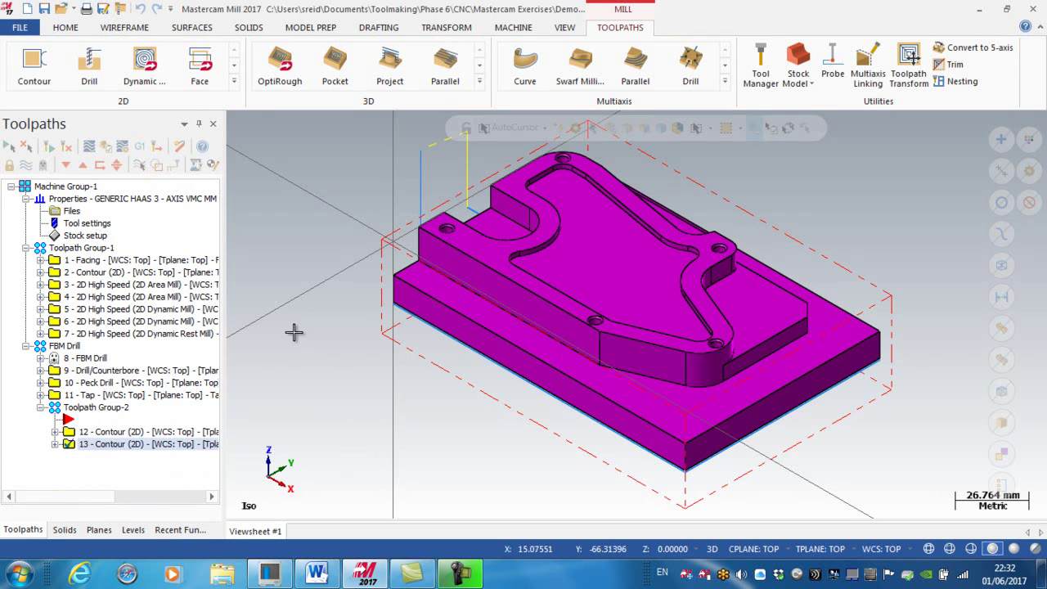
- Rechain the geometry of contour operation 12 to only the lower edge of the end face with the open slot
left_click(105, 434)
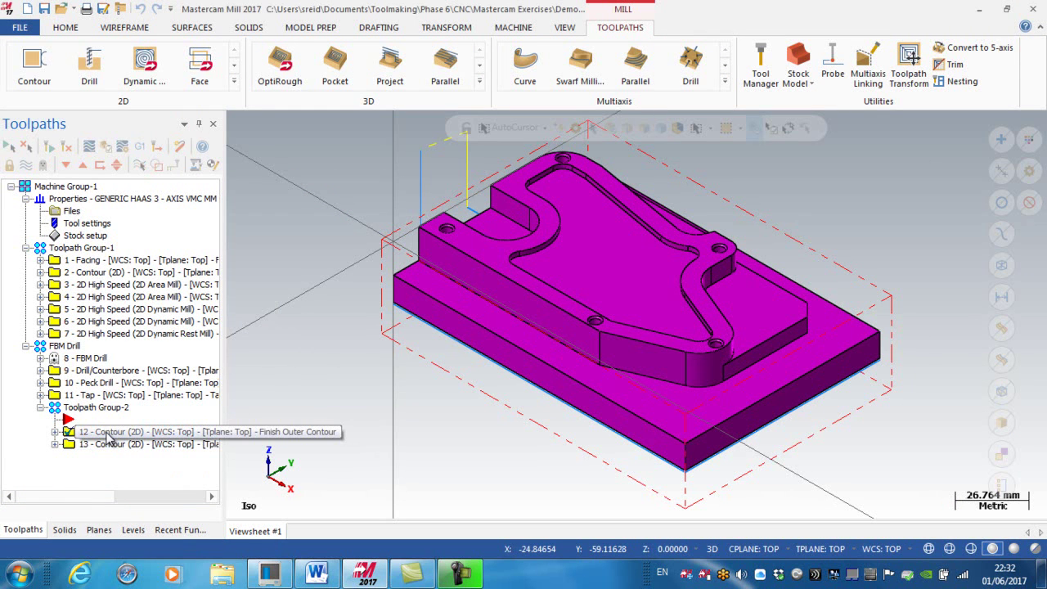
left_click(55, 431)
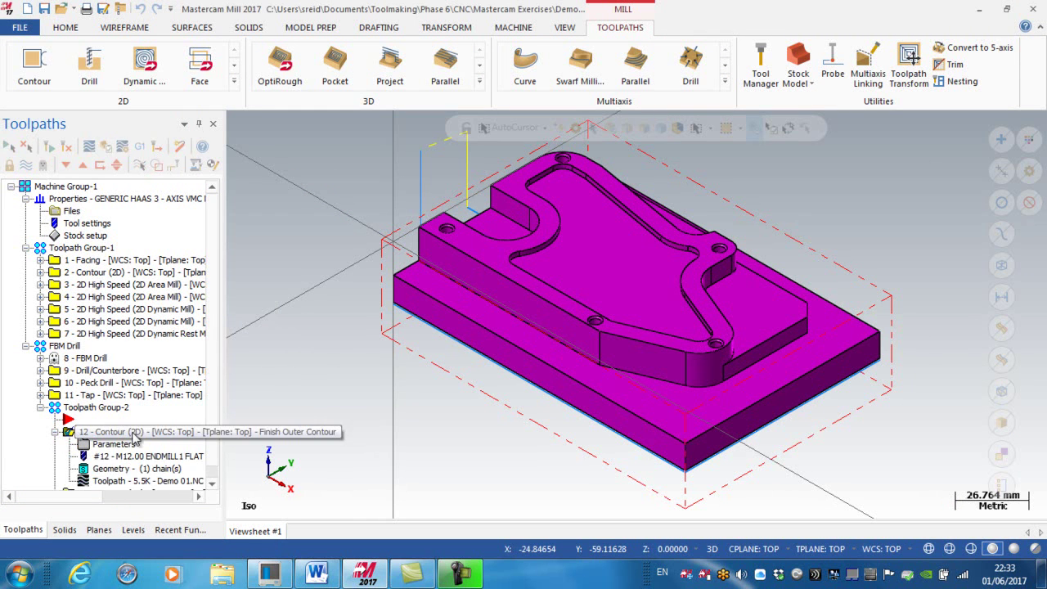
left_click(109, 472)
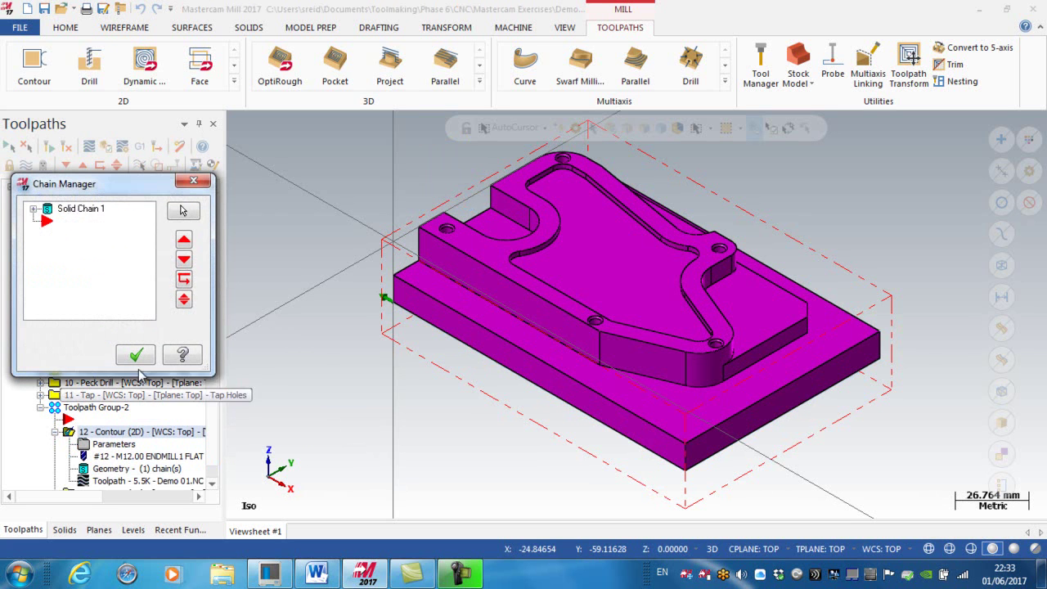
left_click(84, 210)
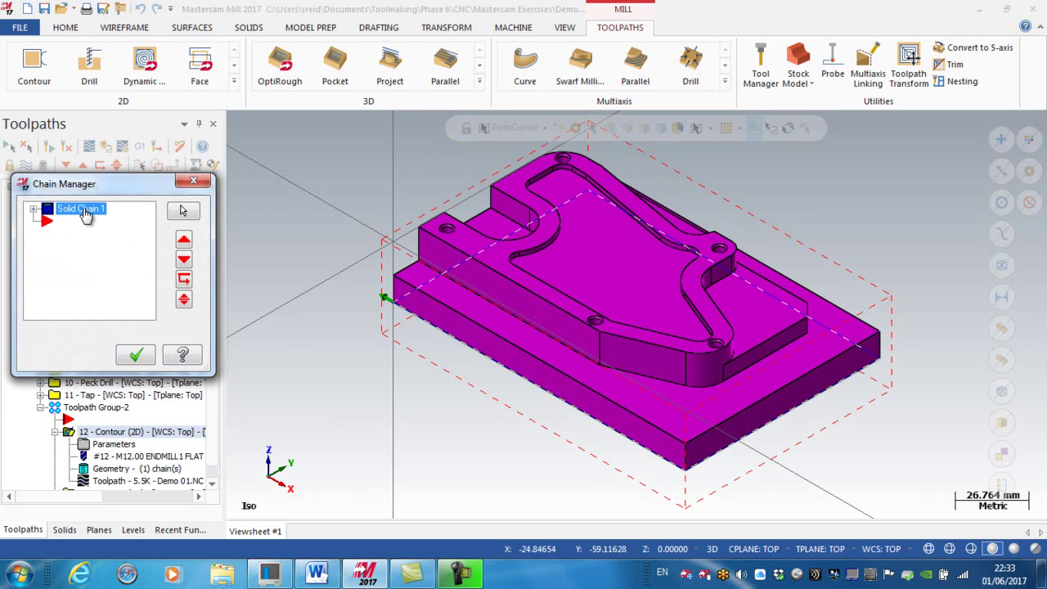
right_click(84, 210)
left_click(131, 255)
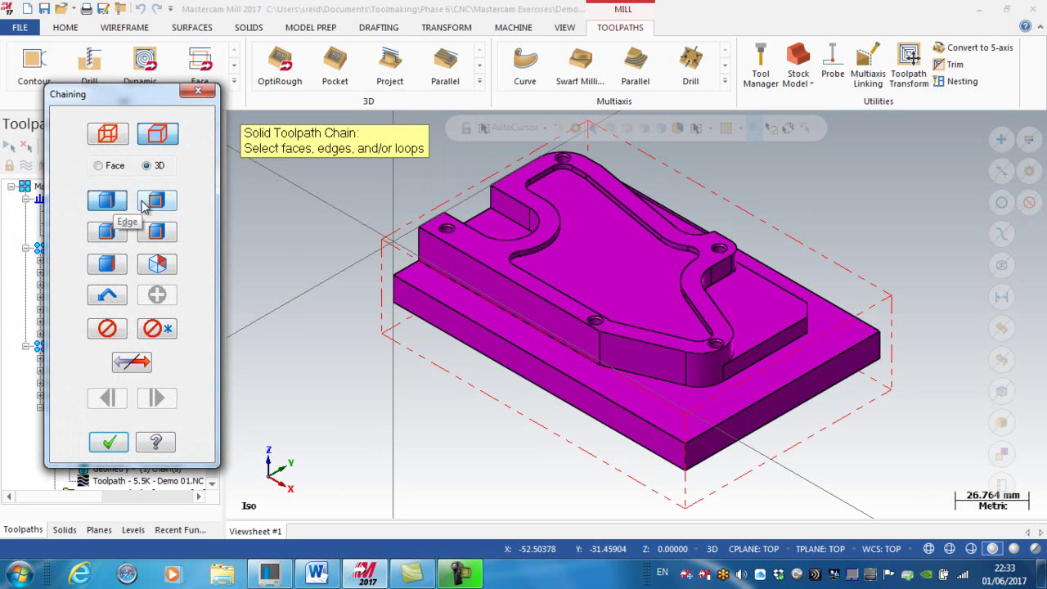
mouse_move(330, 306)
middle_mouse_down()
mouse_move(358, 309)
mouse_move(480, 402)
middle_mouse_up()
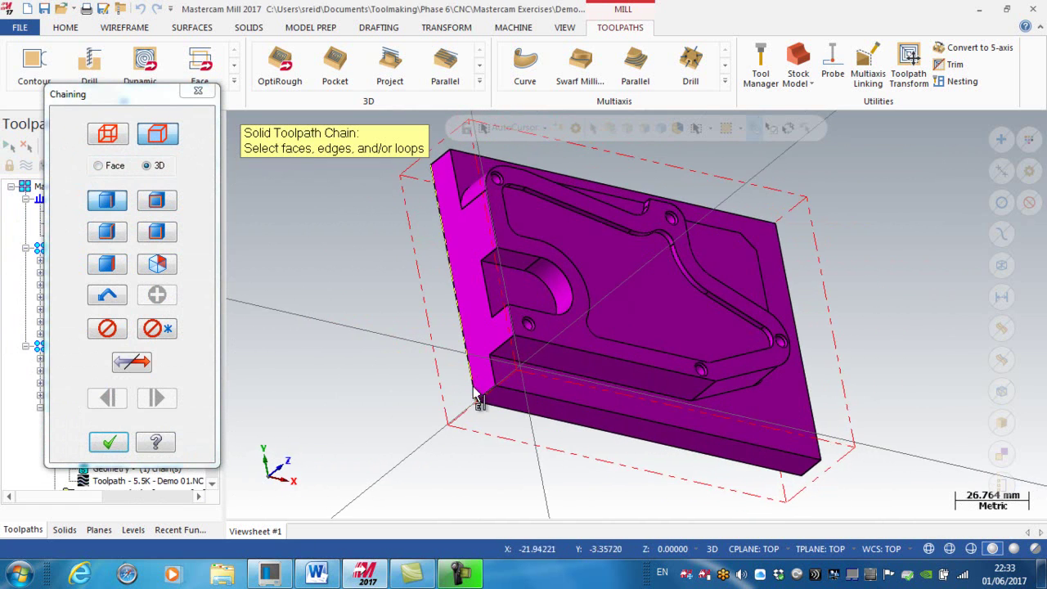
scroll(480, 403, "up", 2)
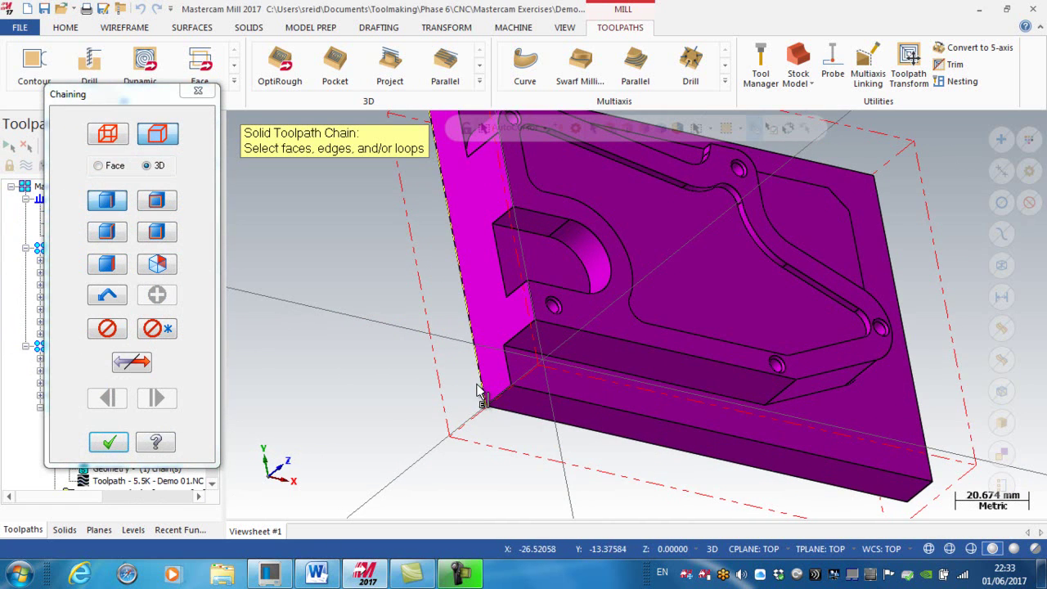
left_click(481, 391)
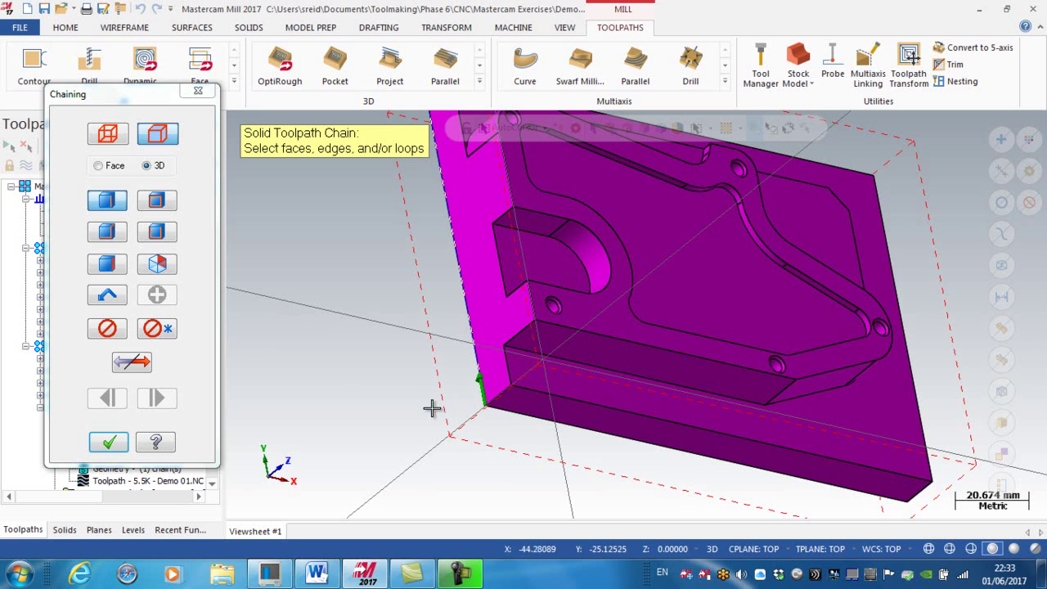
scroll(436, 358, "down", 3)
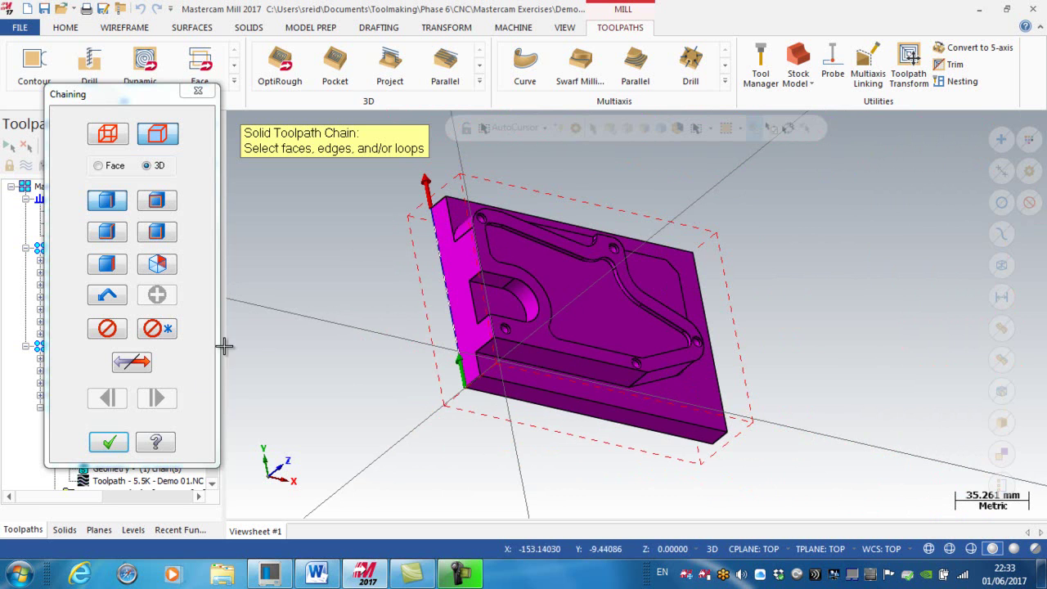
left_click(109, 443)
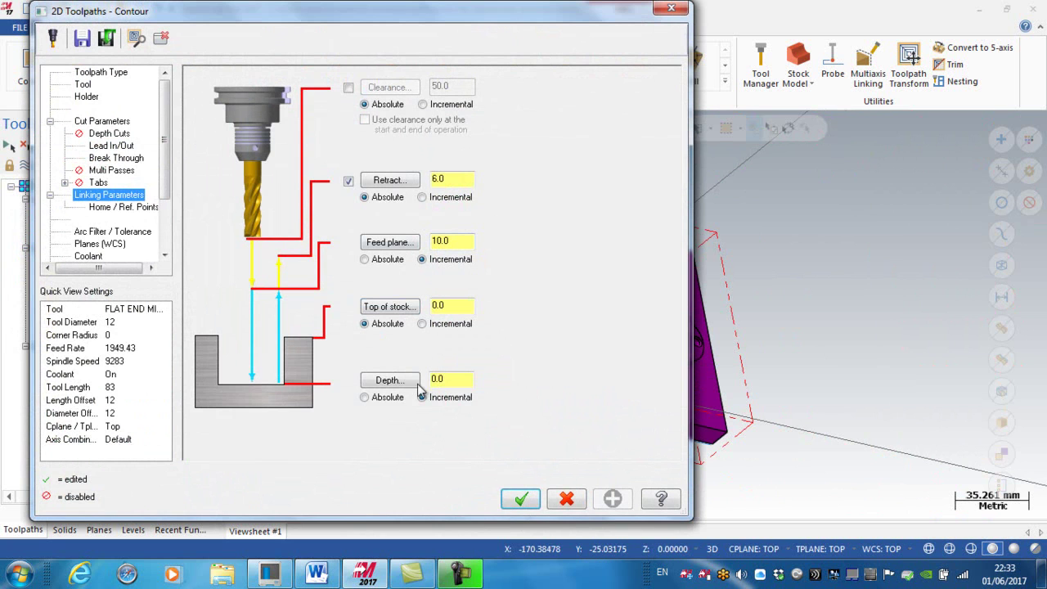
- Make the contour depth absolute and set it to -10.0 by picking a corner of the open slot's floor
left_click(365, 398)
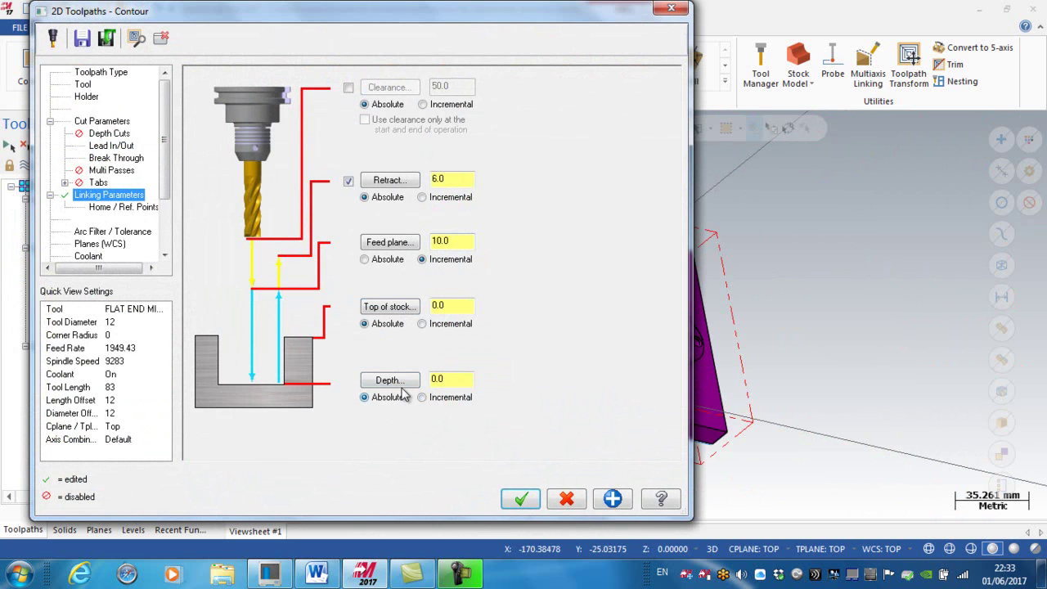
left_click(390, 381)
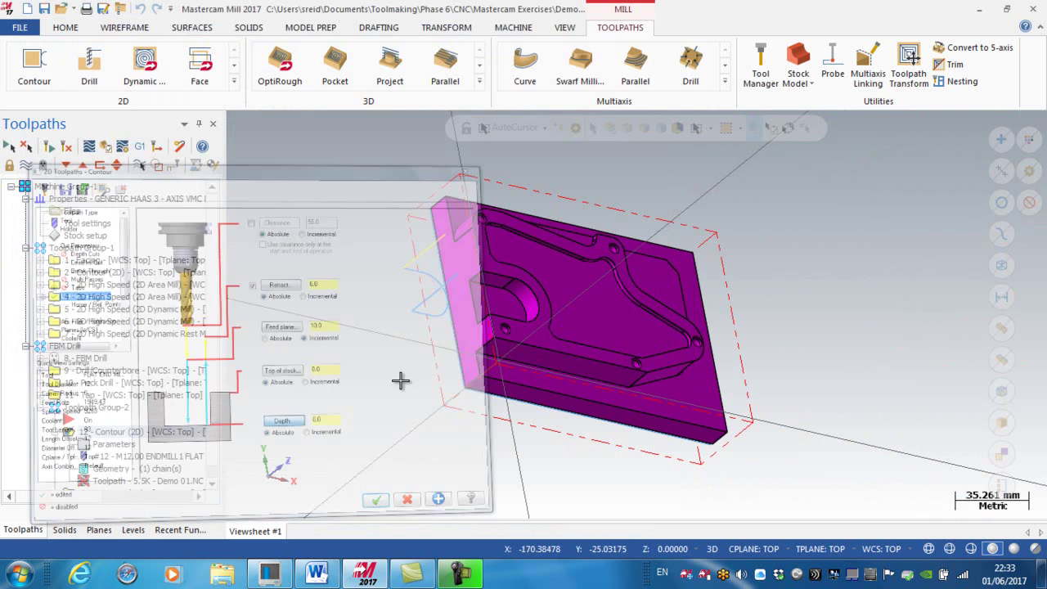
scroll(442, 342, "up", 2)
scroll(442, 342, "up", 1)
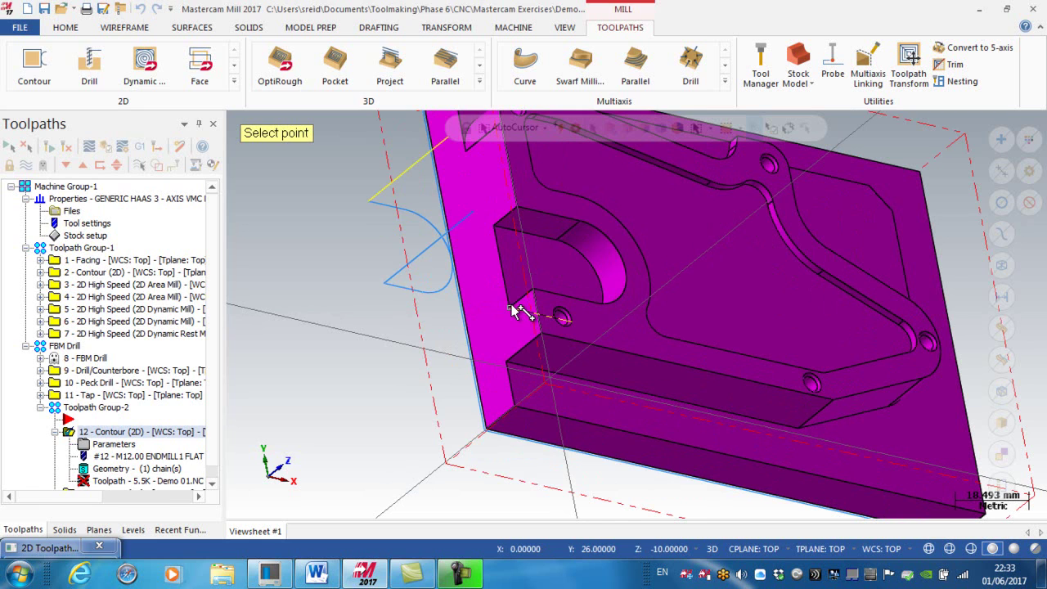
left_click(513, 308)
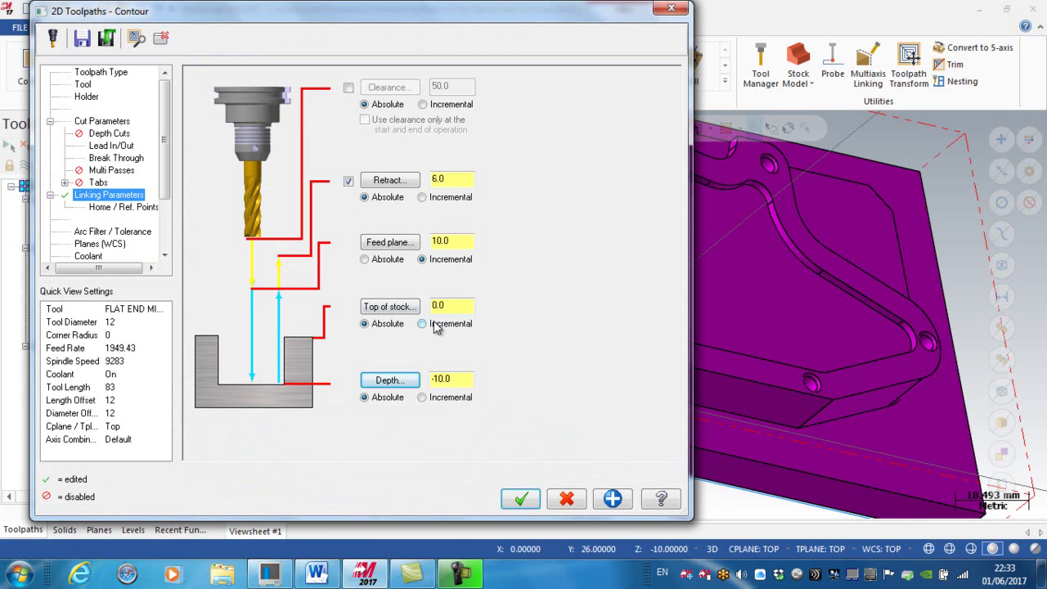
- Set the top of stock to -10.0 from the slot's other floor corner and the incremental feed plane to 1.0
left_click(390, 306)
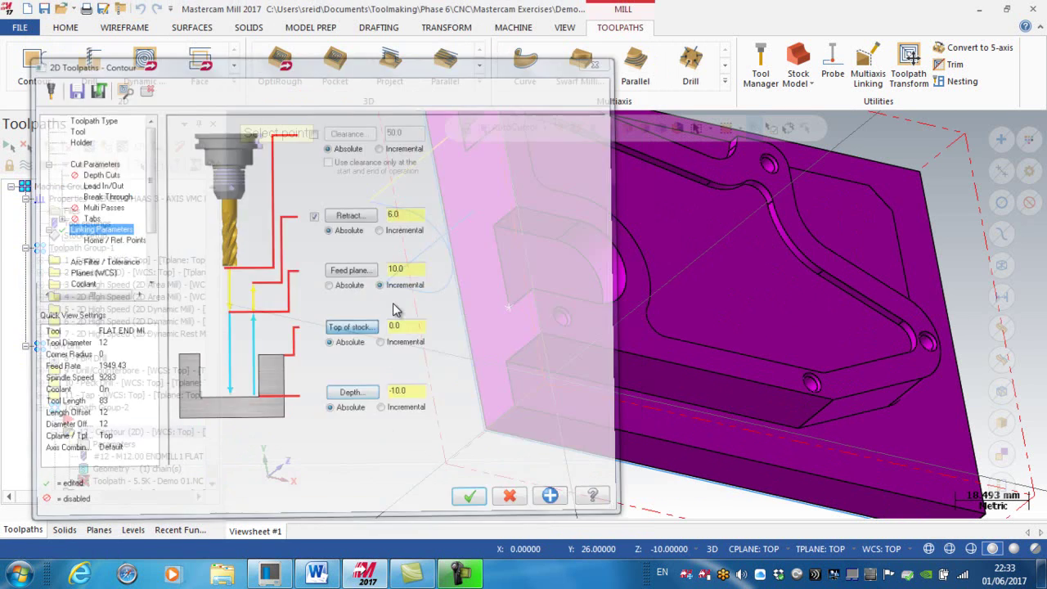
left_click(497, 225)
left_click_drag(463, 247, 423, 245)
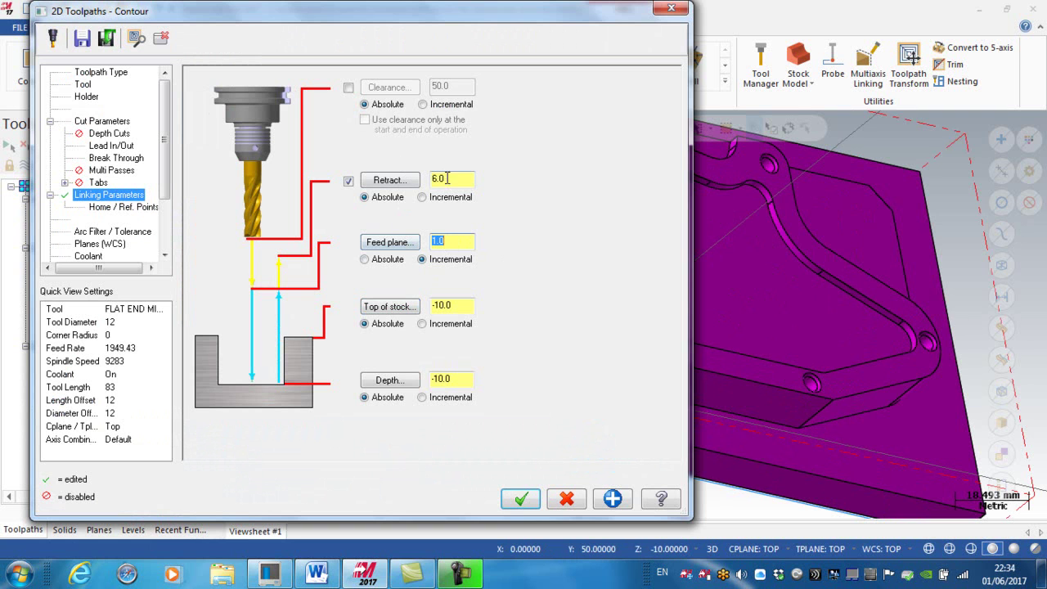
- Accept the linking parameters and regenerate the toolpath of contour operation 12
left_click(521, 498)
left_click(67, 150)
key("alt+7")
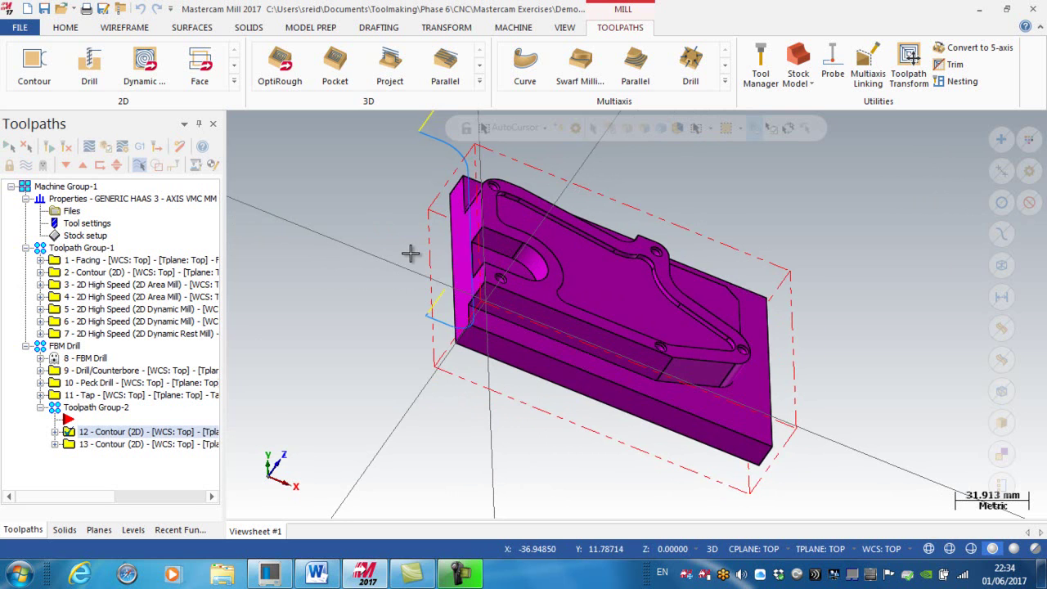
- Compare the toolpaths of contour operations 12 and 13 at the end face with the open slot
scroll(430, 252, "up", 4)
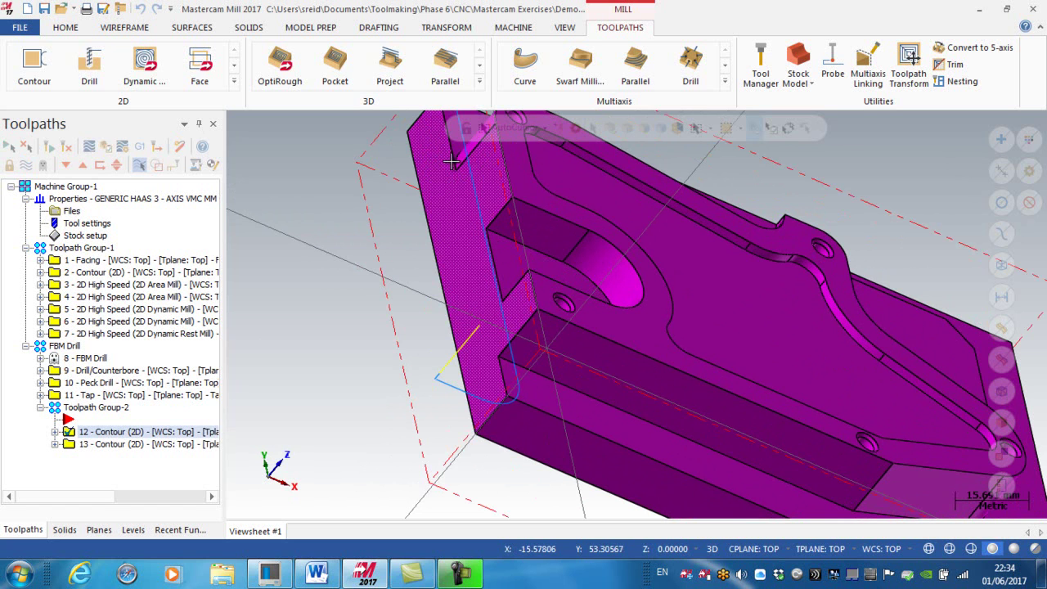
left_click(102, 444)
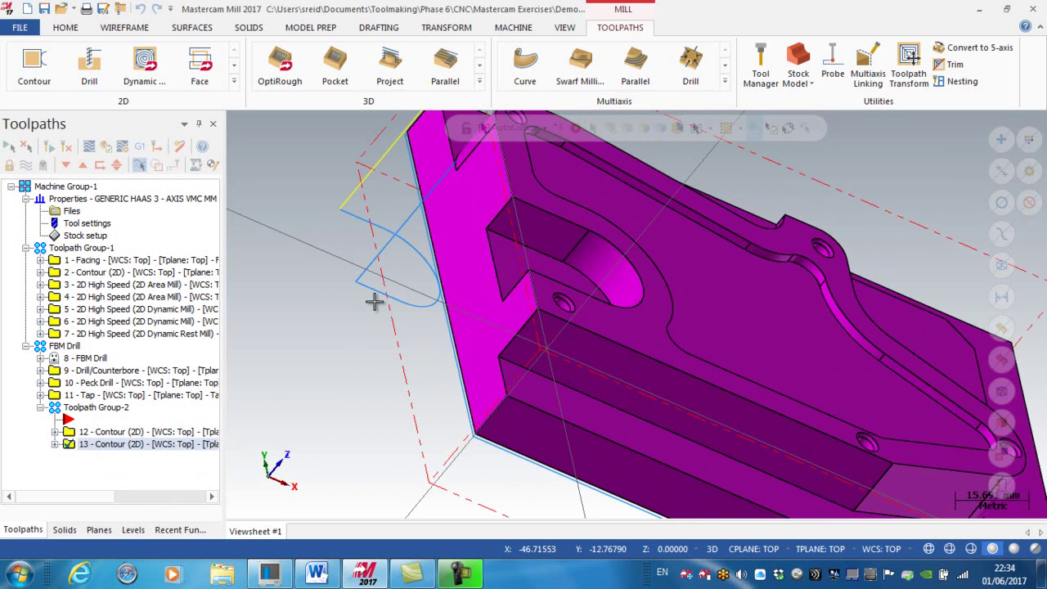
scroll(383, 360, "up", 2)
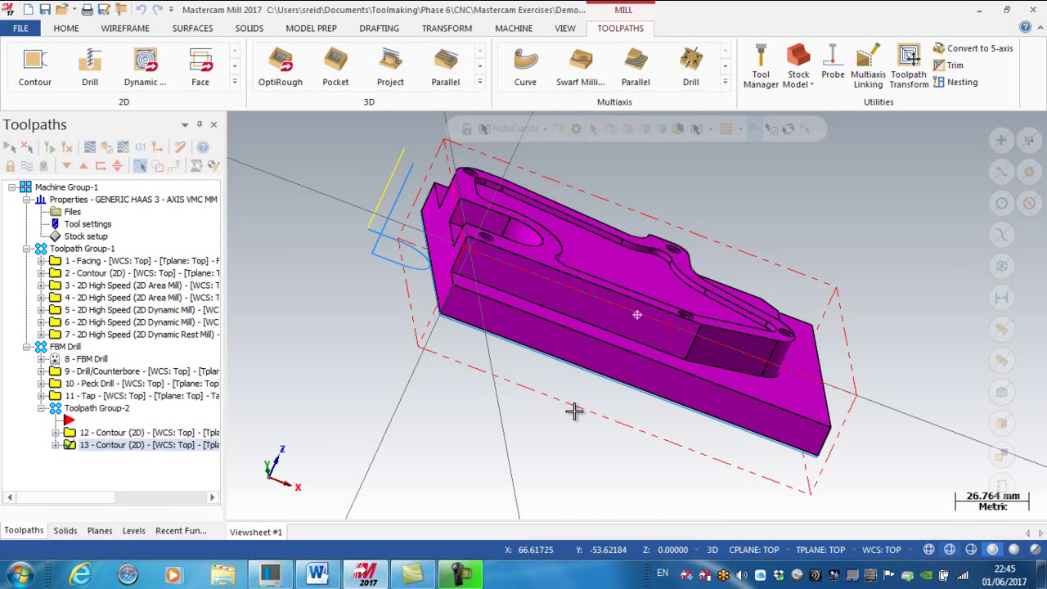
scroll(573, 413, "down", 1)
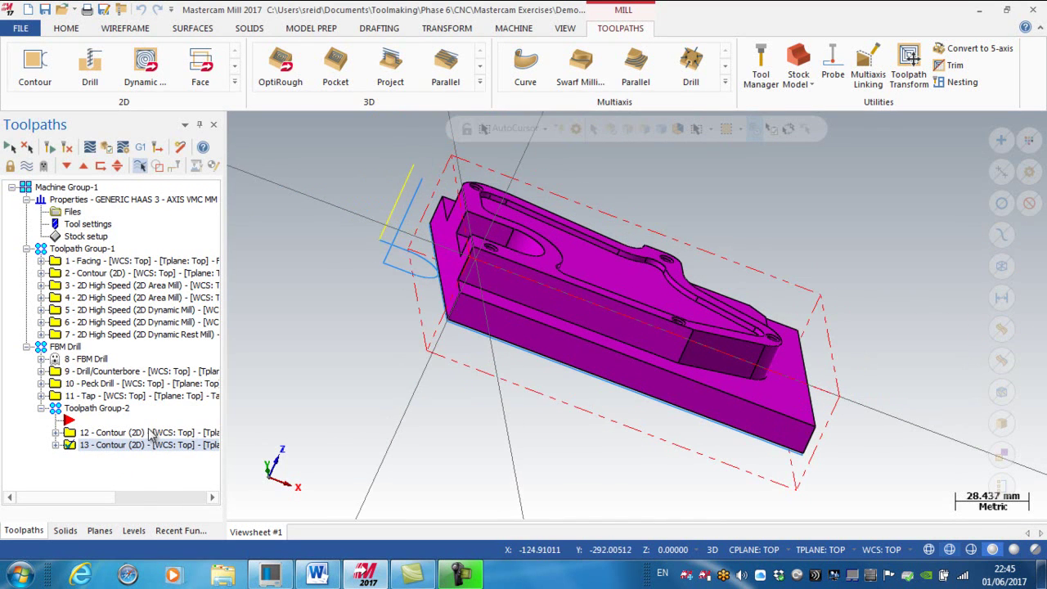
left_click(131, 432)
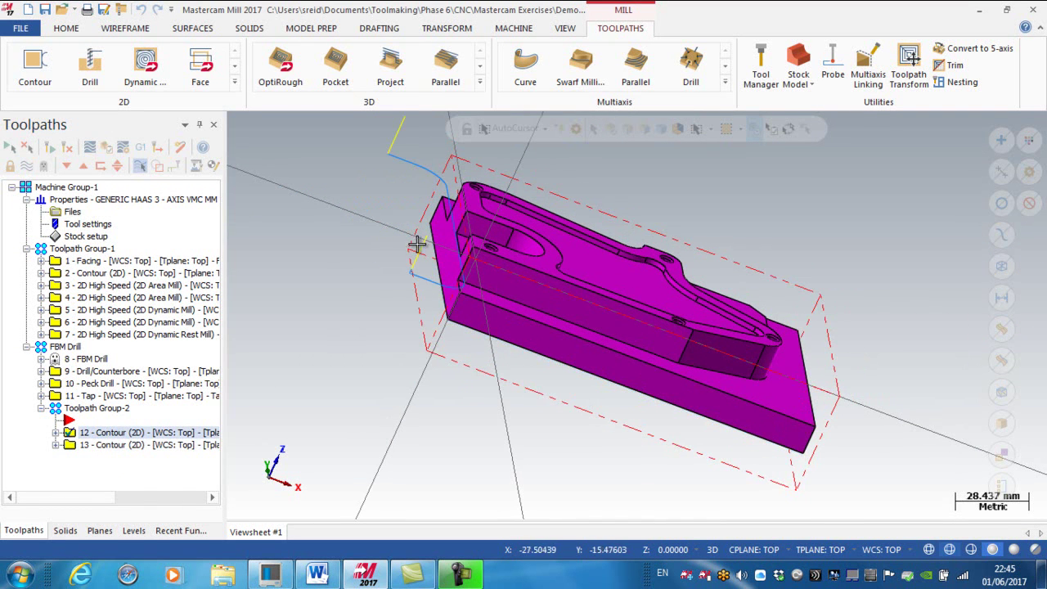
scroll(419, 246, "up", 2)
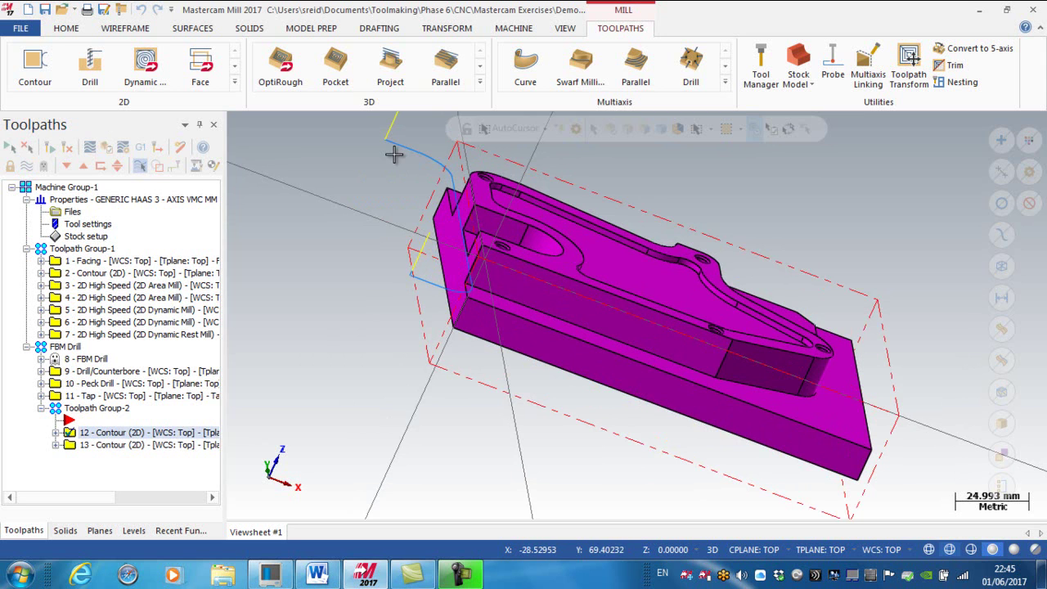
left_click(94, 445)
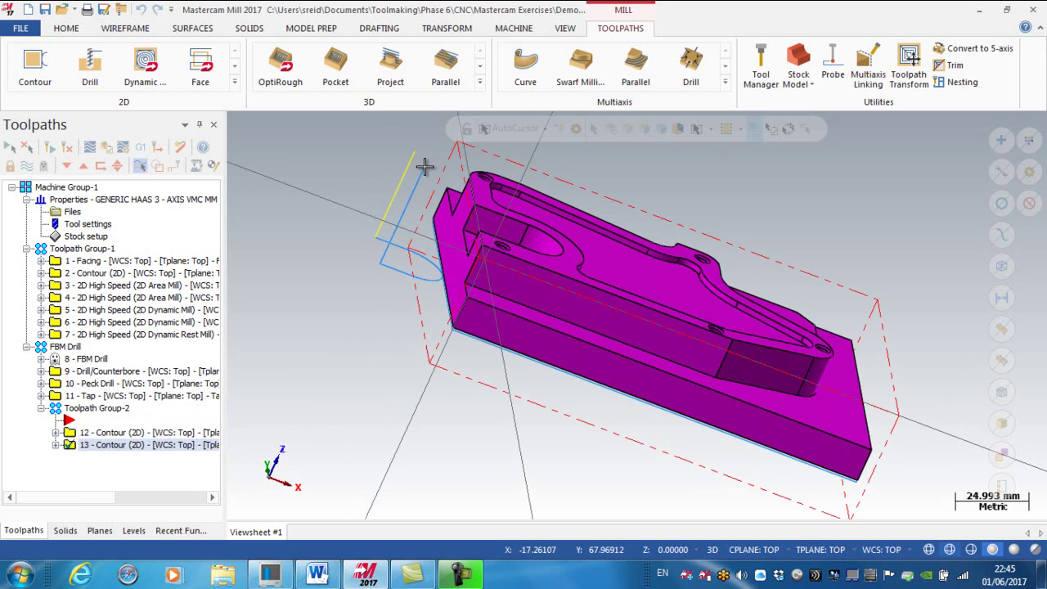
- Set contour operation 13's top of stock to -27.0 from the part's bottom corner and its incremental feed plane to 1, accepting the parameters
left_click(55, 446)
left_click(114, 448)
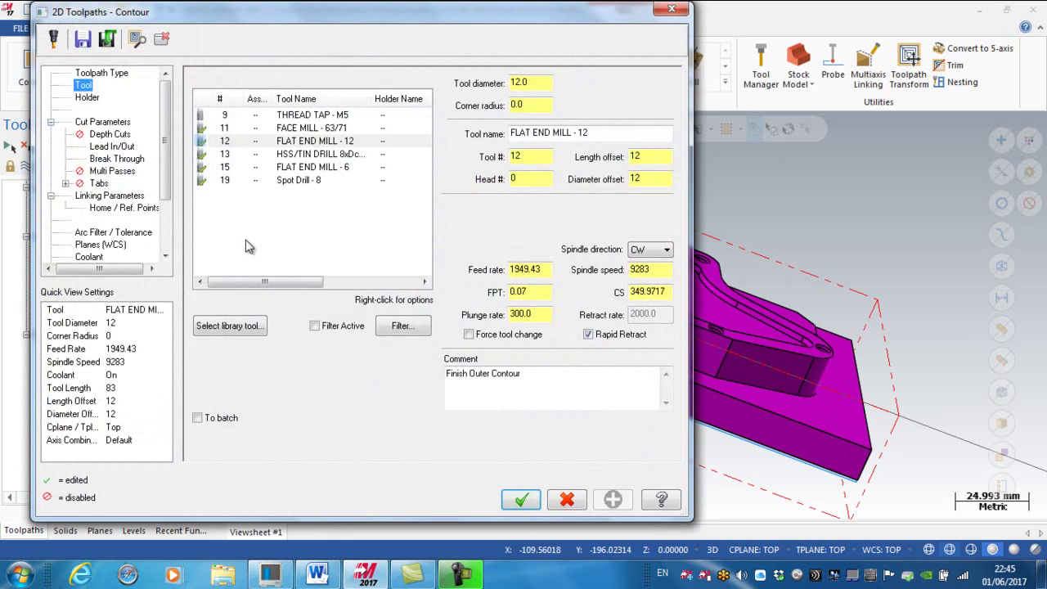
left_click(112, 198)
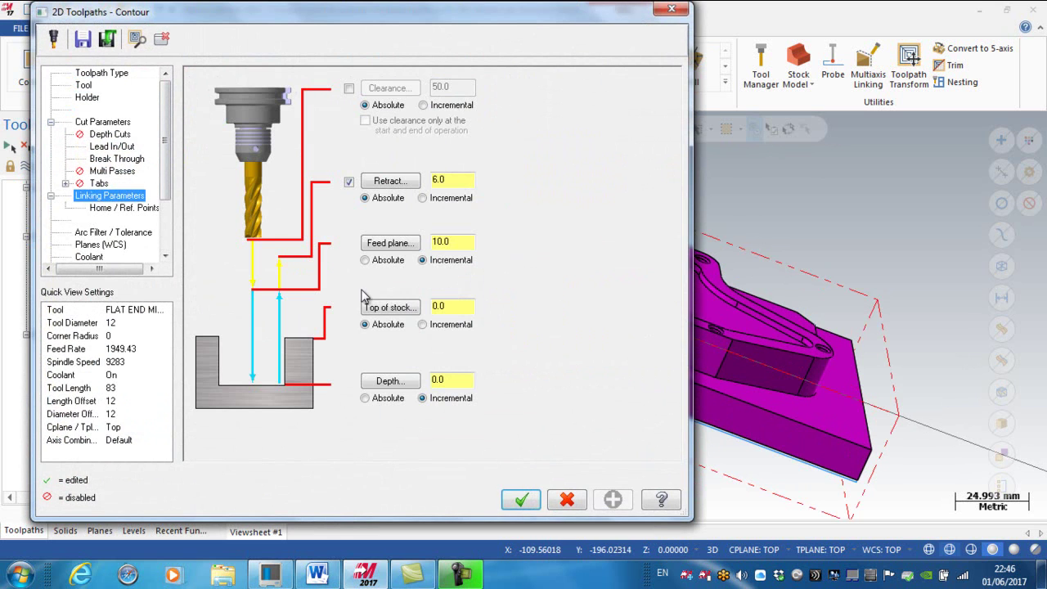
left_click(386, 313)
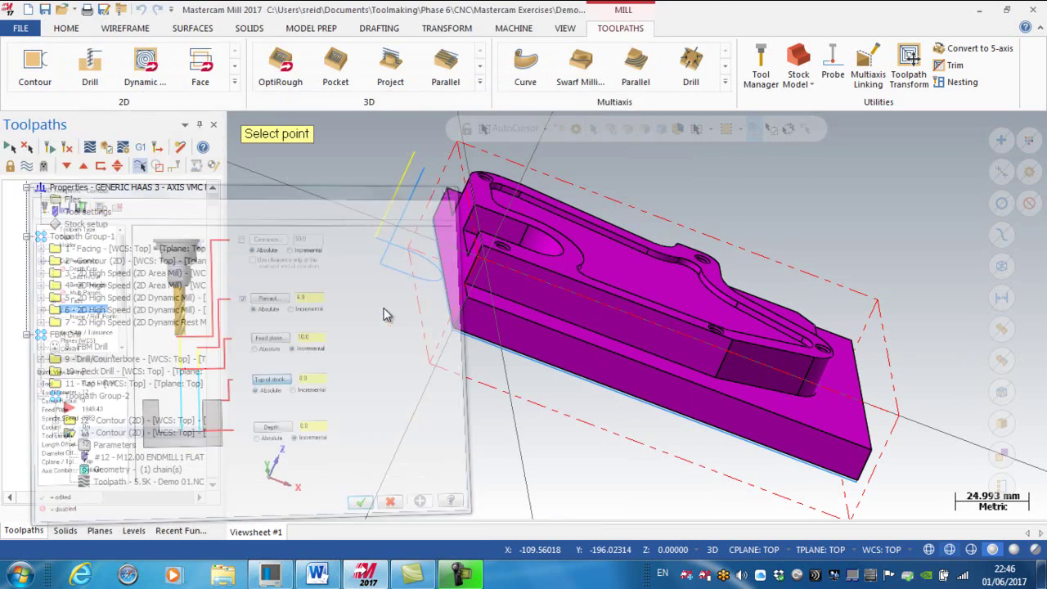
scroll(456, 331, "up", 3)
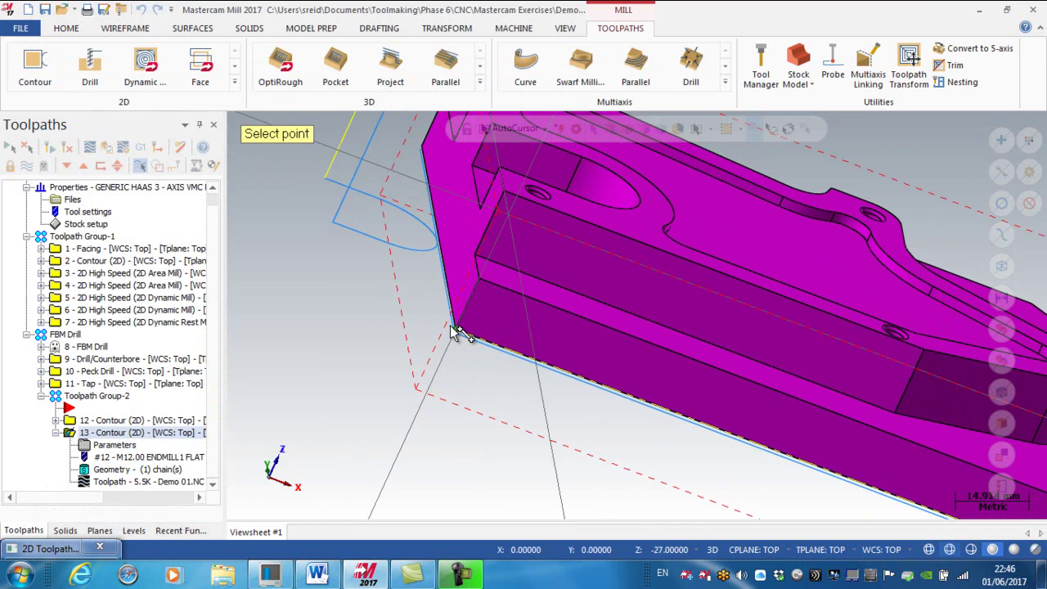
left_click(454, 331)
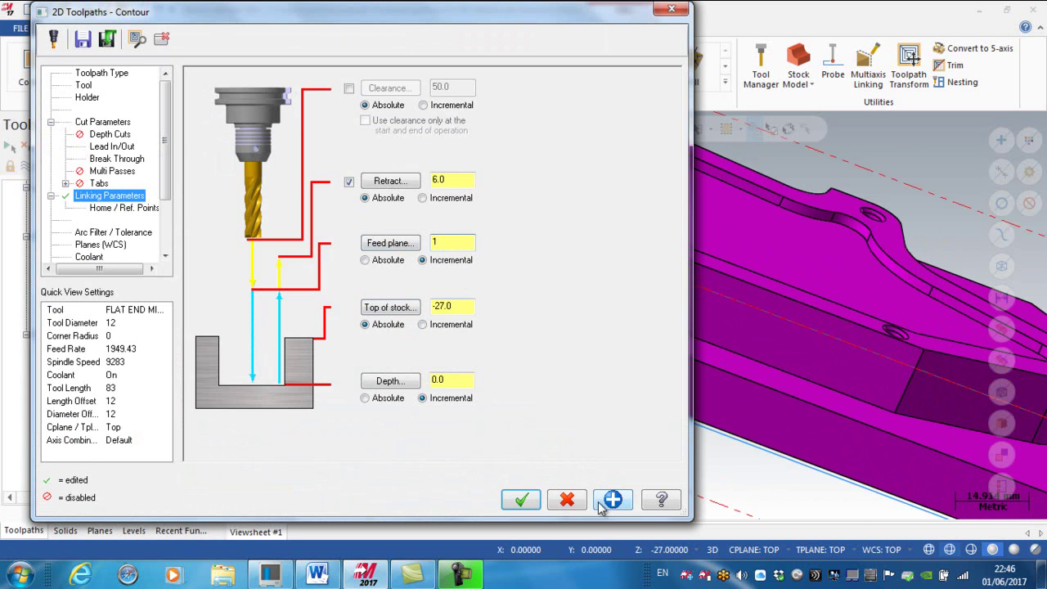
left_click(521, 499)
- Move the insert position below contour operation 13 and copy that operation to the end of Toolpath Group-2
key("alt+F1")
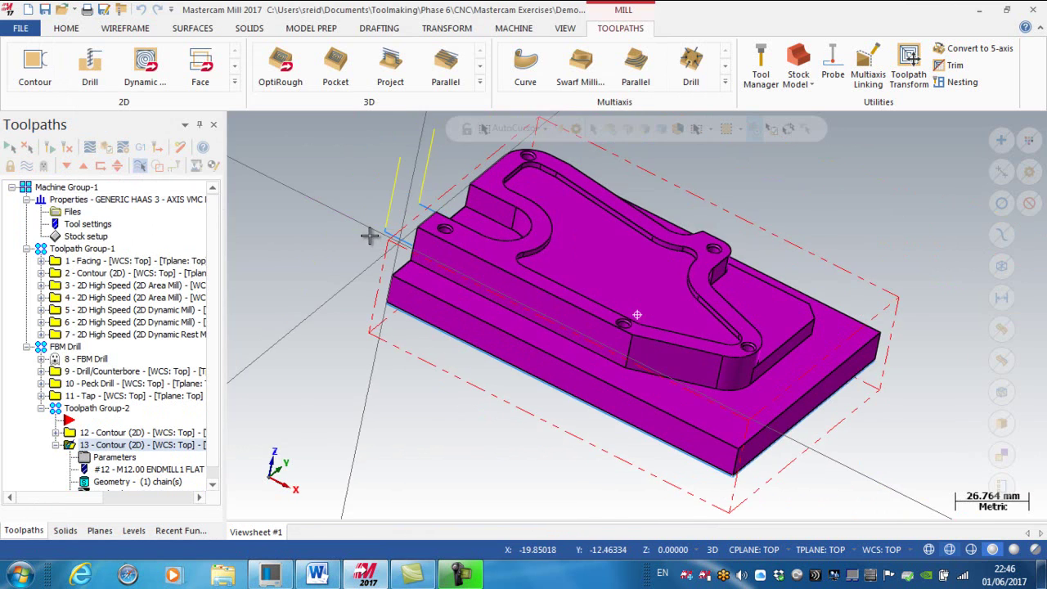
scroll(370, 217, "up", 5)
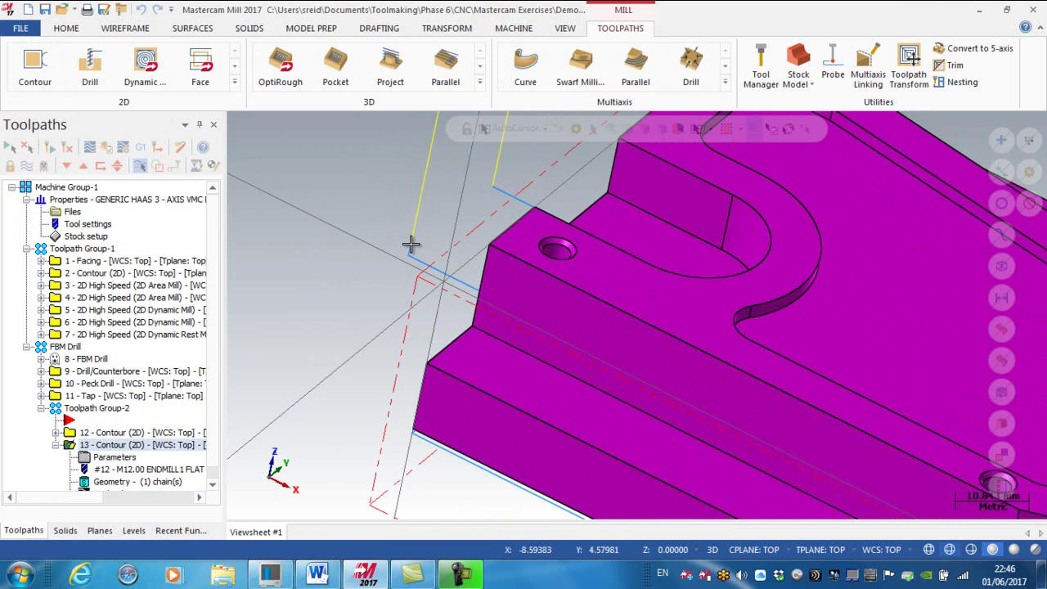
key("alt+1")
key("alt+2")
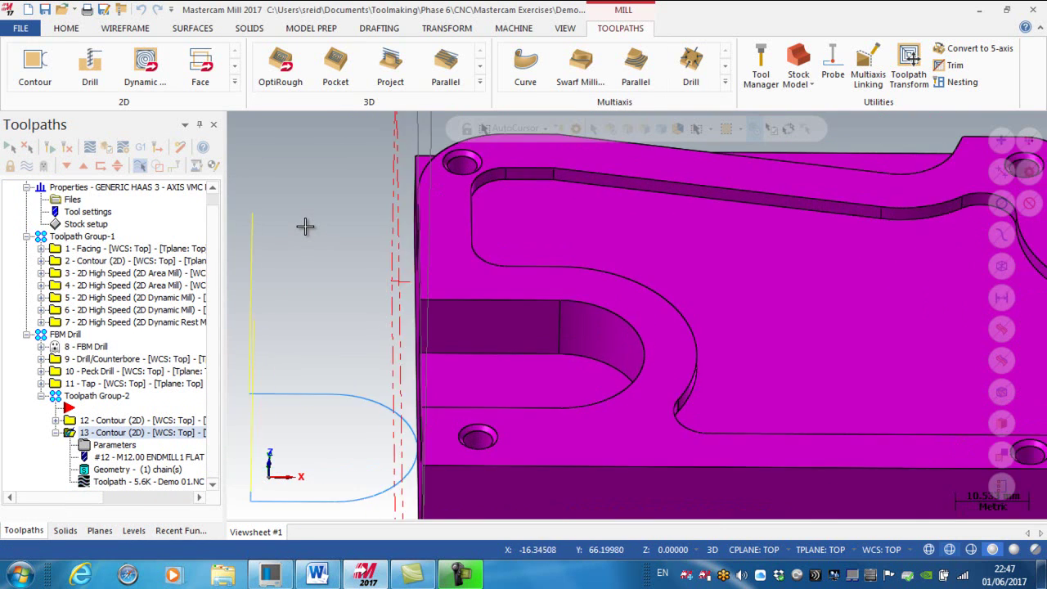
key("alt+7")
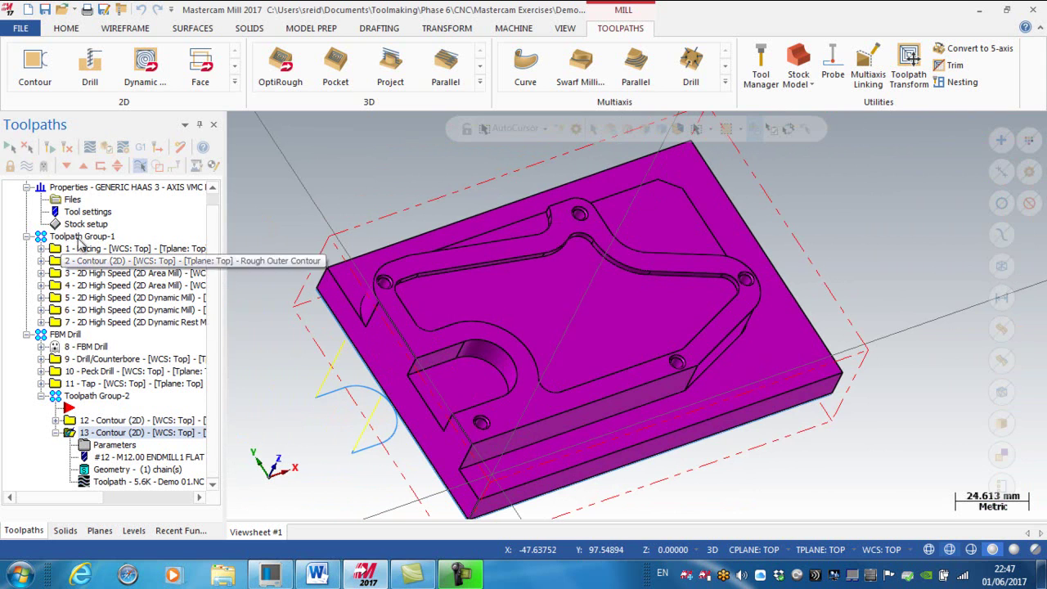
left_click(67, 165)
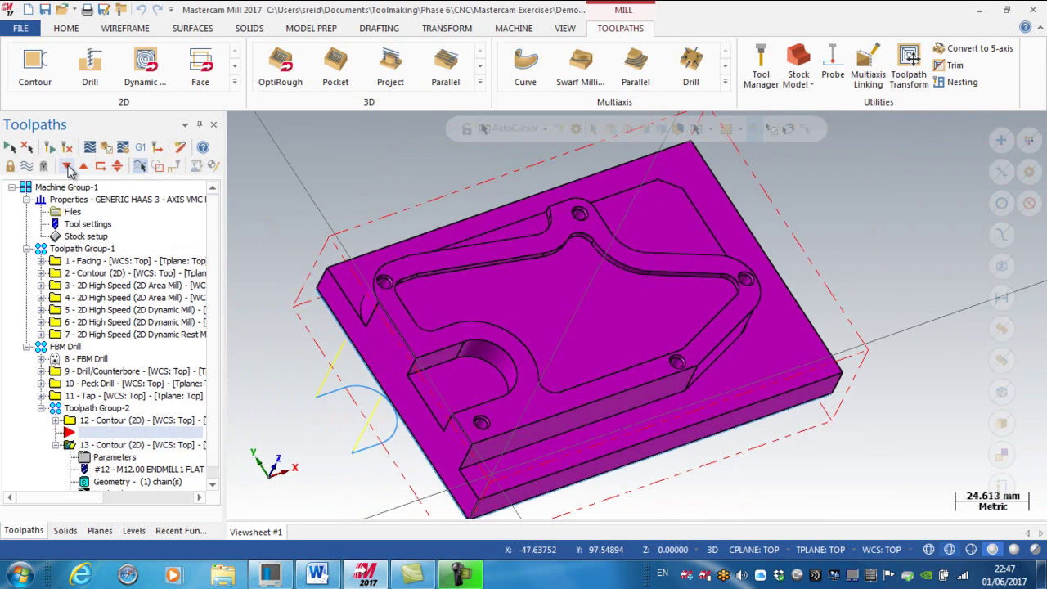
left_click(55, 420)
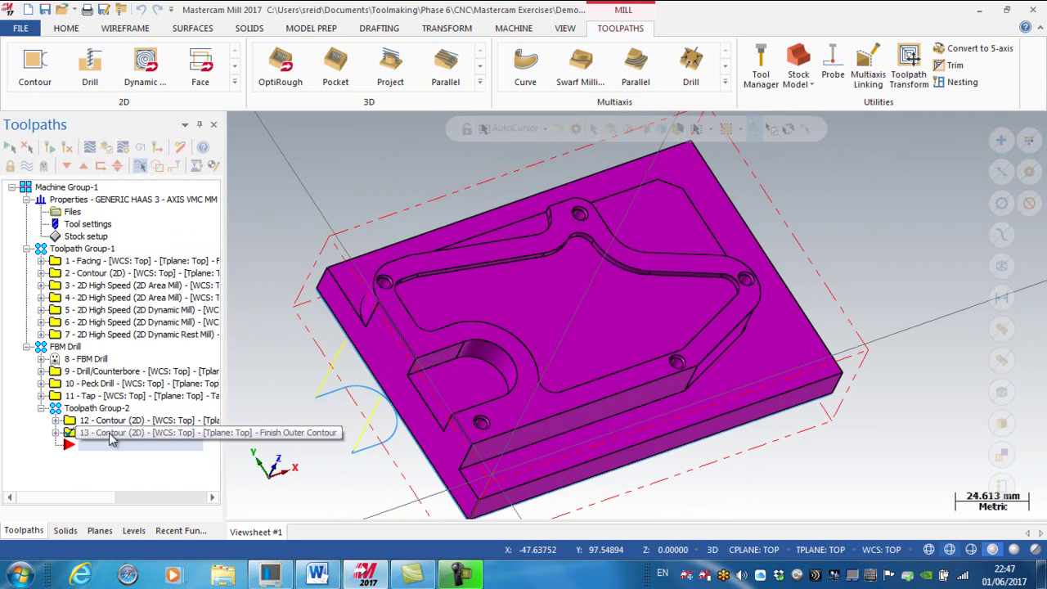
right_click_drag(112, 440, 113, 463)
left_click(160, 522)
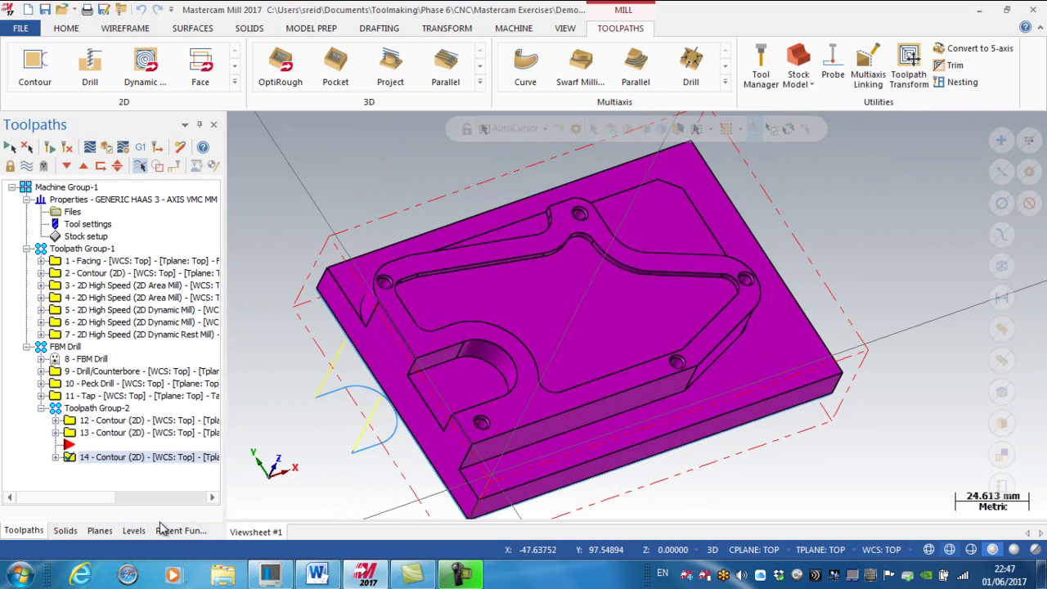
- Rechain the geometry of contour operation 14 as a partial loop starting at a straight side edge of the open slot's floor
left_click(123, 470)
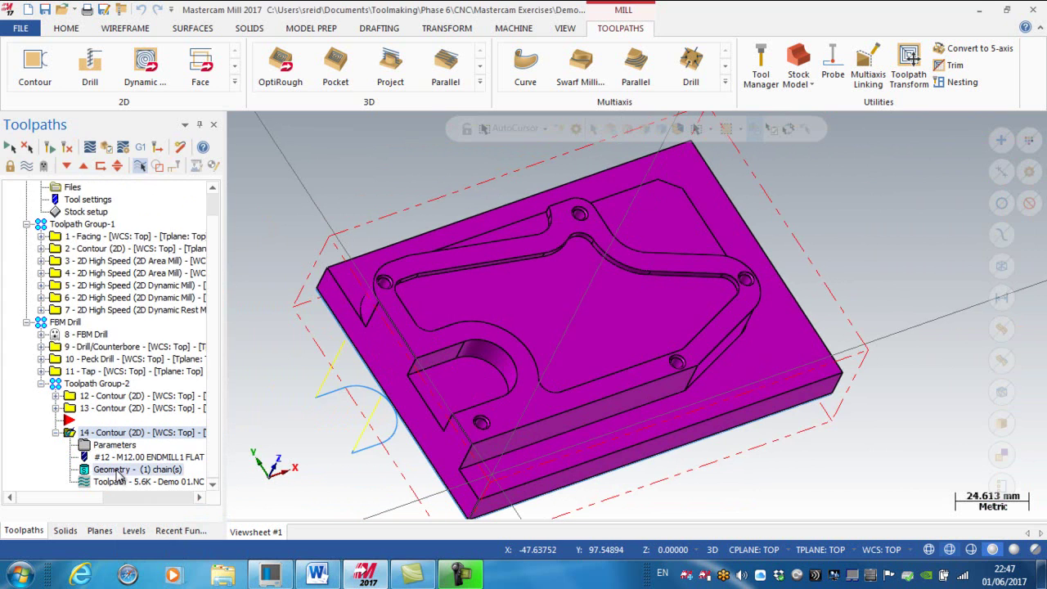
left_click(89, 213)
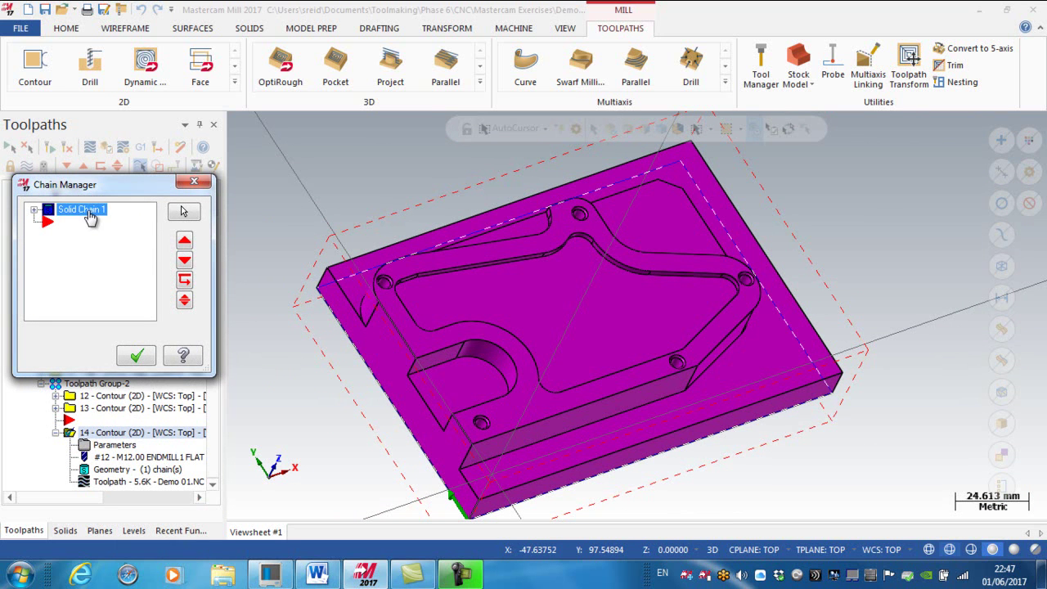
right_click(86, 215)
left_click(122, 258)
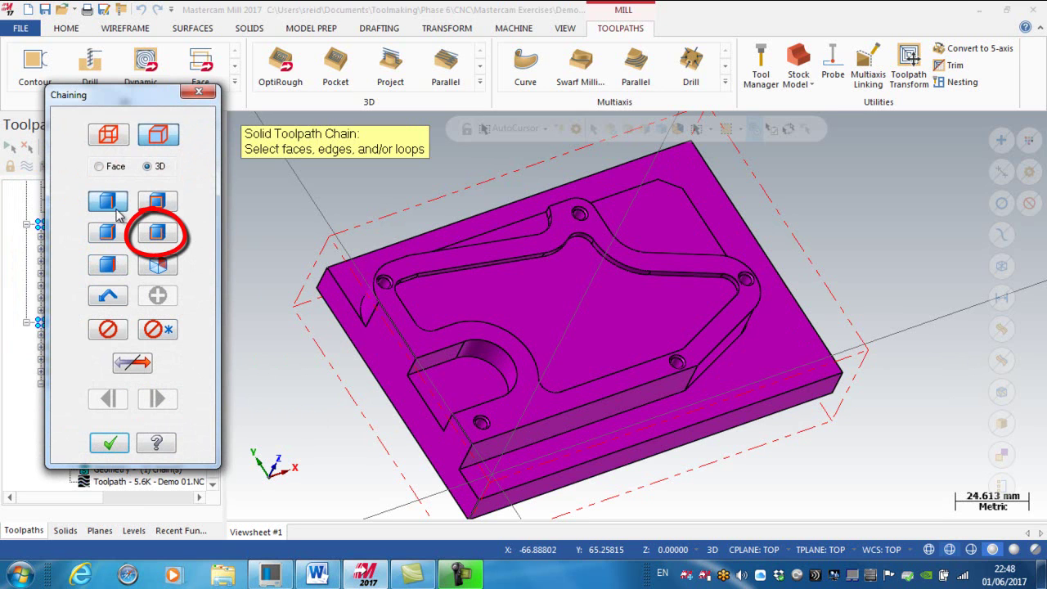
left_click(164, 237)
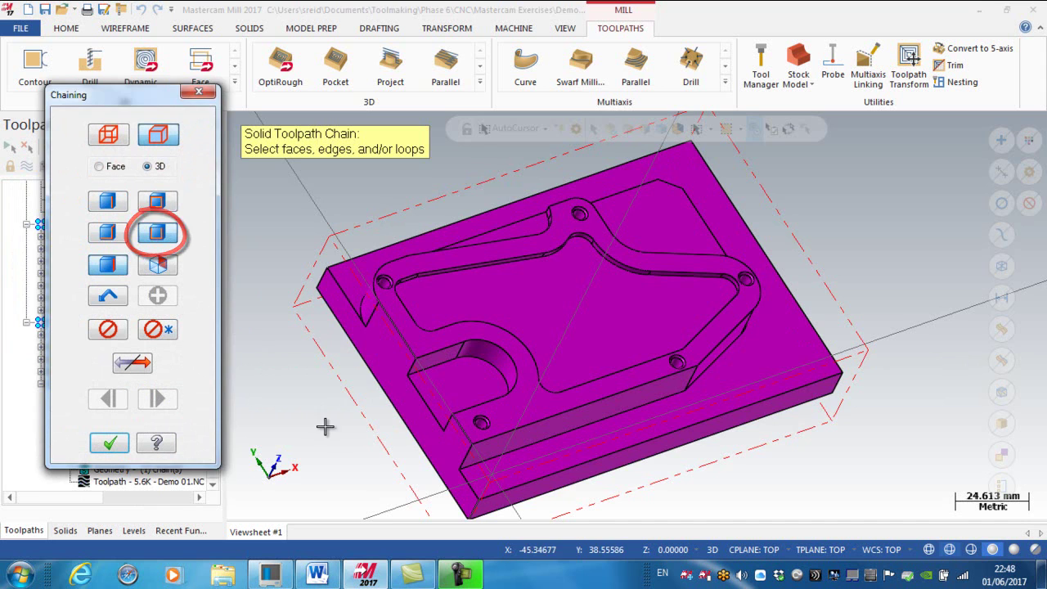
middle_click_drag(325, 430, 424, 434)
scroll(424, 434, "up", 6)
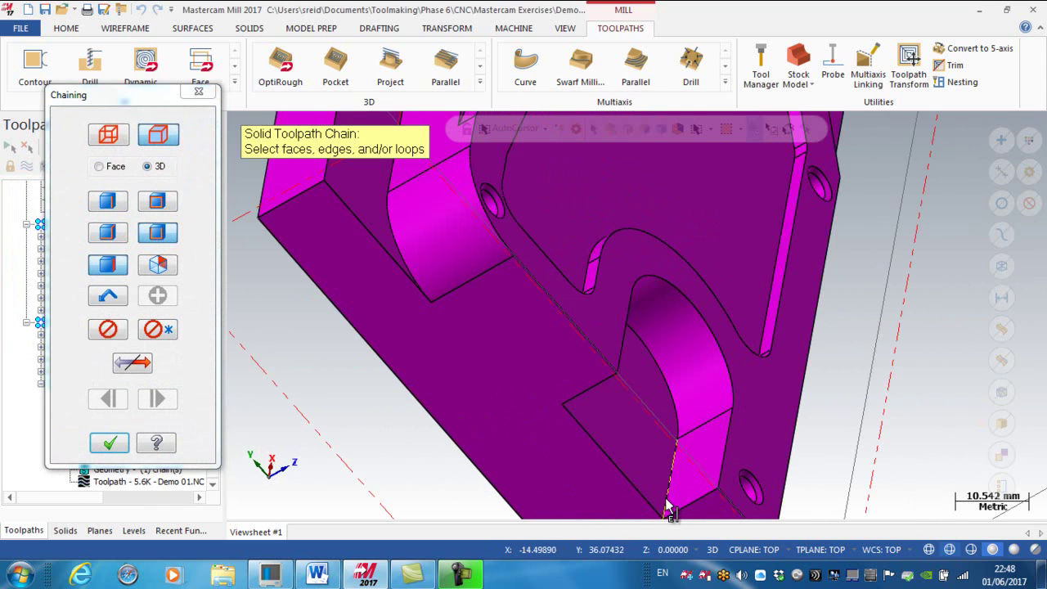
left_click(669, 510)
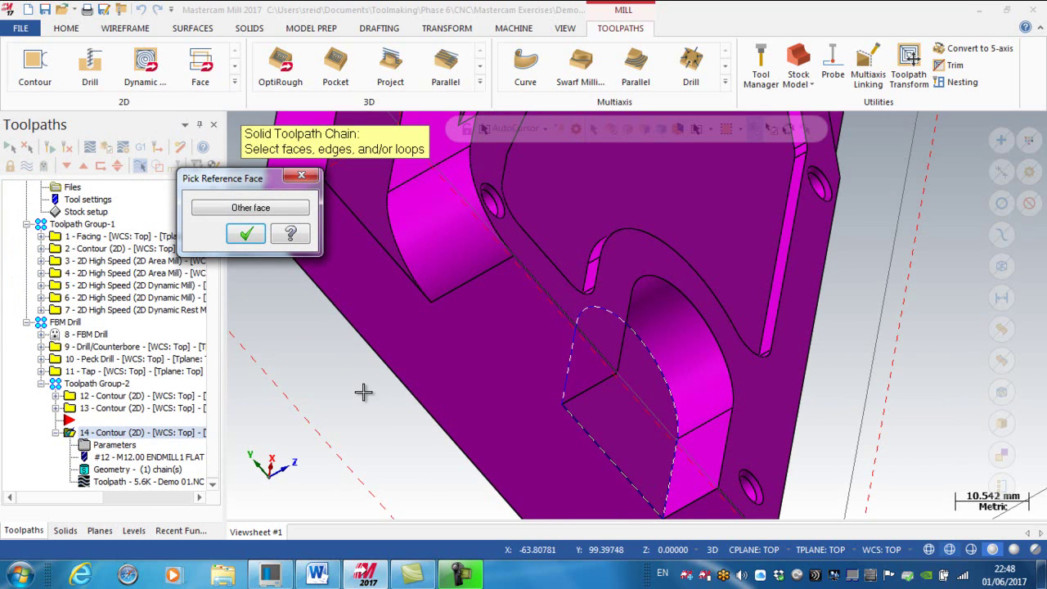
scroll(734, 438, "down", 3)
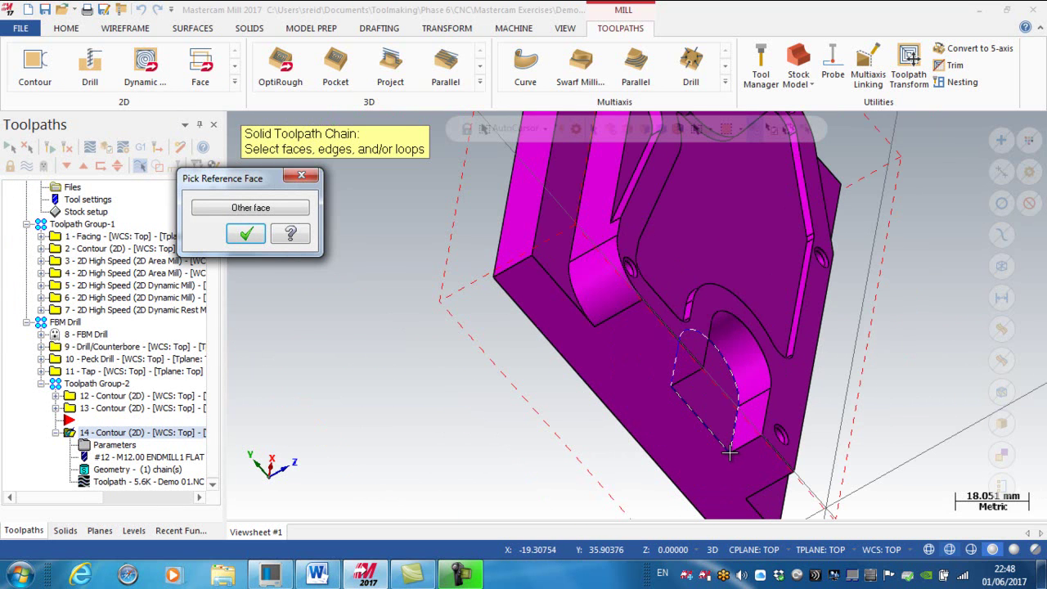
left_click(246, 234)
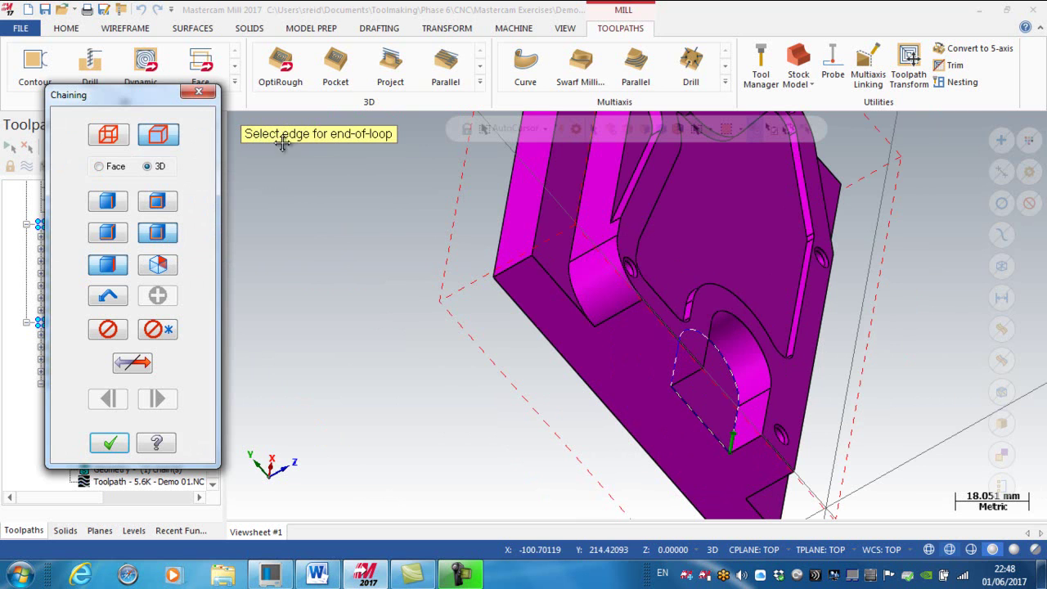
- End the partial loop at the opposite straight edge of the slot floor and accept the new chain
middle_click_drag(922, 393, 907, 384)
scroll(849, 355, "up", 3)
scroll(507, 258, "up", 2)
scroll(523, 245, "up", 2)
left_click(535, 229)
scroll(482, 269, "up", 2)
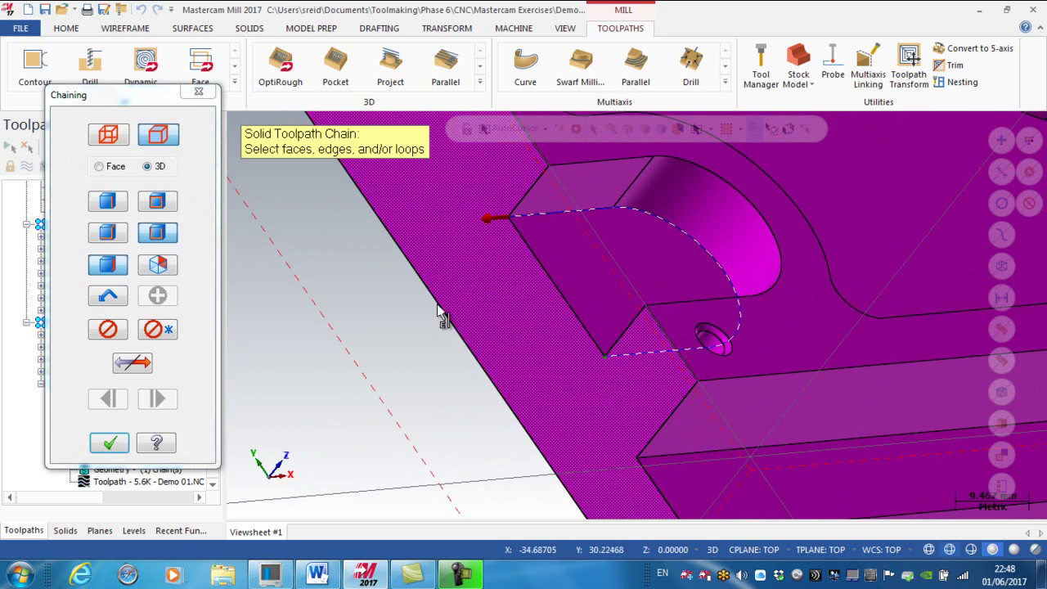
left_click(108, 443)
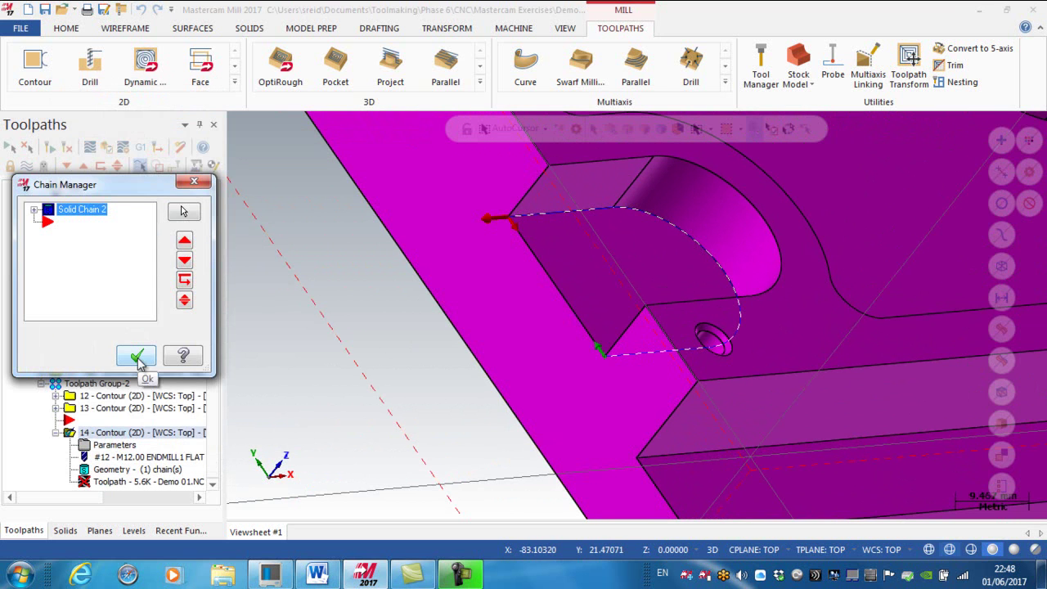
left_click(137, 358)
- Set the top of stock of contour operation 14 to -10.0 from a corner of the slot floor and accept the parameters
left_click(113, 446)
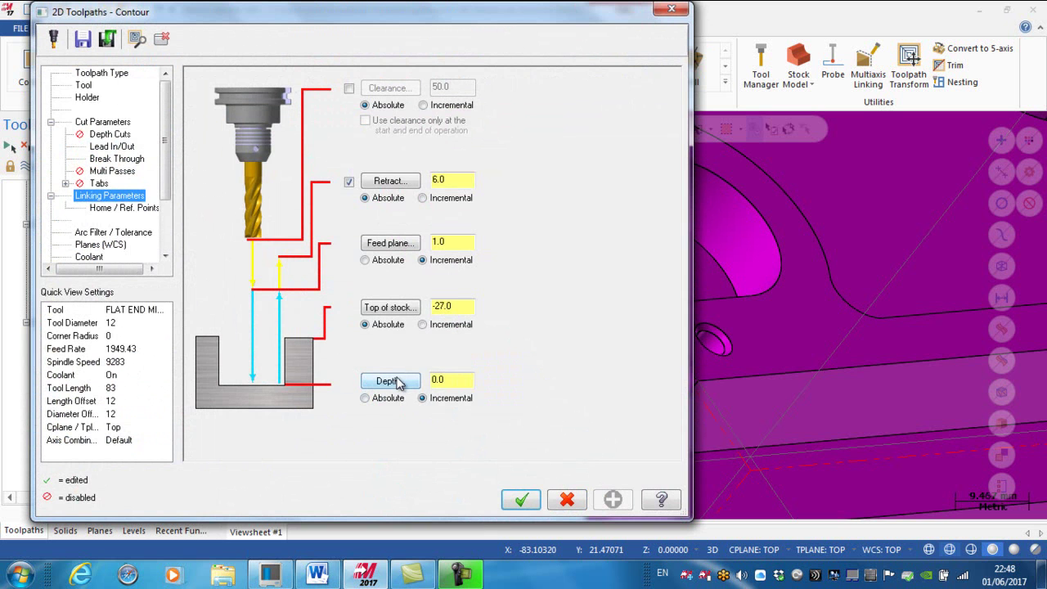
left_click_drag(350, 27, 216, 30)
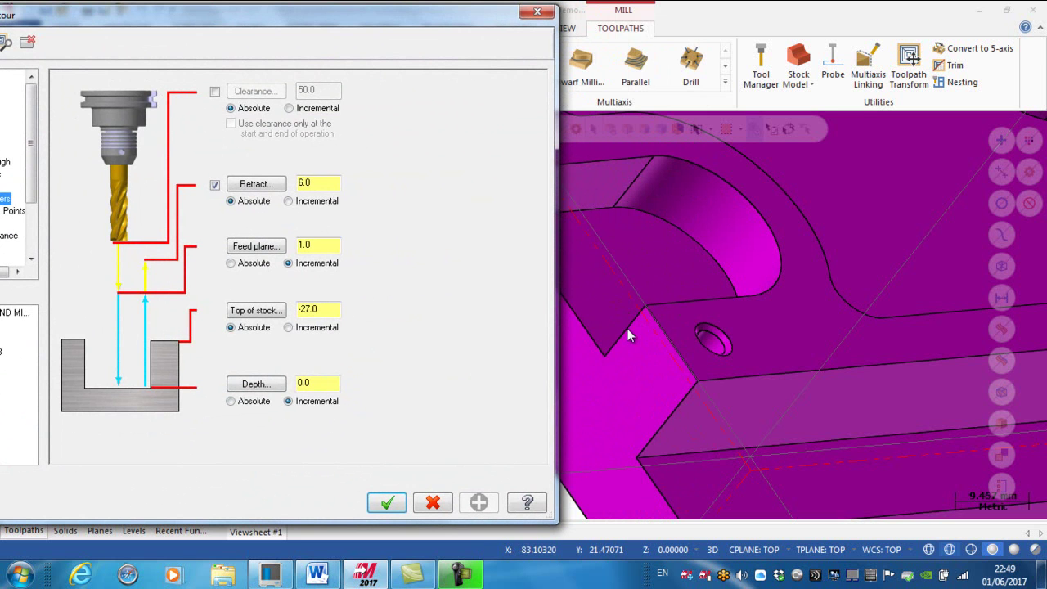
left_click(266, 315)
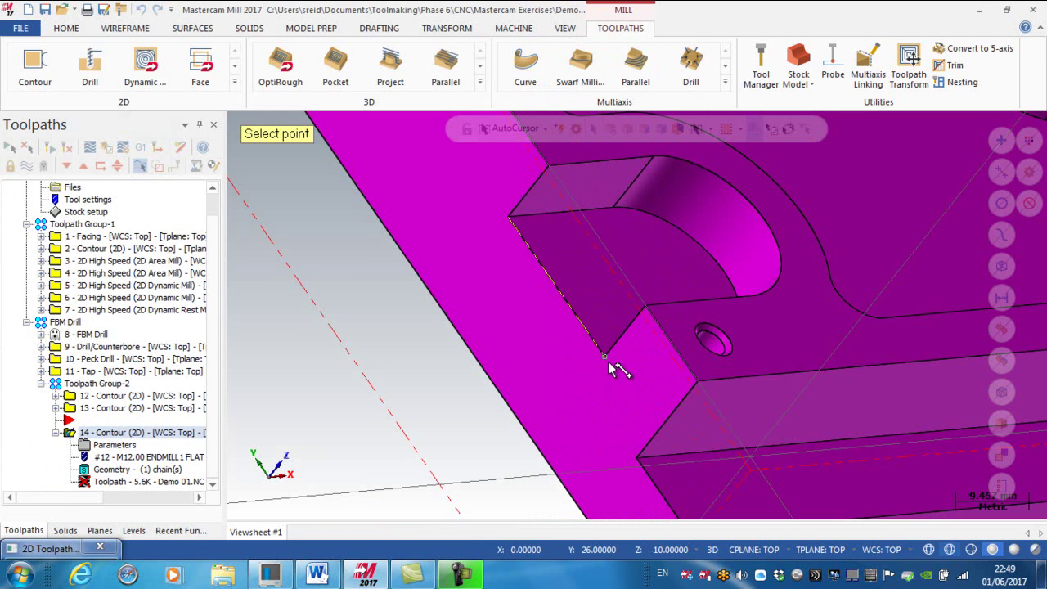
left_click(606, 364)
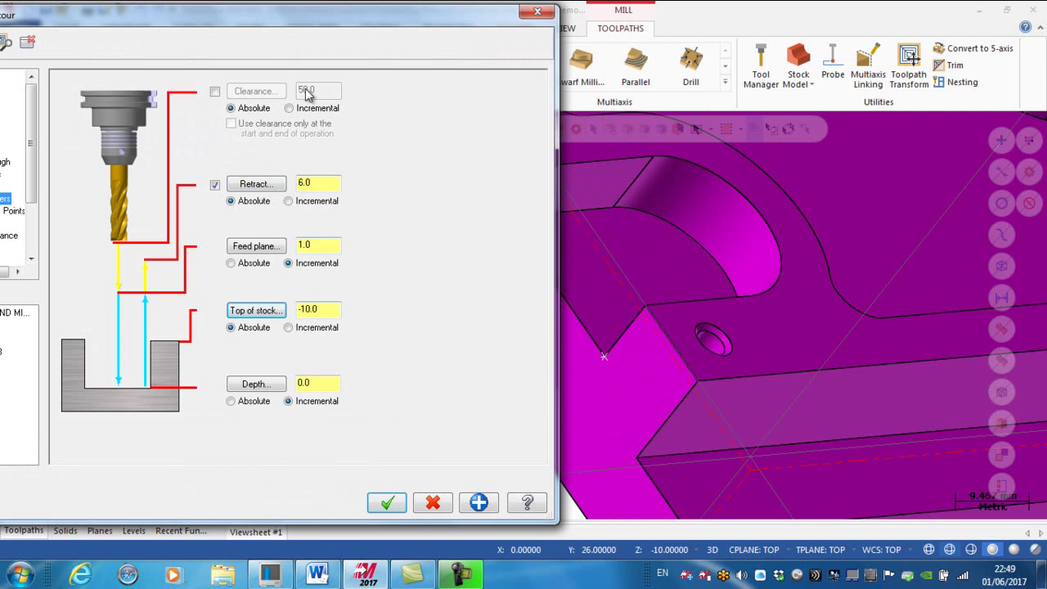
left_click(388, 502)
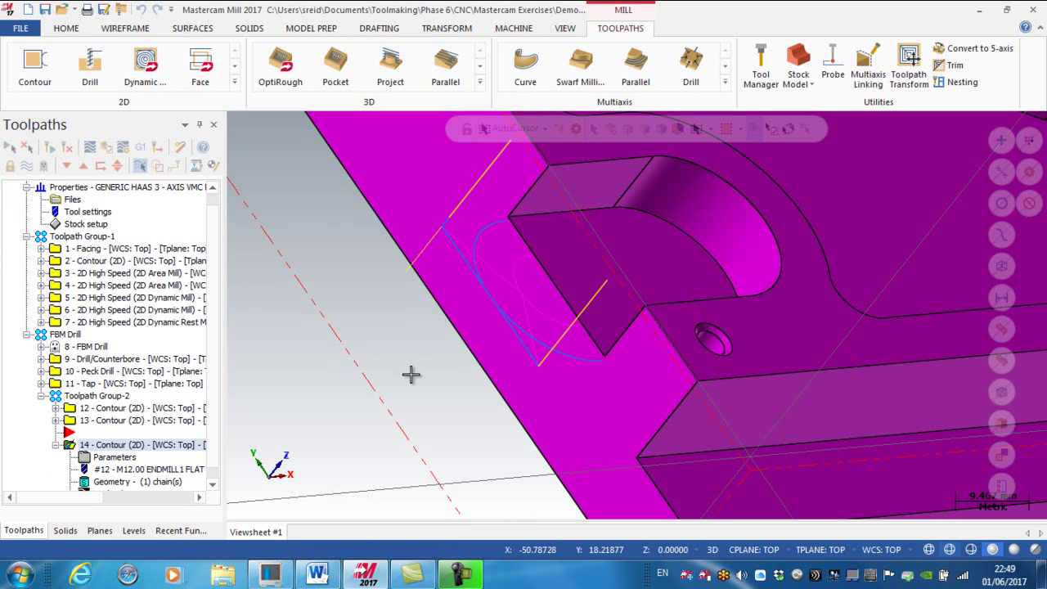
- Set the entry arc sweep of contour operation 14 to 40.0, copy the entry settings to the exit and accept
scroll(443, 424, "up", 1)
scroll(442, 424, "down", 4)
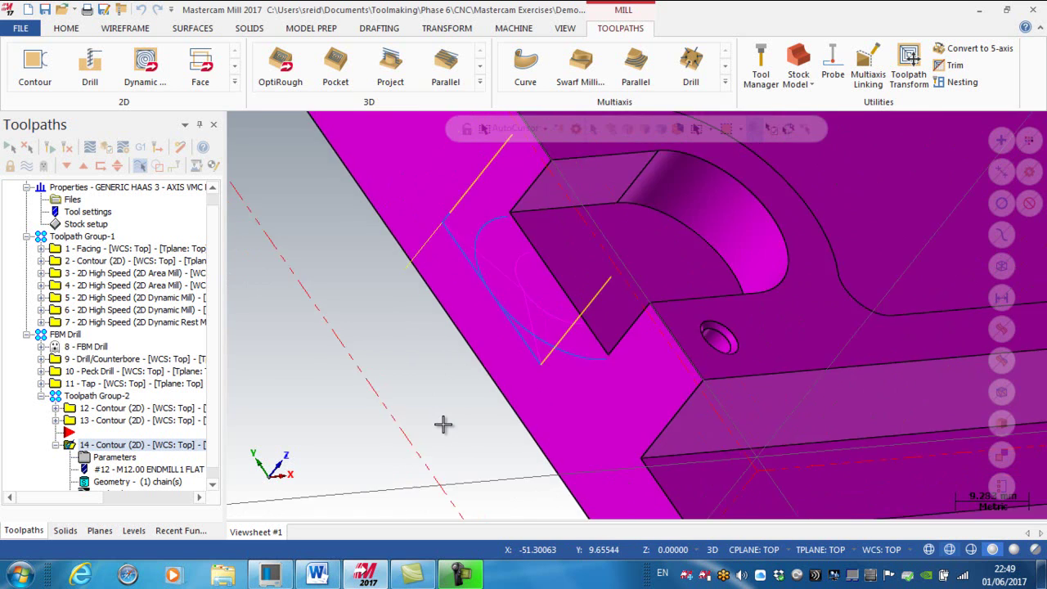
scroll(373, 433, "up", 1)
scroll(373, 434, "up", 2)
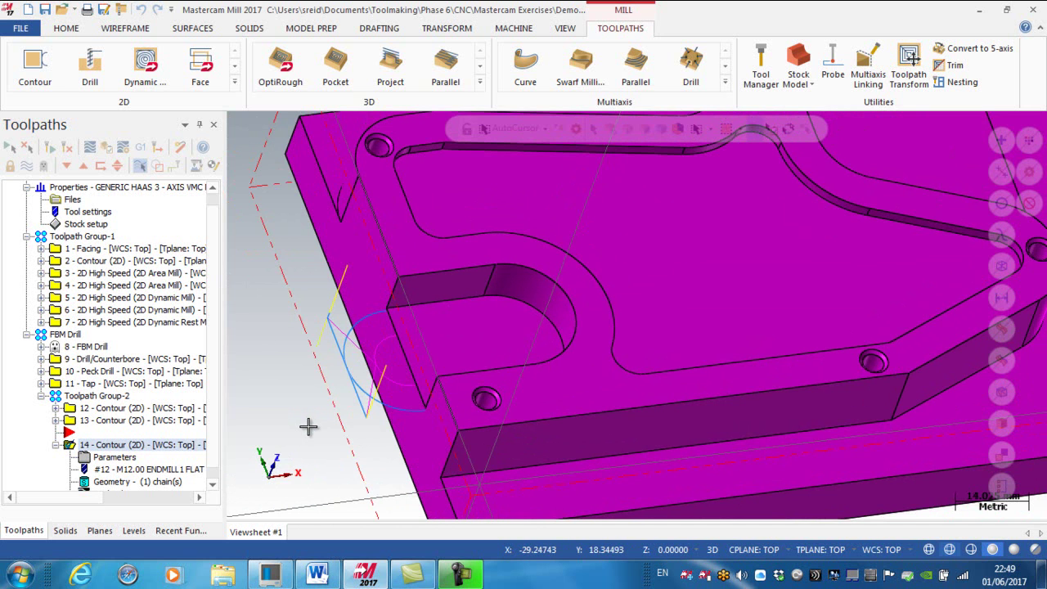
left_click(113, 461)
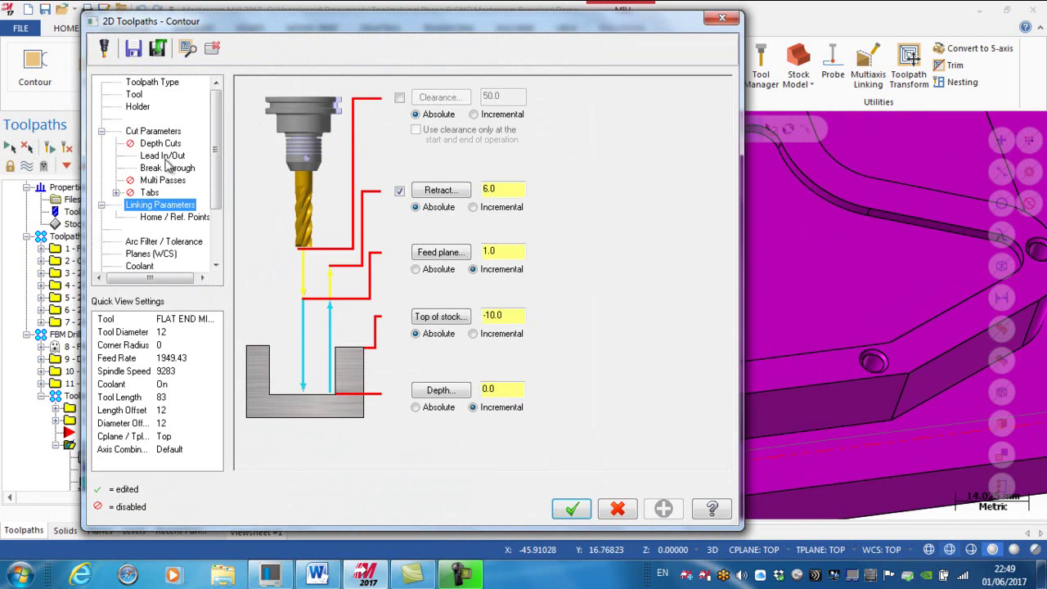
left_click(161, 156)
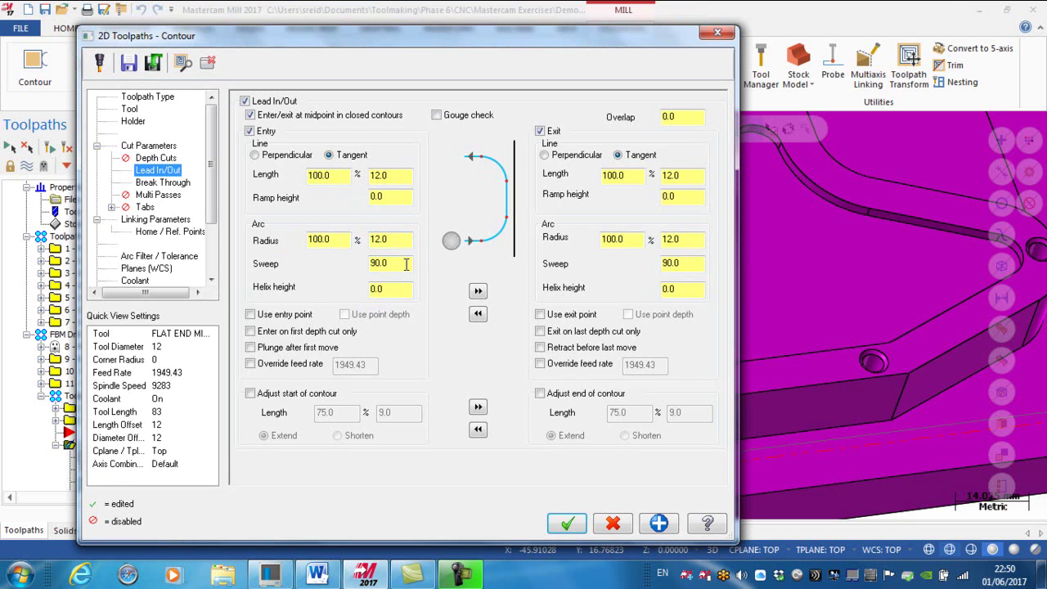
left_click_drag(406, 263, 357, 265)
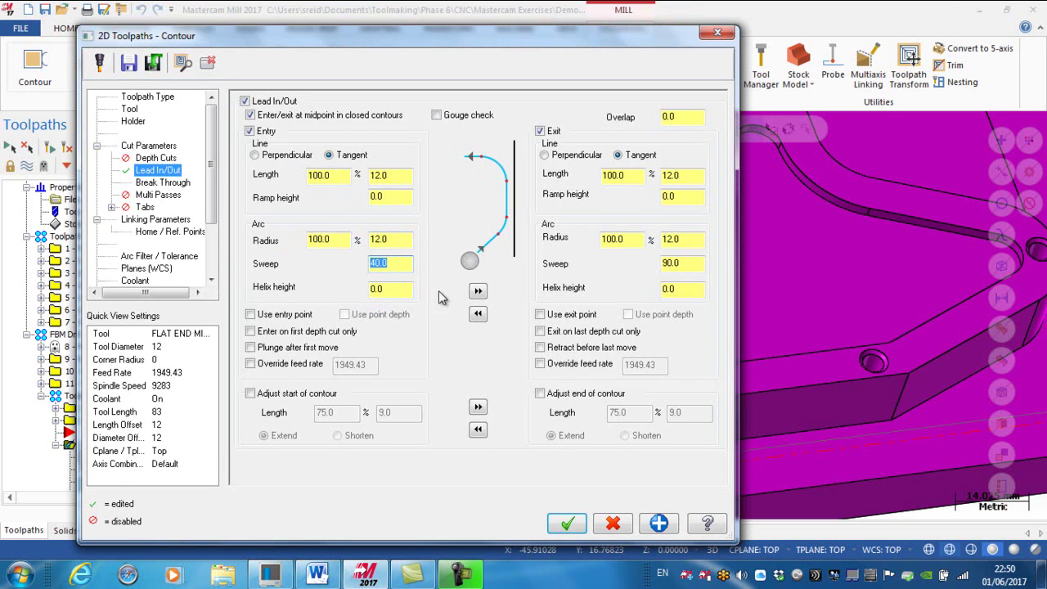
left_click(478, 292)
left_click(568, 523)
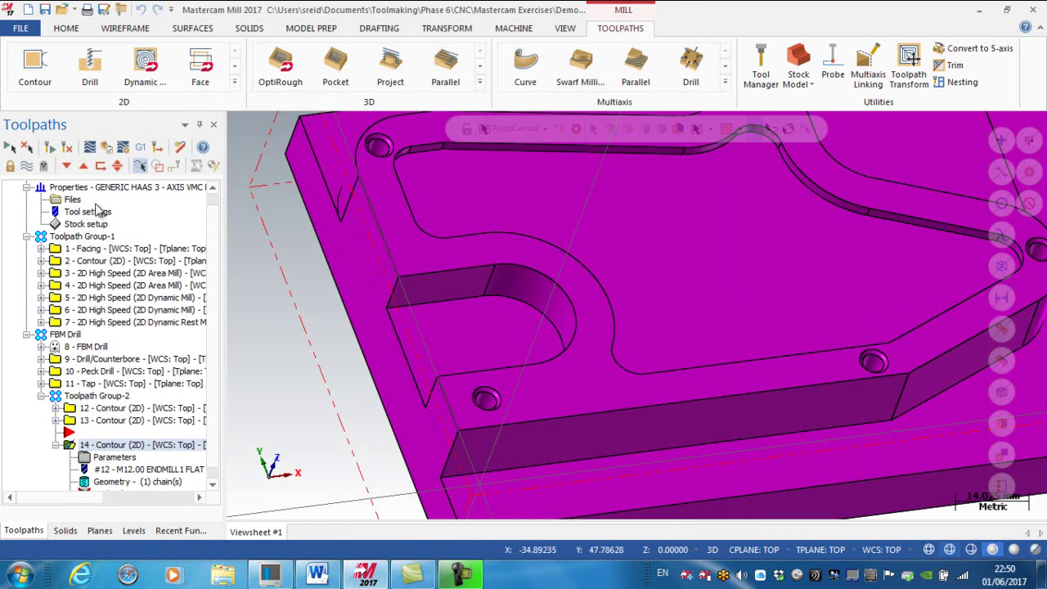
- Switch to the top view and regenerate the toolpath of contour operation 14
right_click(364, 393)
left_click(391, 293)
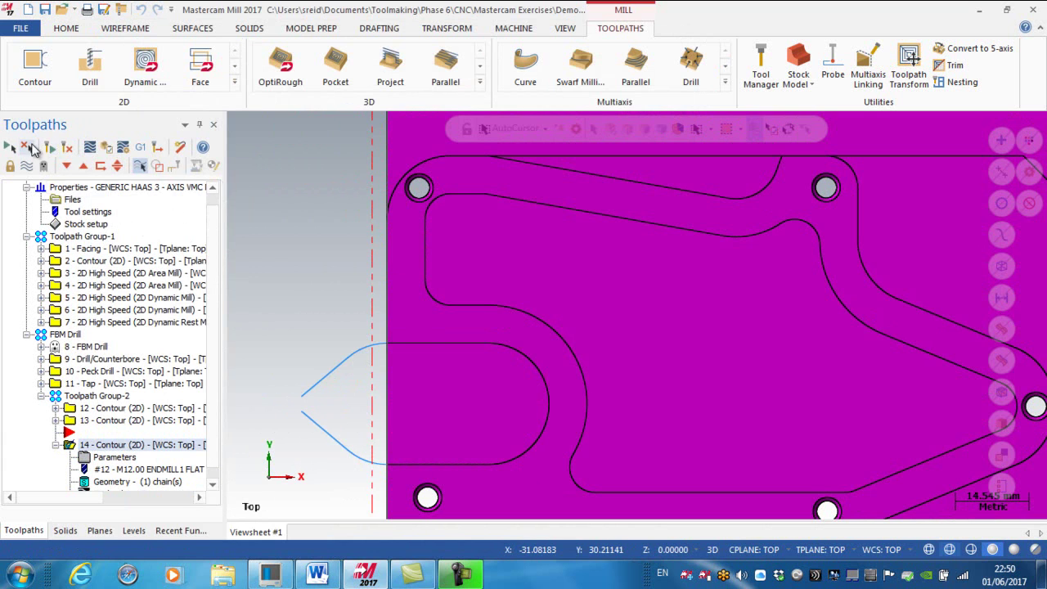
left_click(51, 148)
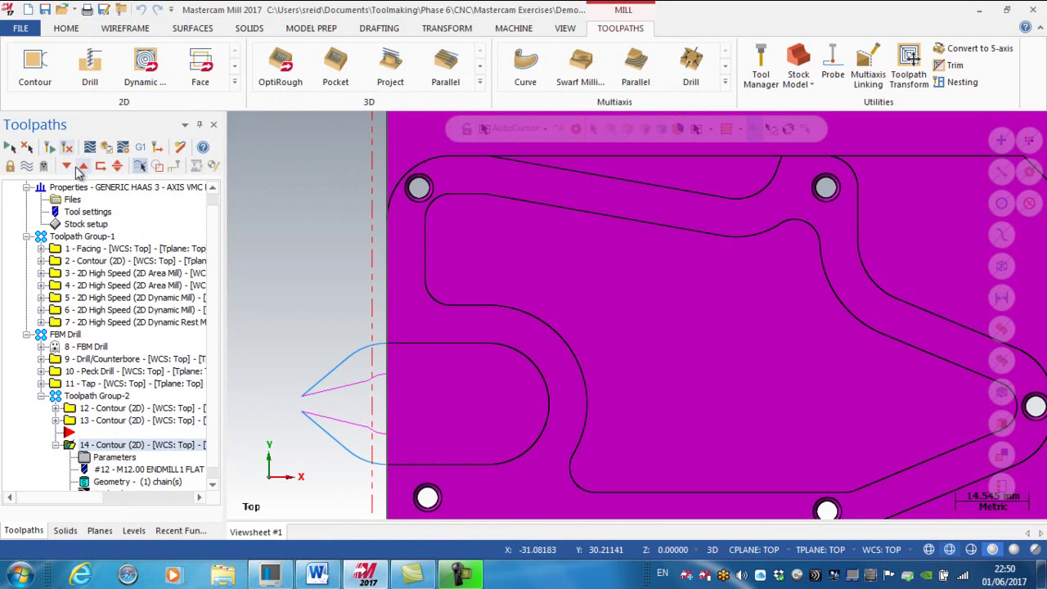
- Backplot contour operation 14 and check how the tool enters the open slot, both from above and in a tilted view
scroll(212, 366, "down", 1)
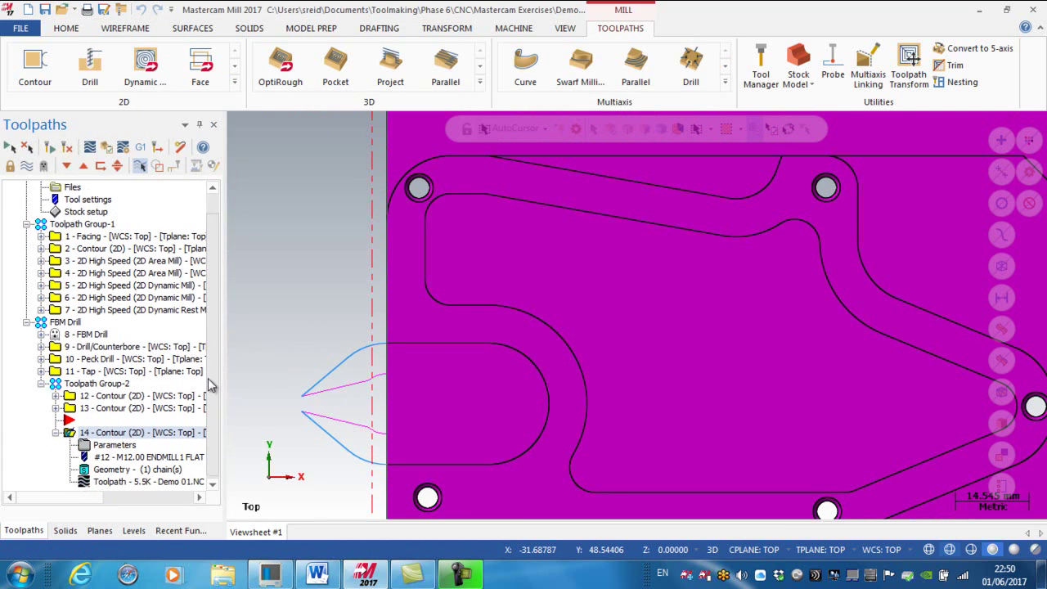
left_click(135, 481)
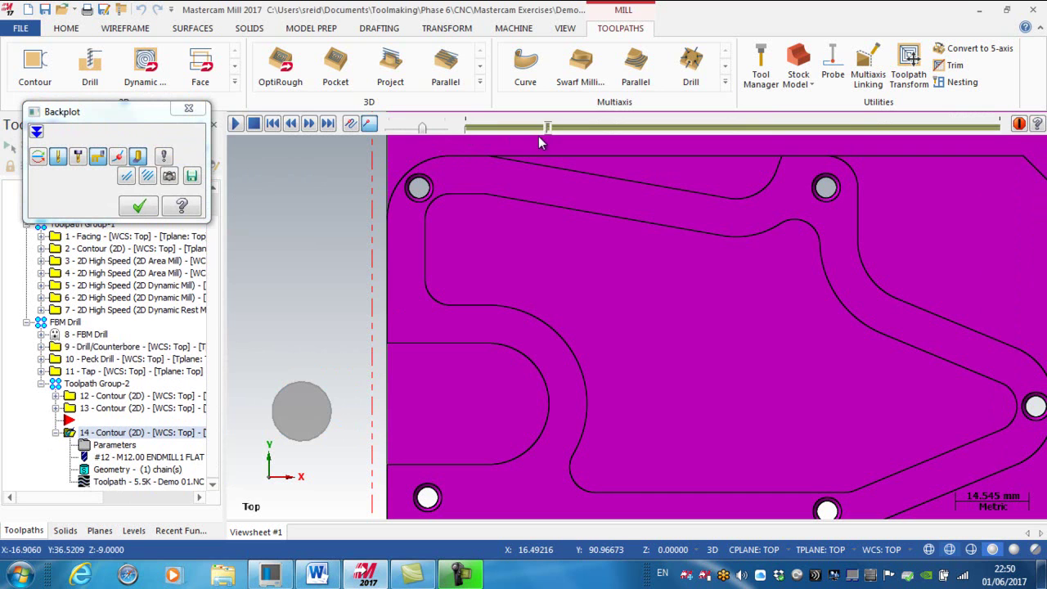
left_click(583, 130)
left_click(599, 136)
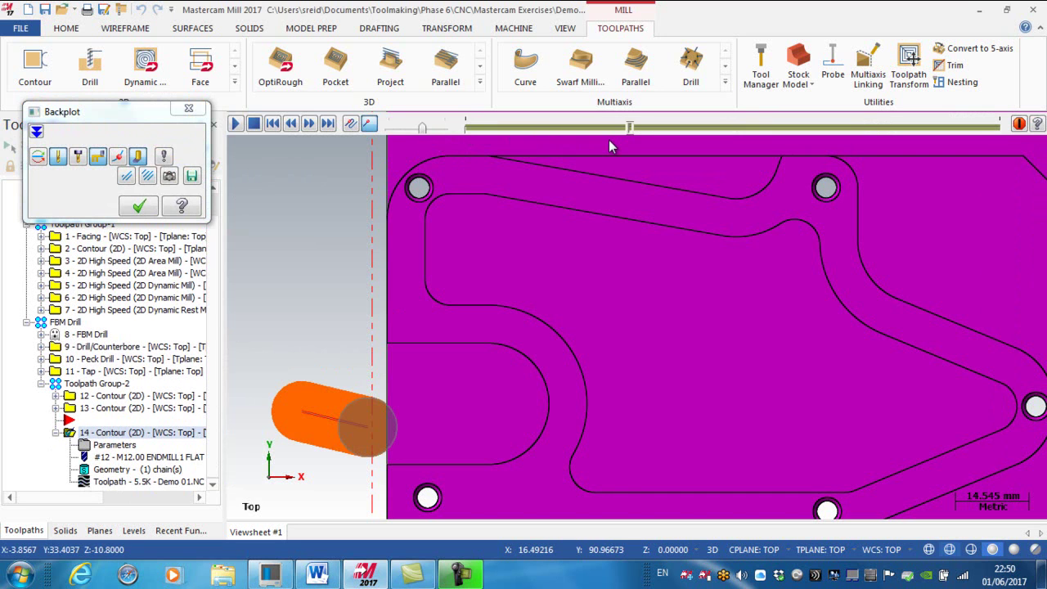
left_click_drag(624, 142, 701, 135)
key("Escape")
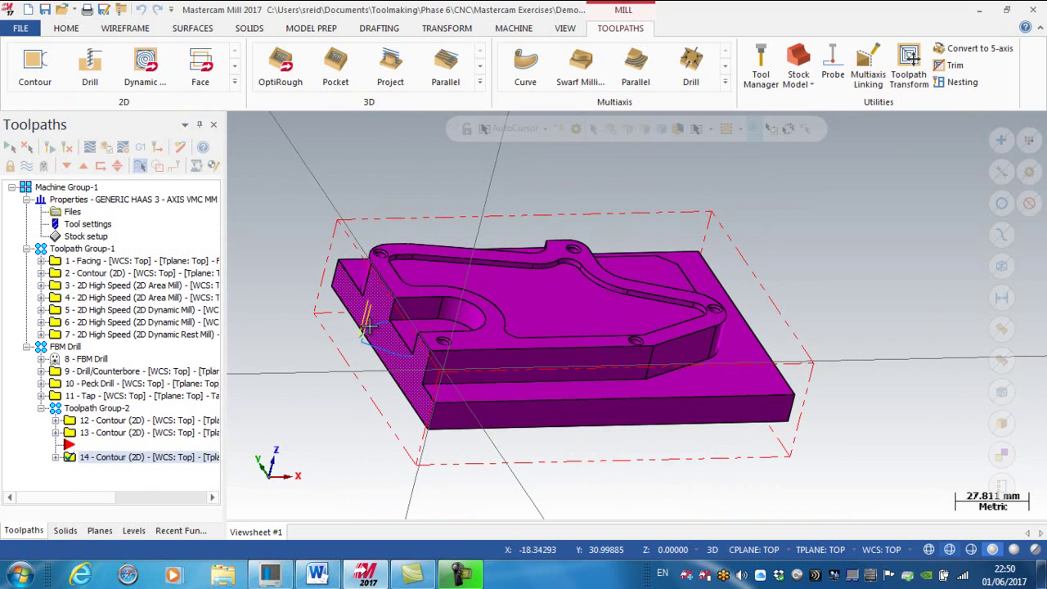
middle_click_drag(708, 408, 679, 303)
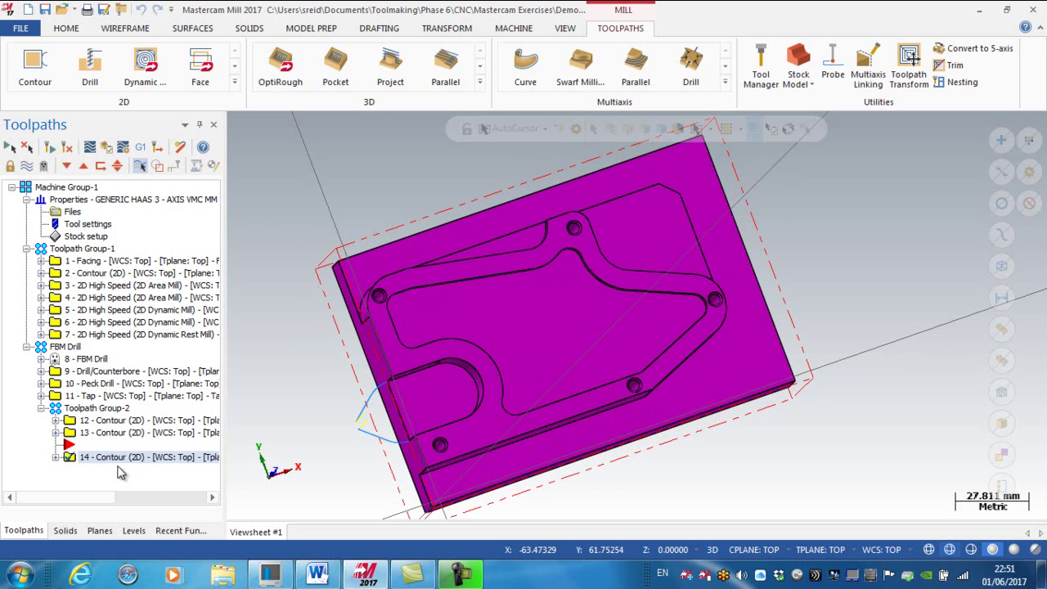
- Add a partial-loop chain to contour operation 14, starting on the triangular recess's long wall edge near its pointed tip, with the recess floor as reference face
left_click(56, 456)
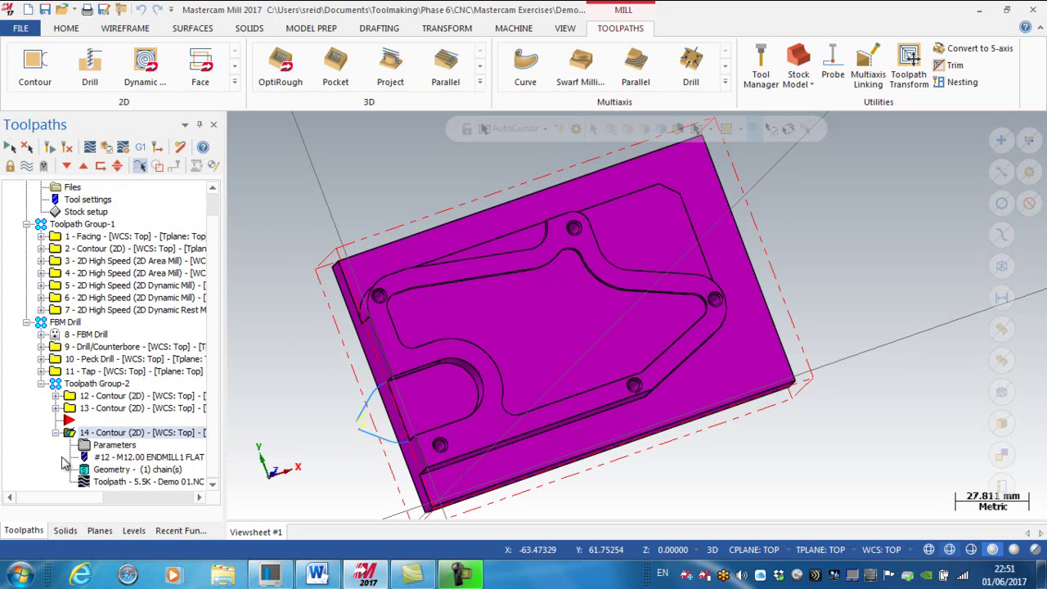
left_click(123, 468)
right_click(80, 235)
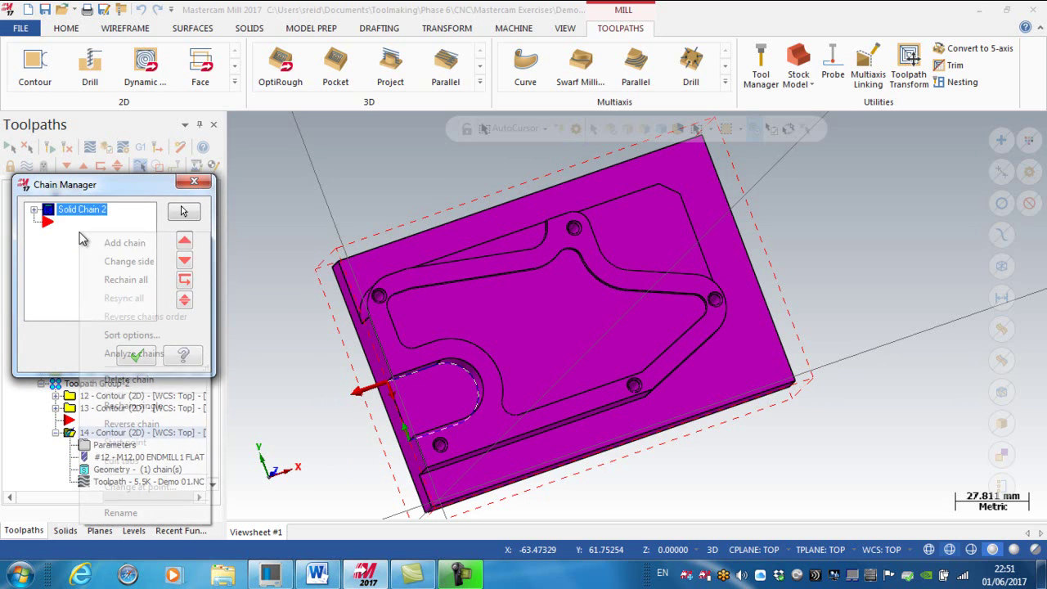
left_click(112, 244)
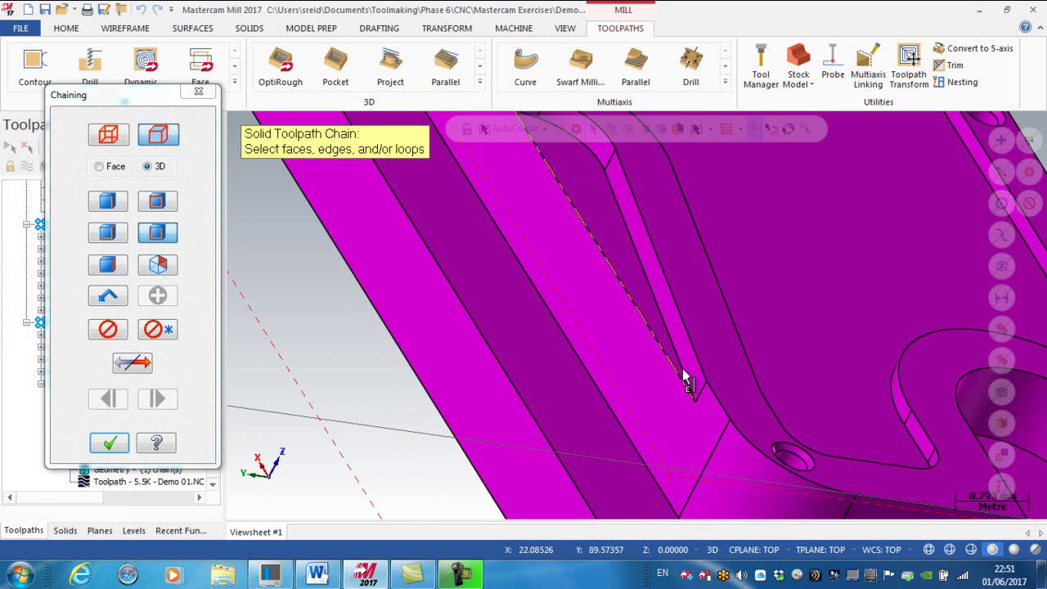
left_click(685, 369)
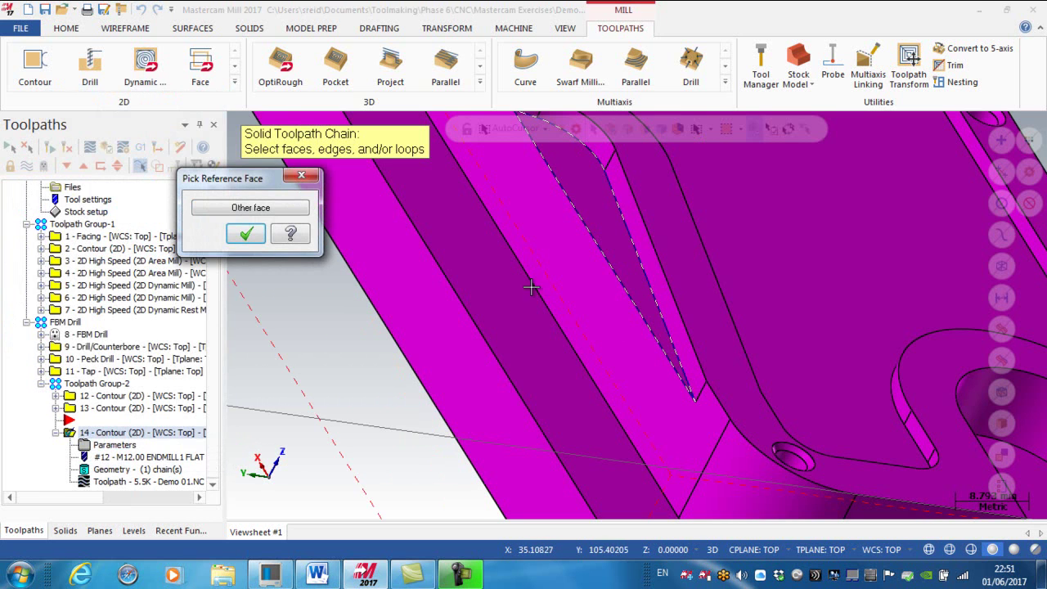
left_click(247, 236)
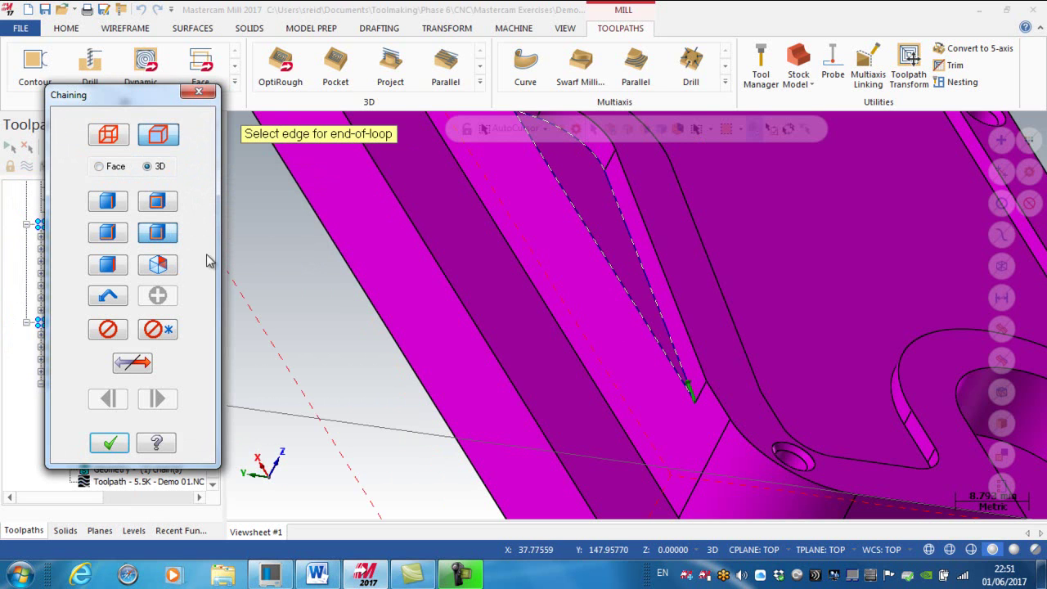
- End the partial loop at the recess floor's short straight edge, accept the chains and move the insert position below operation 14
scroll(498, 166, "down", 4)
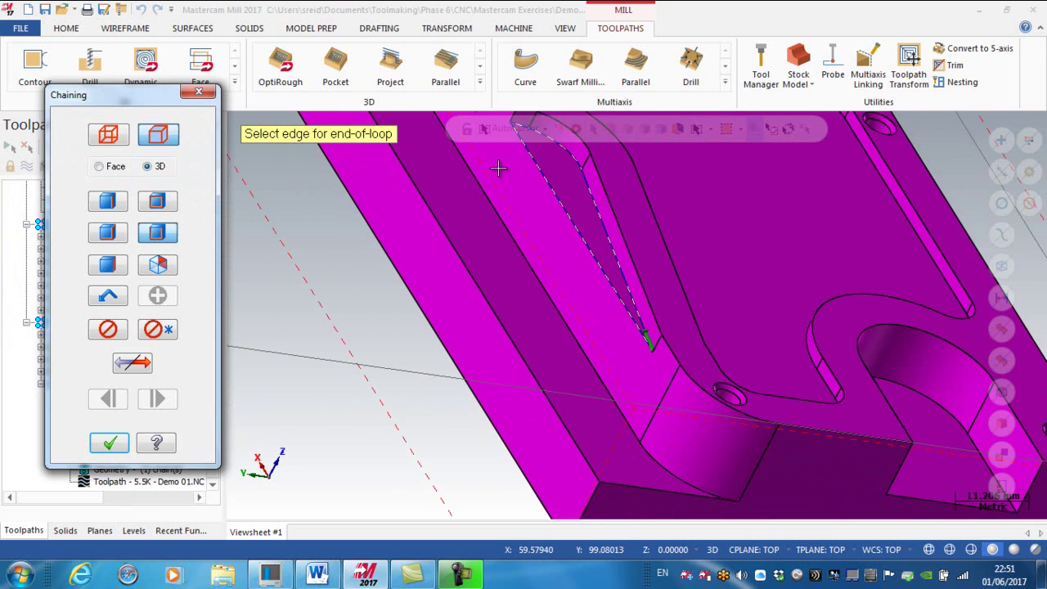
scroll(508, 146, "up", 5)
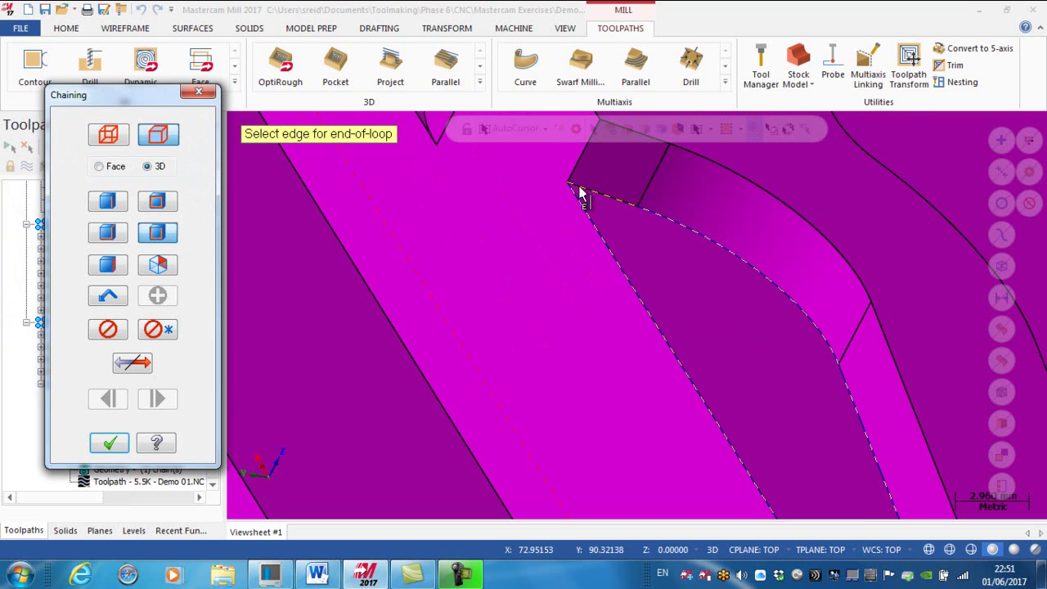
left_click(580, 193)
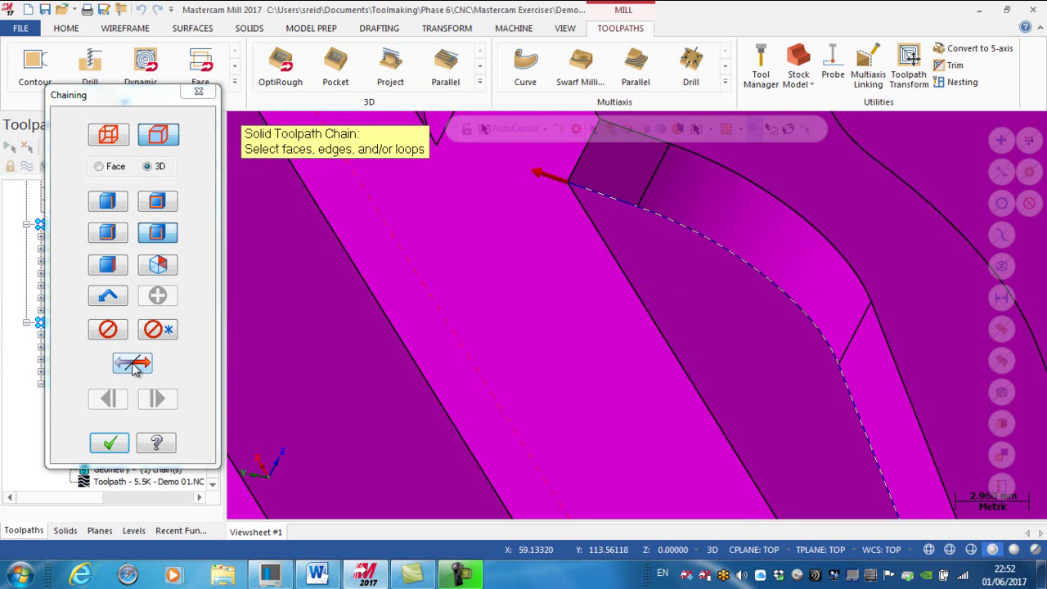
left_click(132, 366)
left_click(109, 442)
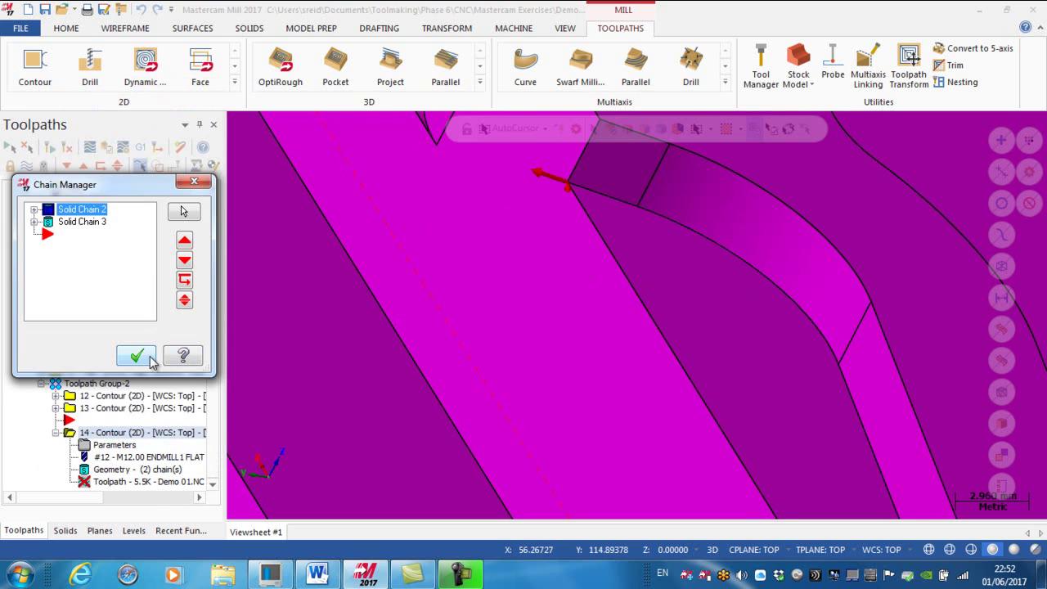
left_click(151, 362)
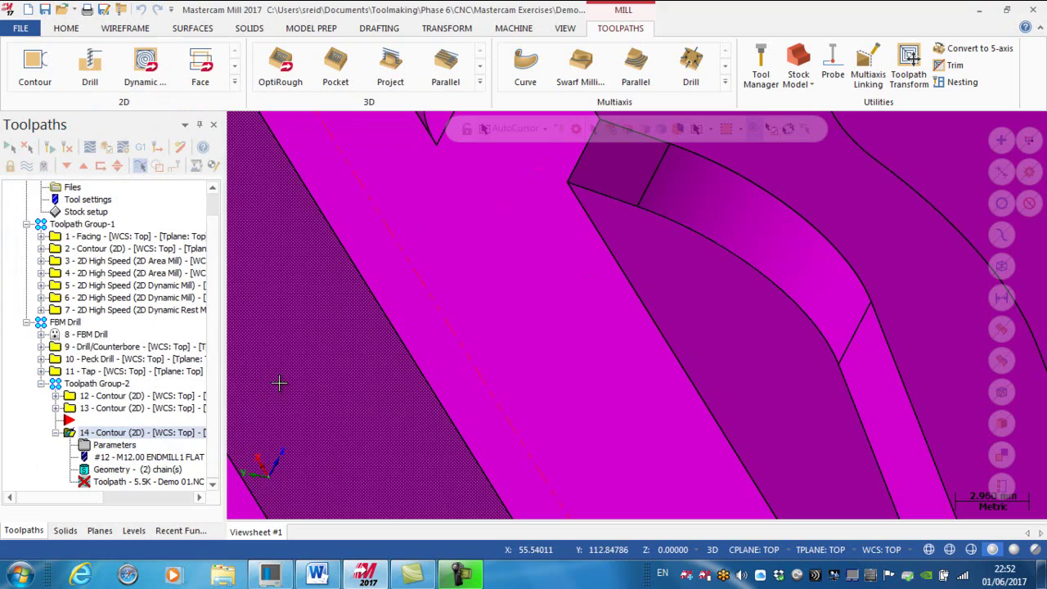
left_click(70, 168)
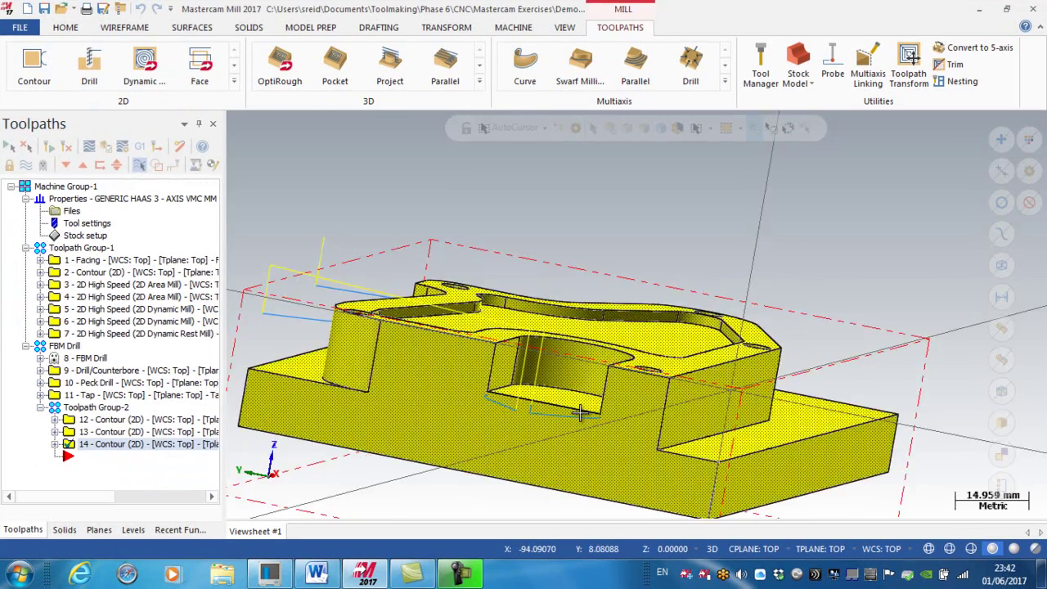
- Turn off break through in contour operation 14's cut parameters and accept the change
scroll(579, 413, "up", 5)
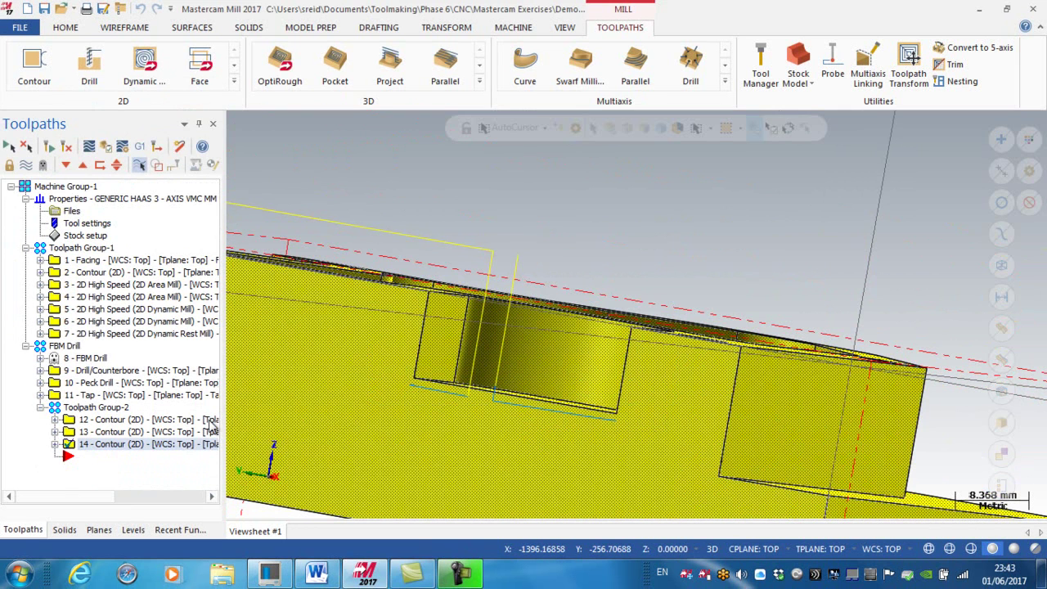
left_click(54, 445)
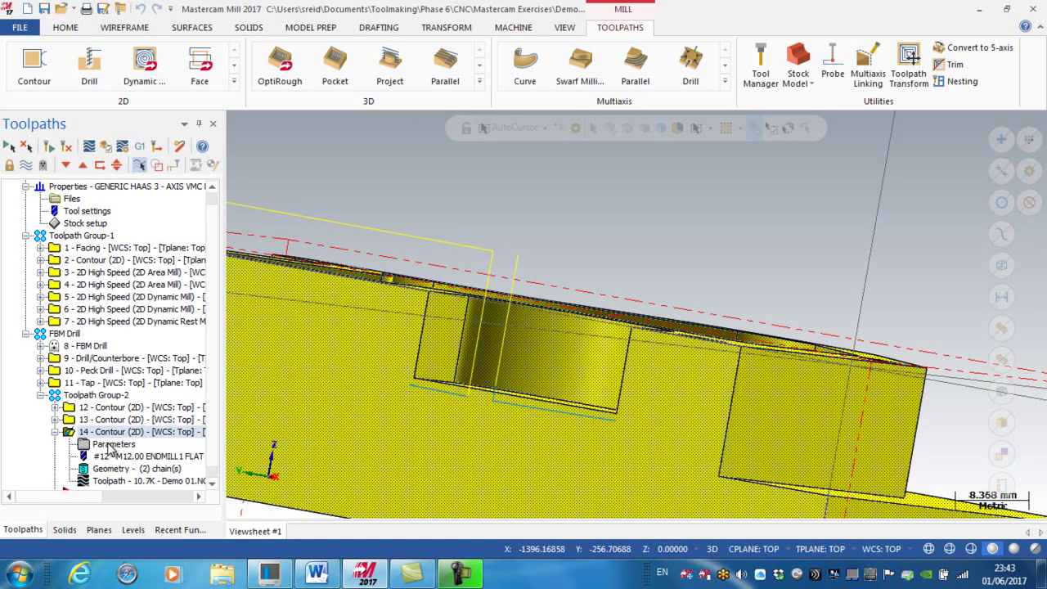
left_click(110, 446)
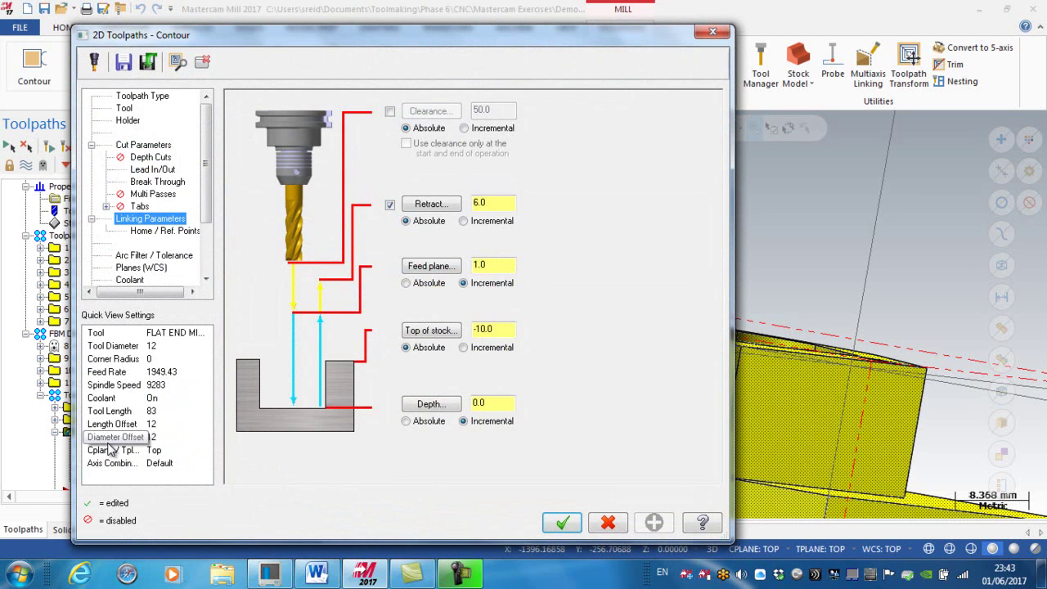
left_click(156, 183)
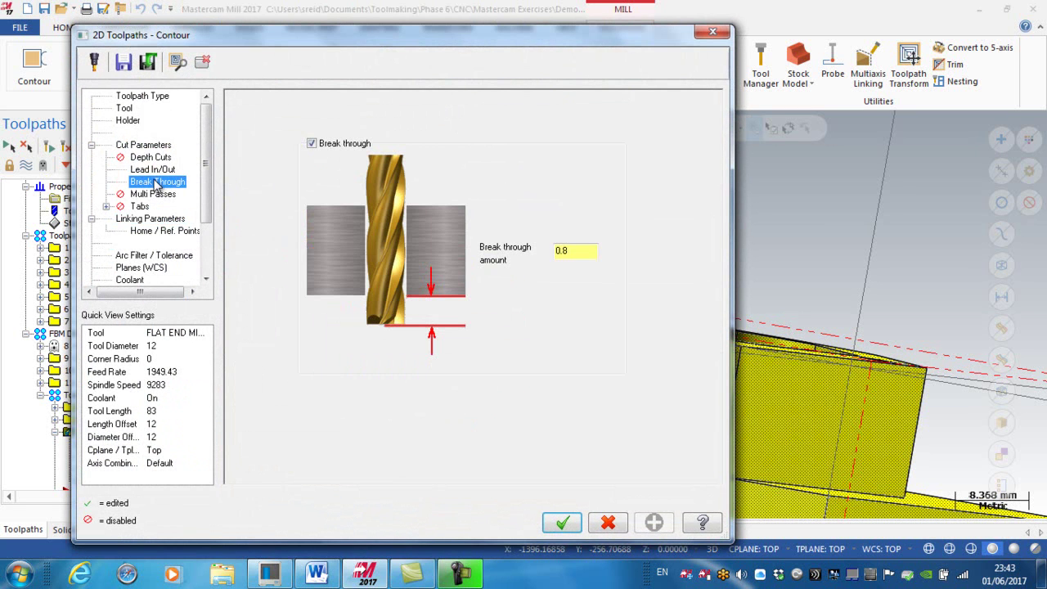
left_click(311, 144)
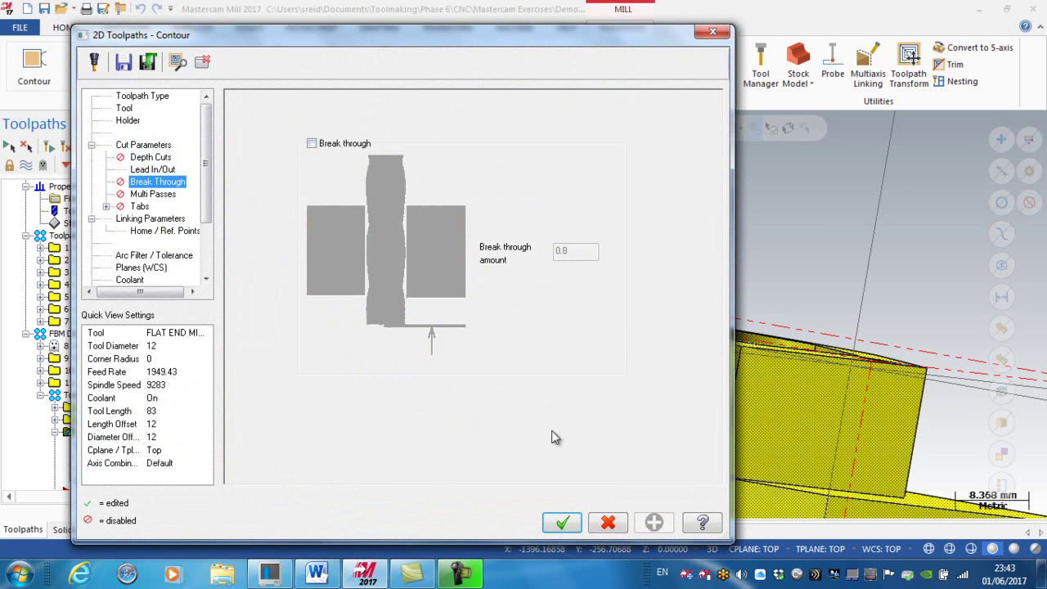
left_click(562, 523)
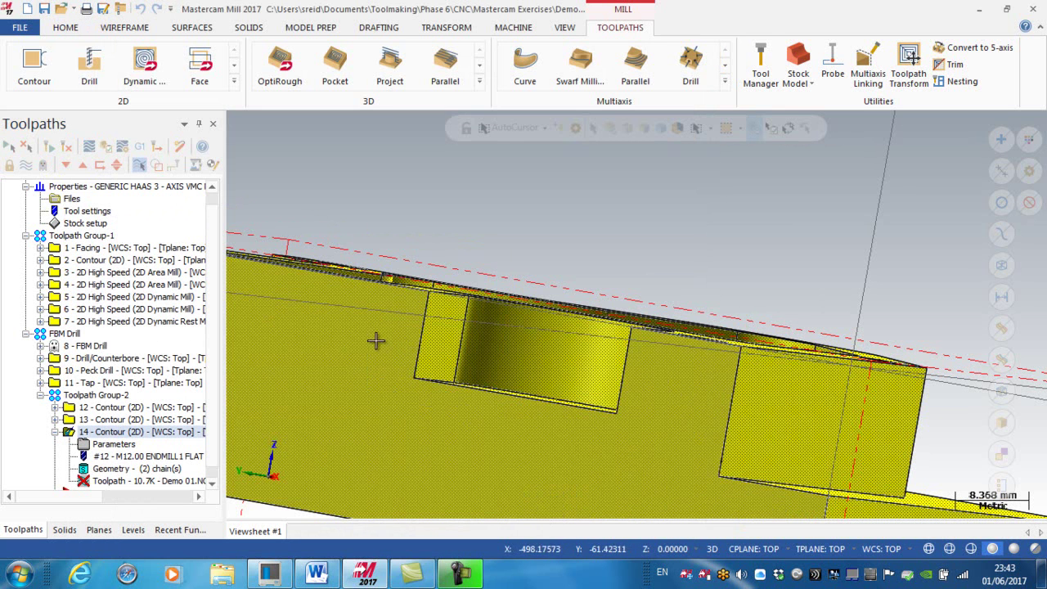
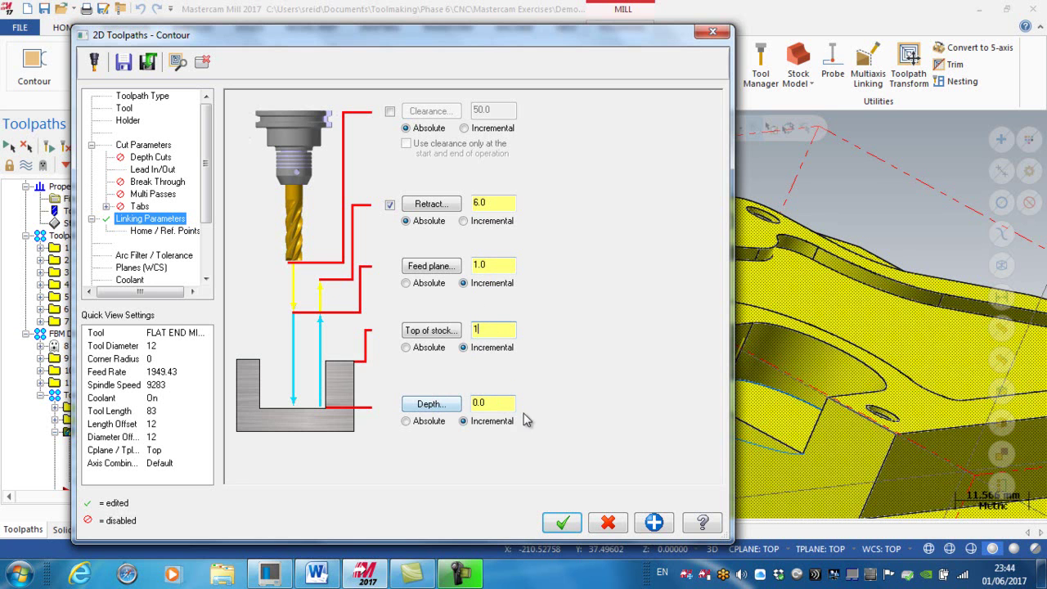
- Set contour operation 14's top of stock to 1 incremental, accept the linking parameters and regenerate its toolpath
left_click(562, 523)
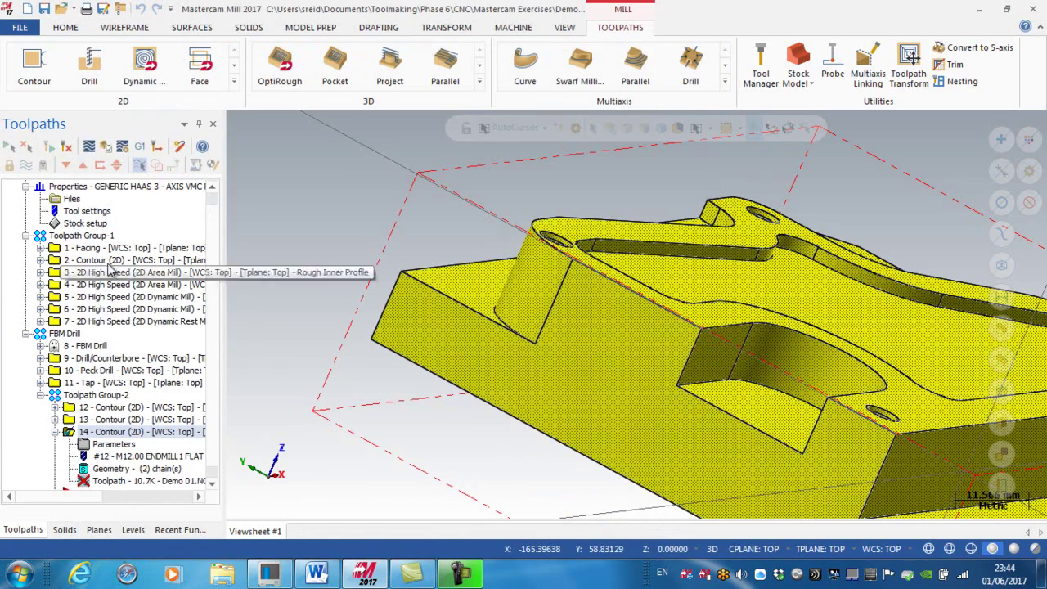
left_click(70, 150)
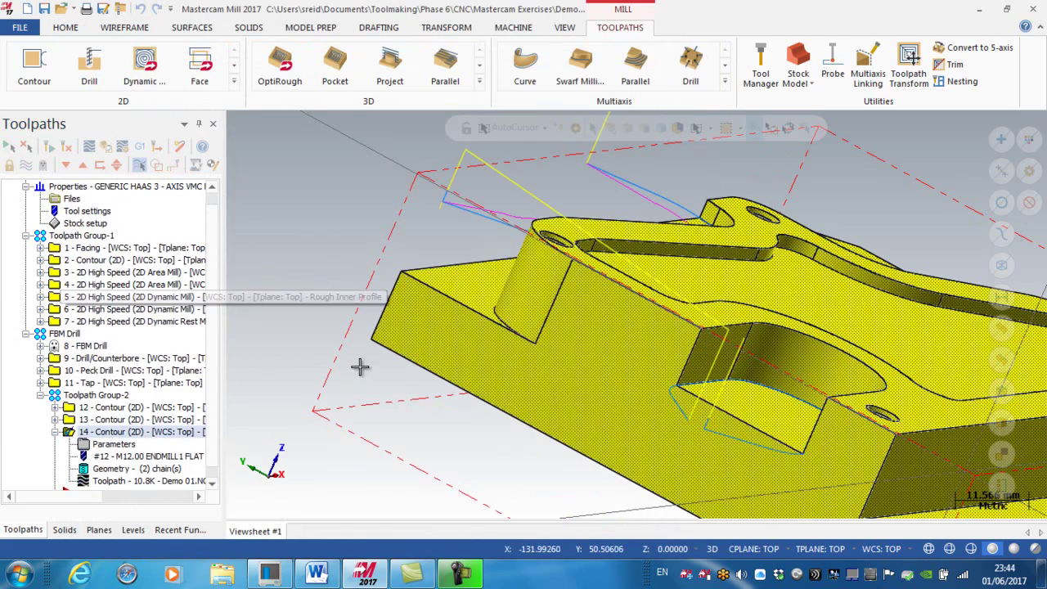
- Examine the toolpath of contour operation 14 at the open slot and the triangular recess from several angles
scroll(316, 358, "up", 5)
scroll(535, 339, "down", 4)
scroll(532, 340, "up", 3)
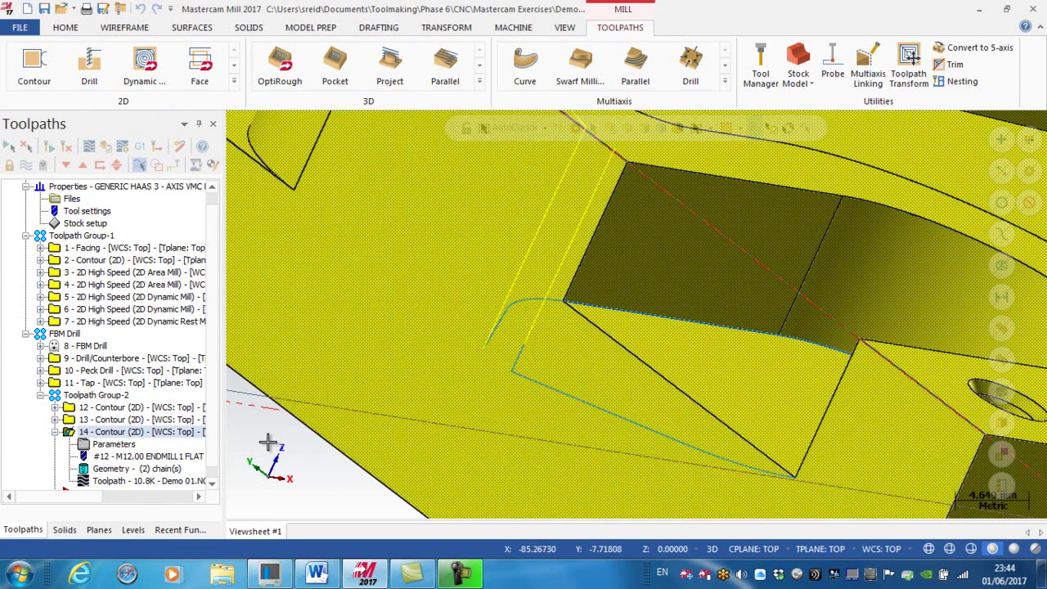
scroll(402, 346, "down", 6)
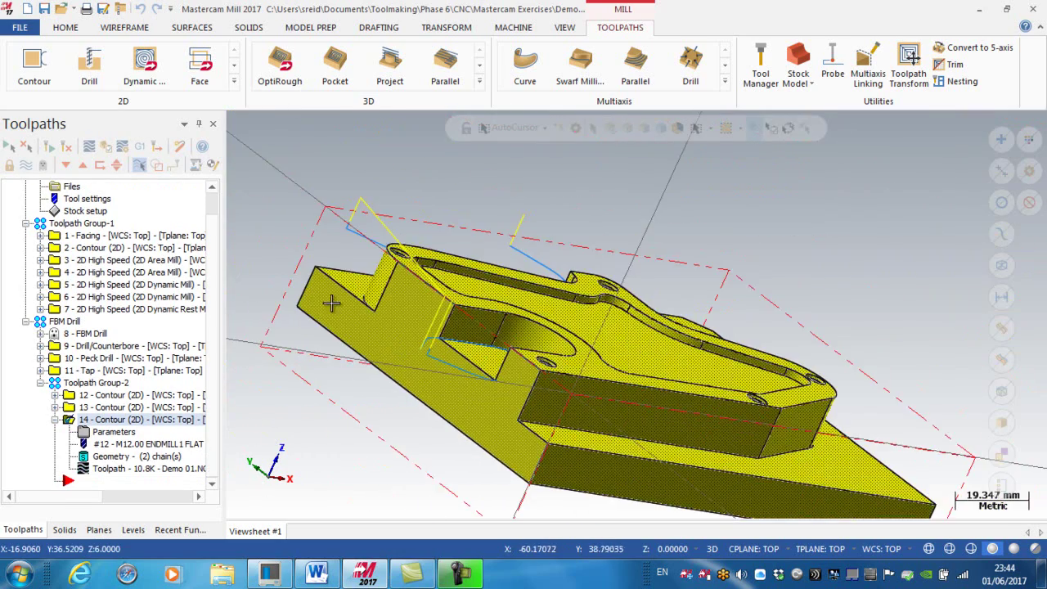
middle_click_drag(342, 299, 443, 319)
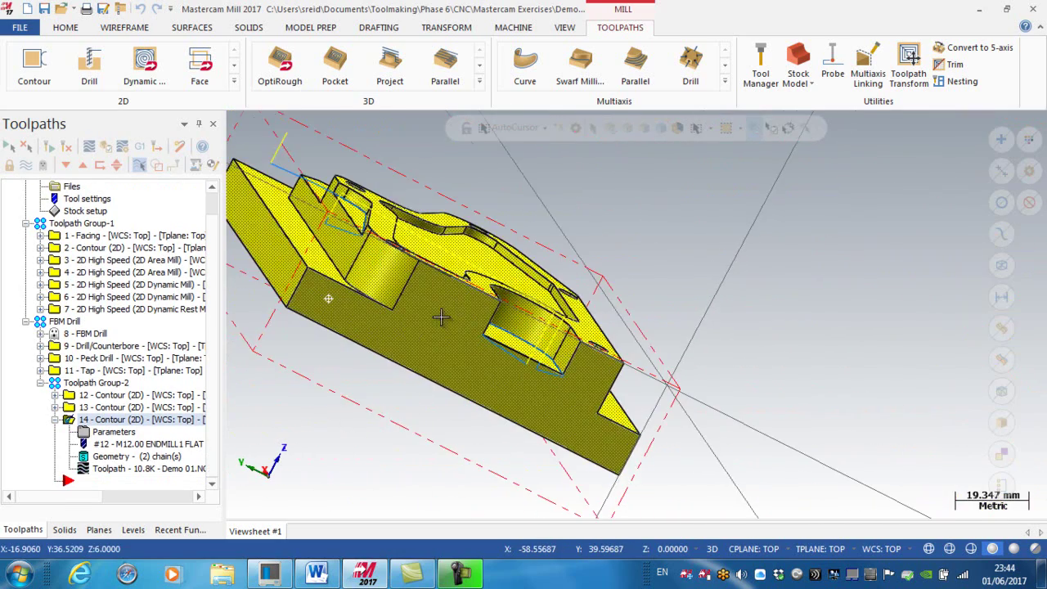
scroll(324, 199, "up", 7)
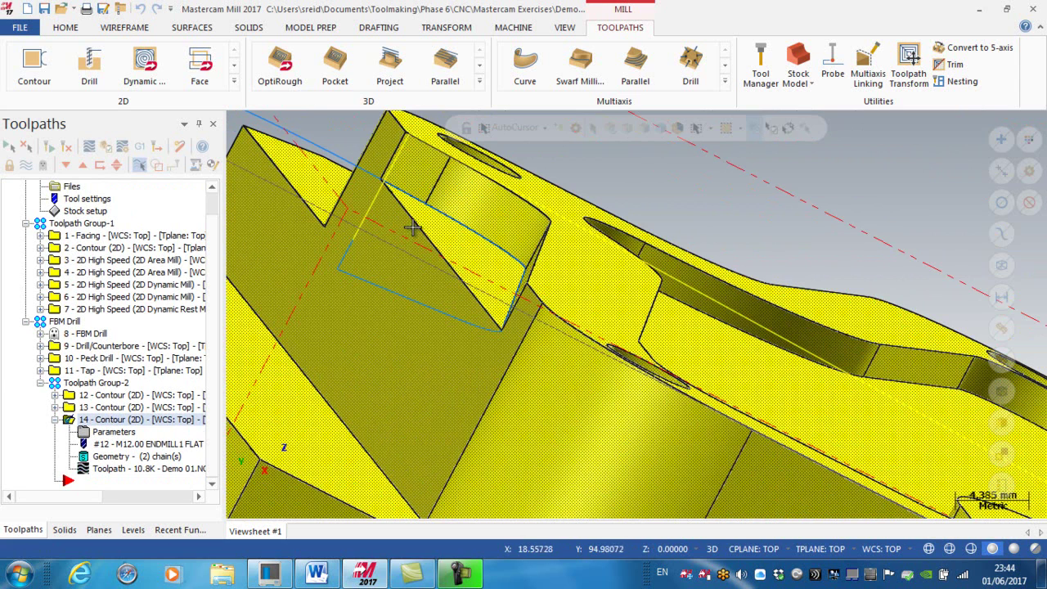
scroll(439, 328, "down", 5)
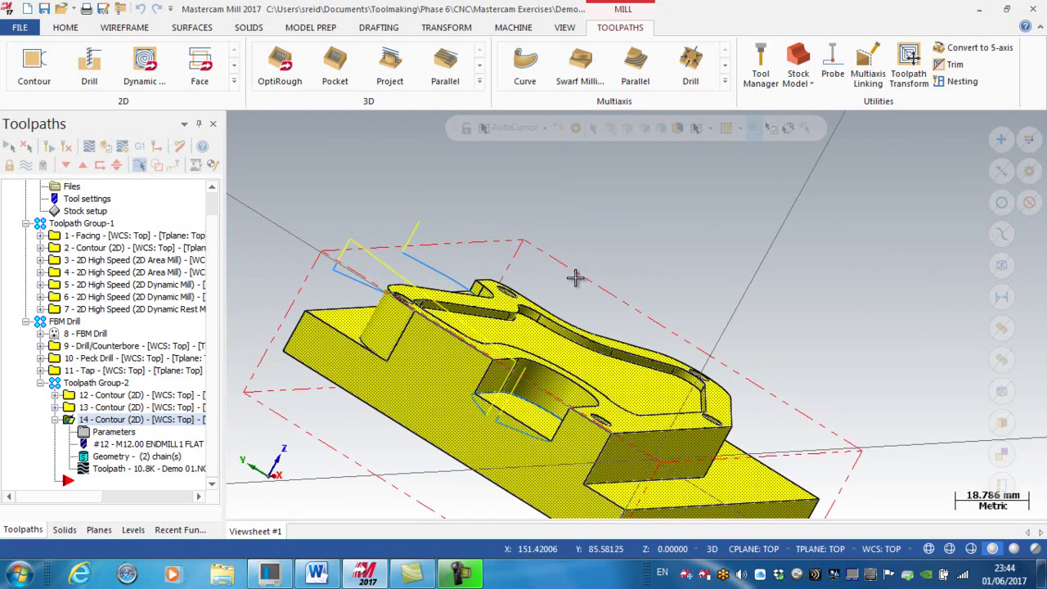
middle_click_drag(674, 278, 642, 311)
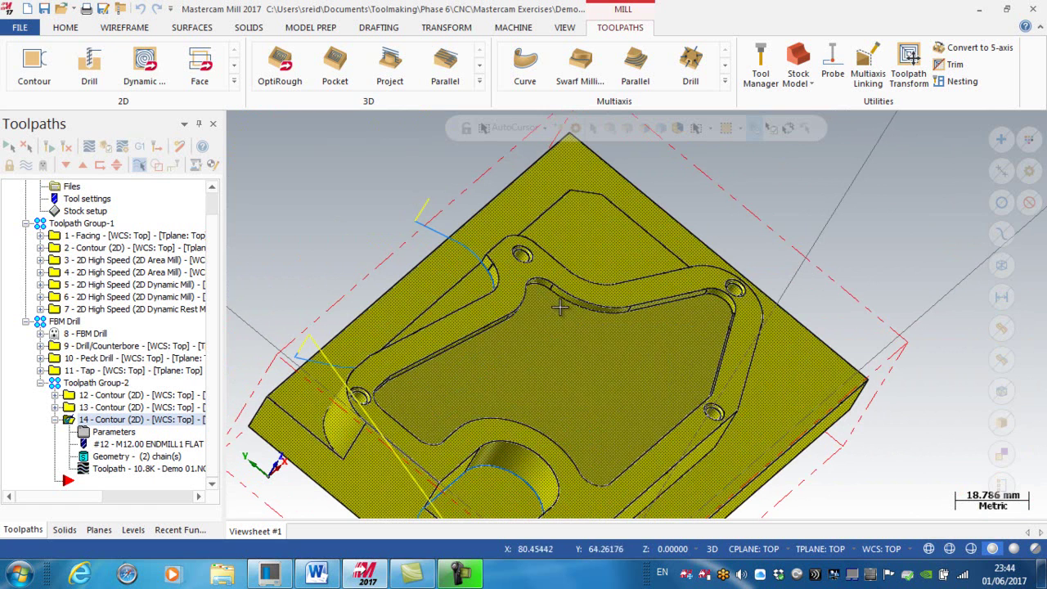
- Copy contour operation 14 directly after itself in Toolpath Group-2
left_click(55, 421)
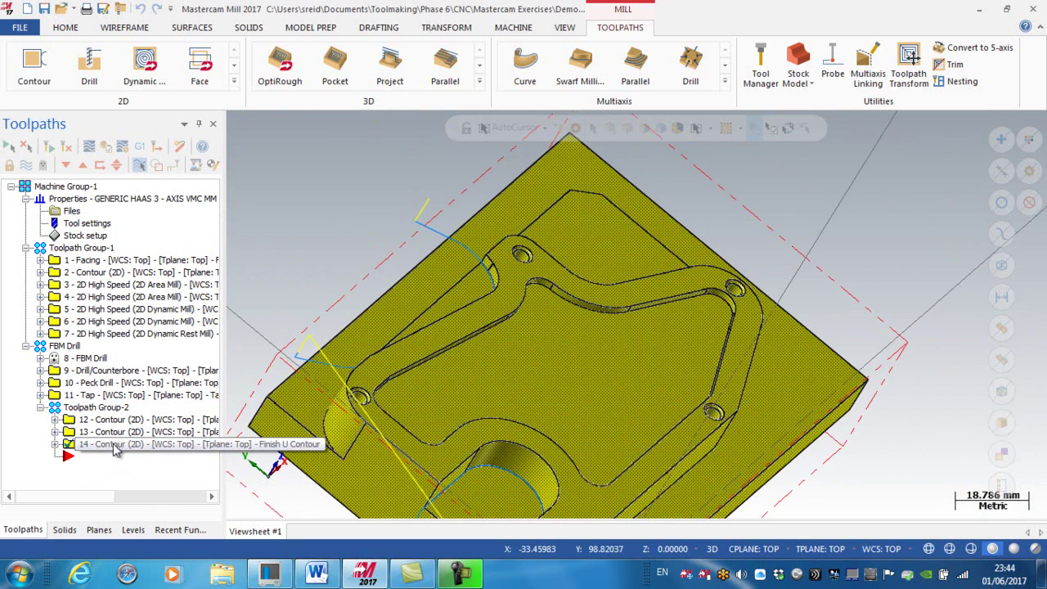
right_click_drag(114, 449, 133, 448)
left_click(194, 435)
- Rechain all of contour operation 15's geometry as a partial loop, starting at the bottom edge of the curved side wall and accepting its reference face
left_click(56, 469)
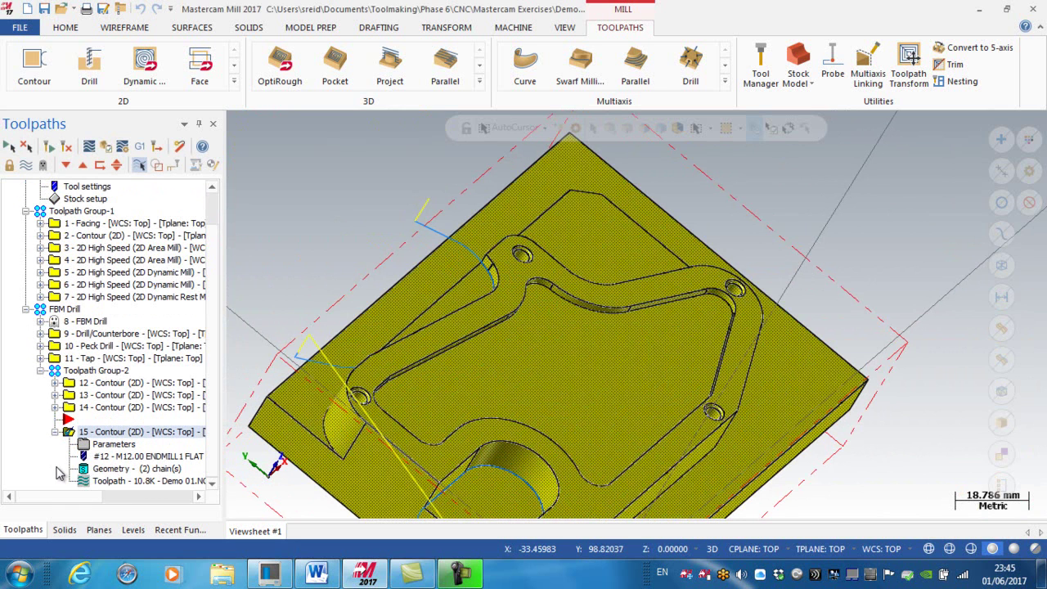
left_click(137, 469)
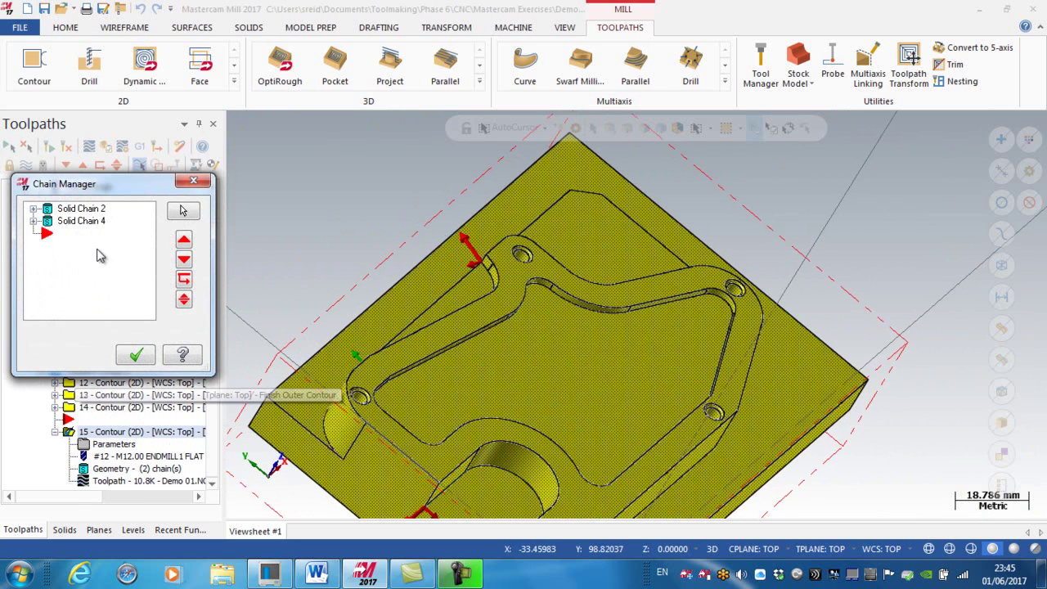
right_click(100, 211)
left_click(151, 256)
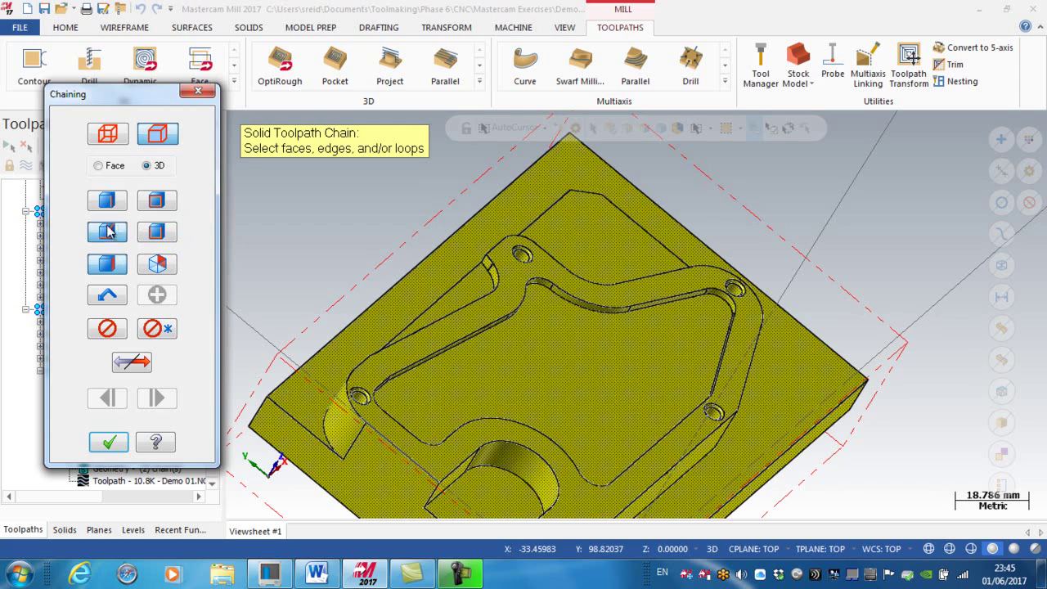
left_click(157, 203)
scroll(589, 467, "up", 10)
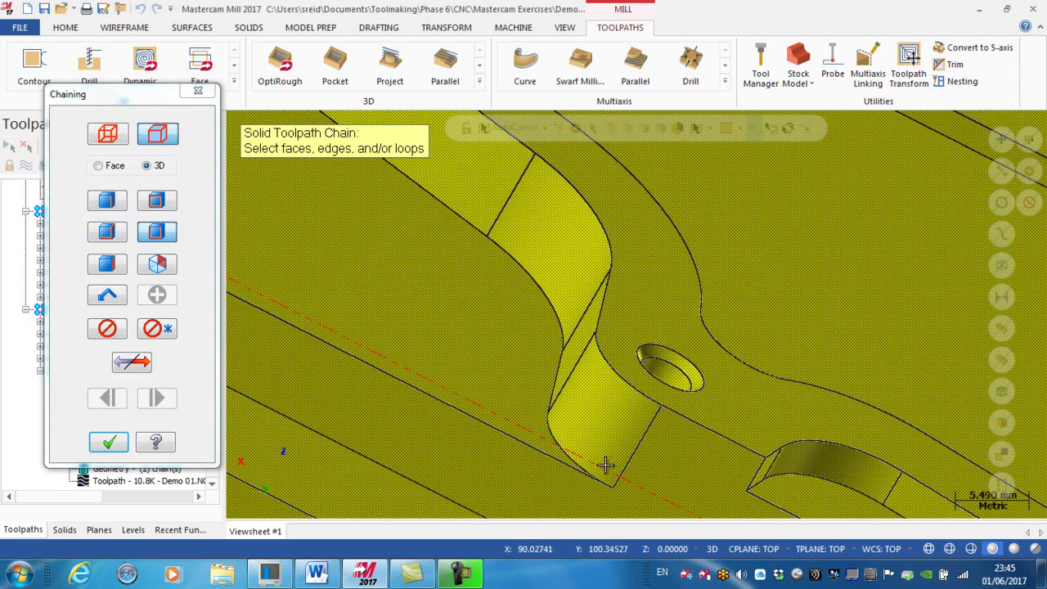
scroll(593, 463, "up", 2)
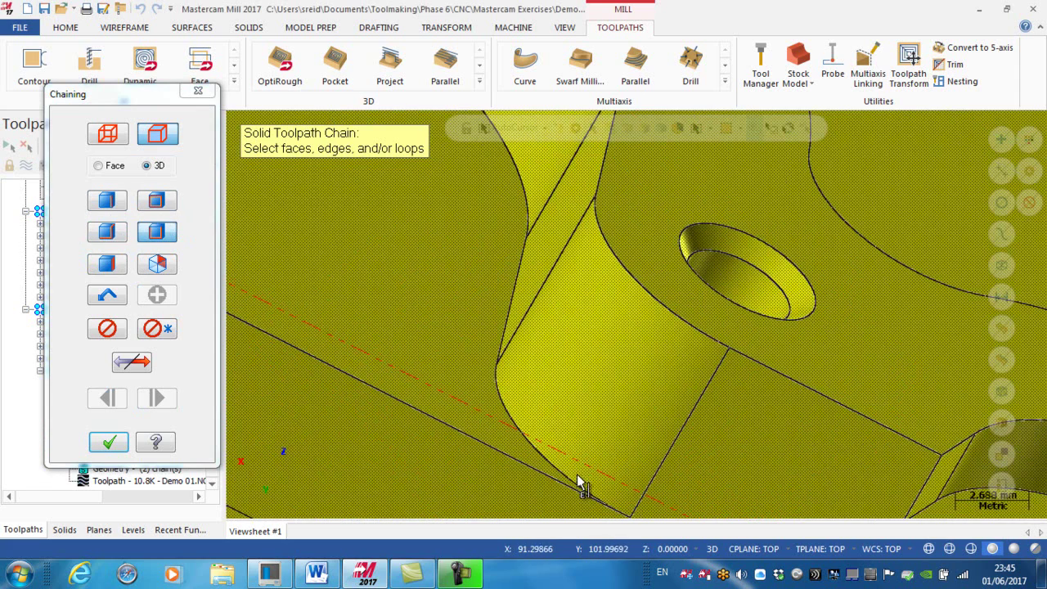
left_click(580, 483)
scroll(603, 432, "up", 2)
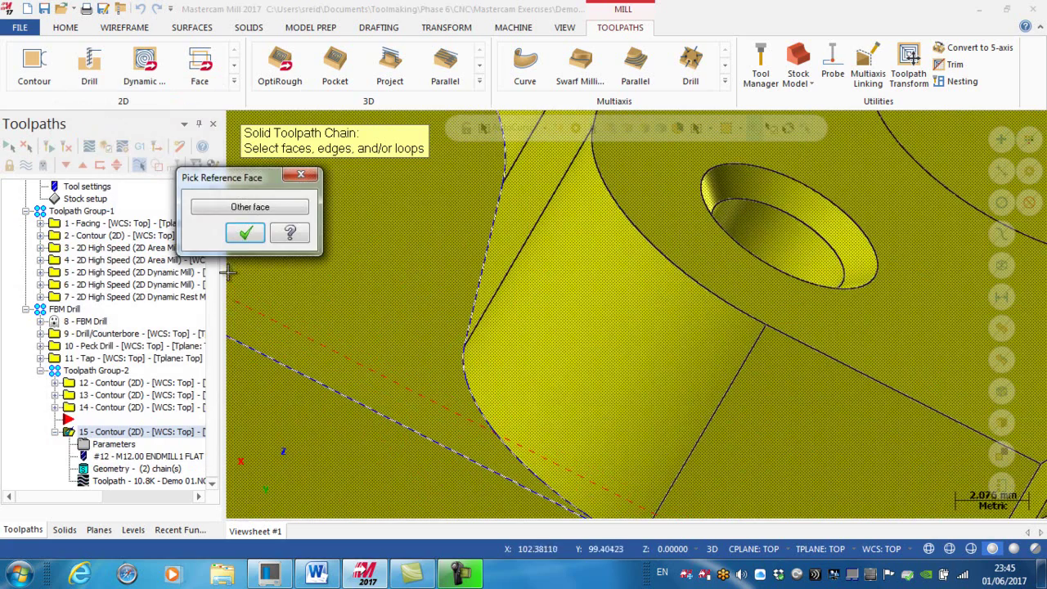
left_click(245, 234)
- End the partial loop at the curved wall's far bottom edge, accept the single new chain and regenerate contour operation 15
scroll(359, 278, "down", 3)
scroll(358, 278, "down", 12)
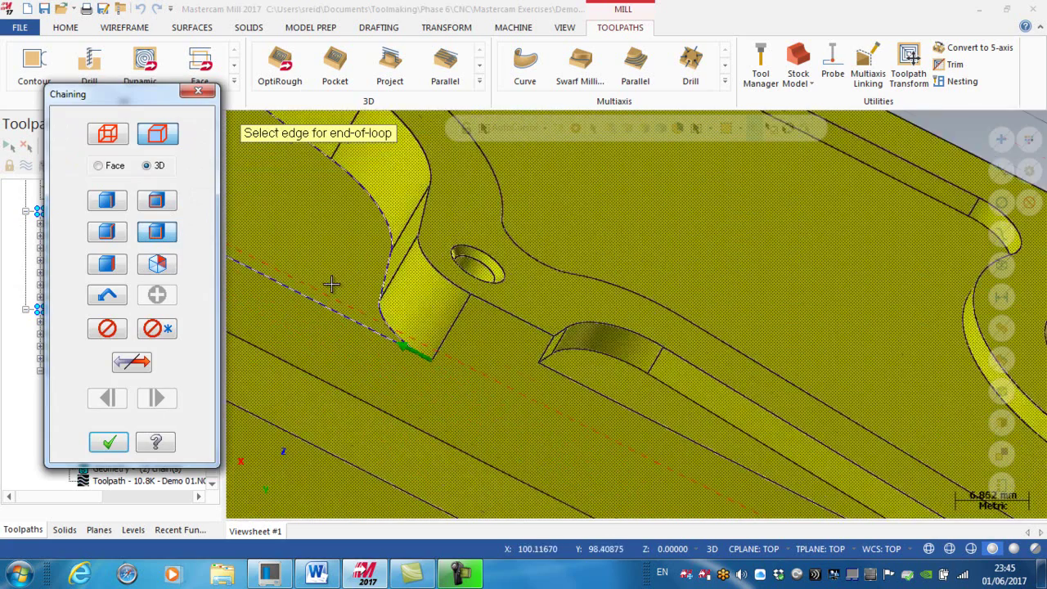
scroll(272, 229, "up", 10)
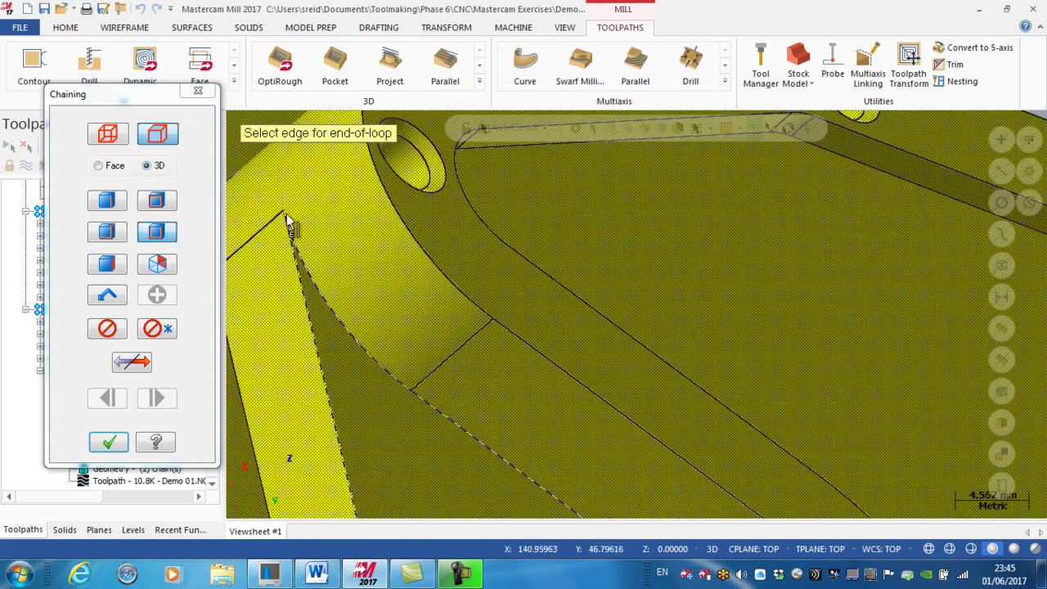
left_click(305, 254)
left_click(109, 442)
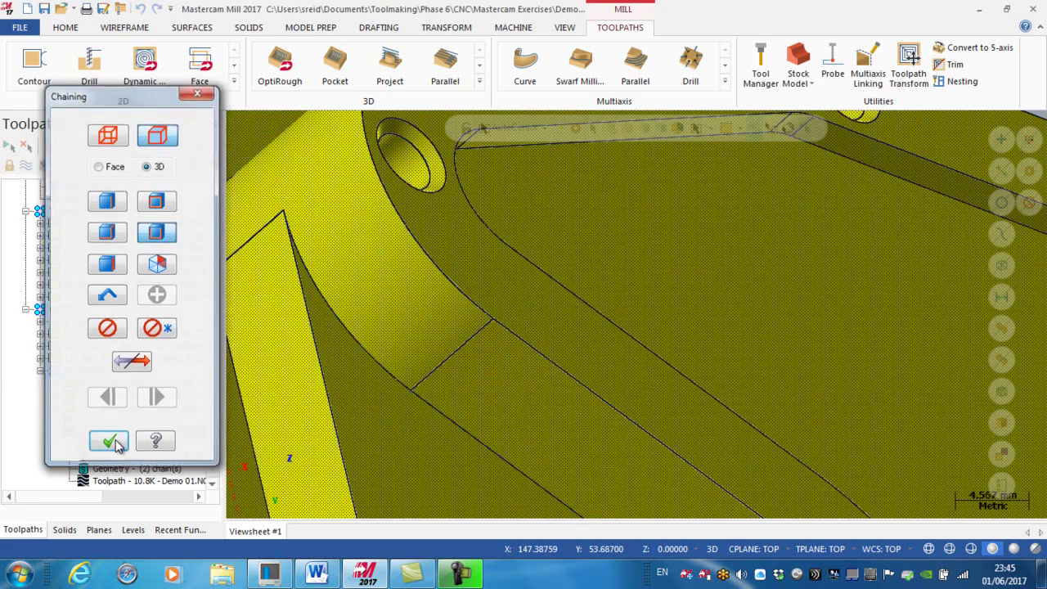
left_click(132, 353)
scroll(365, 346, "down", 11)
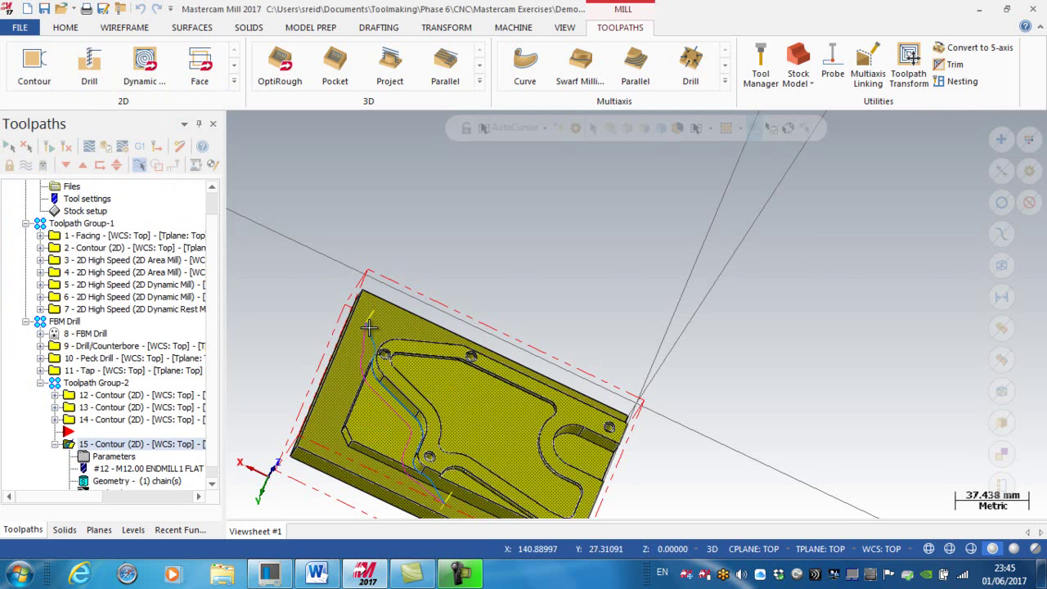
- Change the entry arc sweep in contour operation 15's lead in/out, copy the entry settings to the exit and regenerate the toolpath
left_click(115, 460)
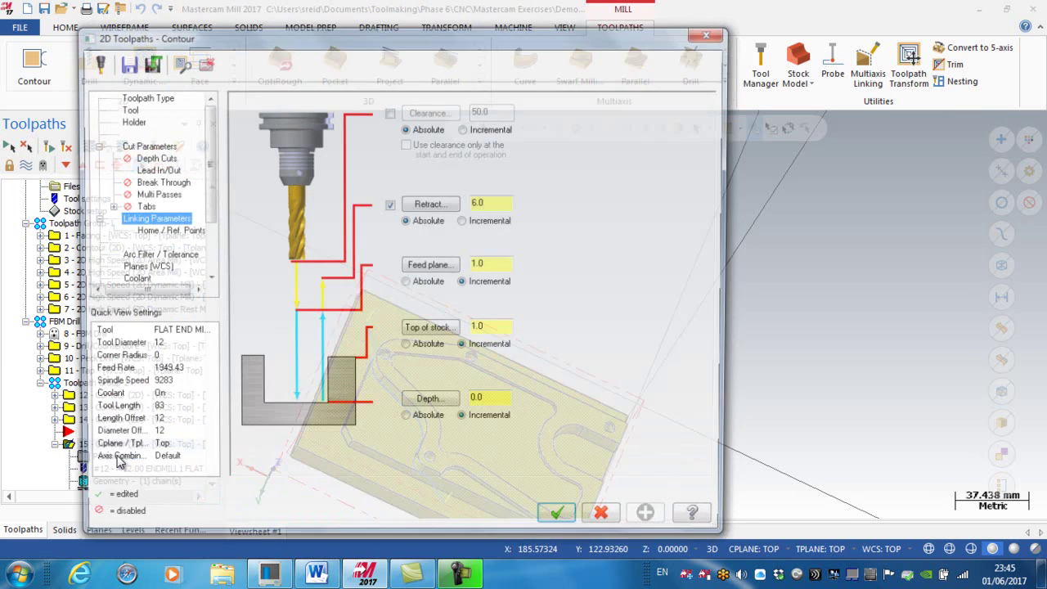
left_click(154, 170)
left_click_drag(384, 263, 354, 265)
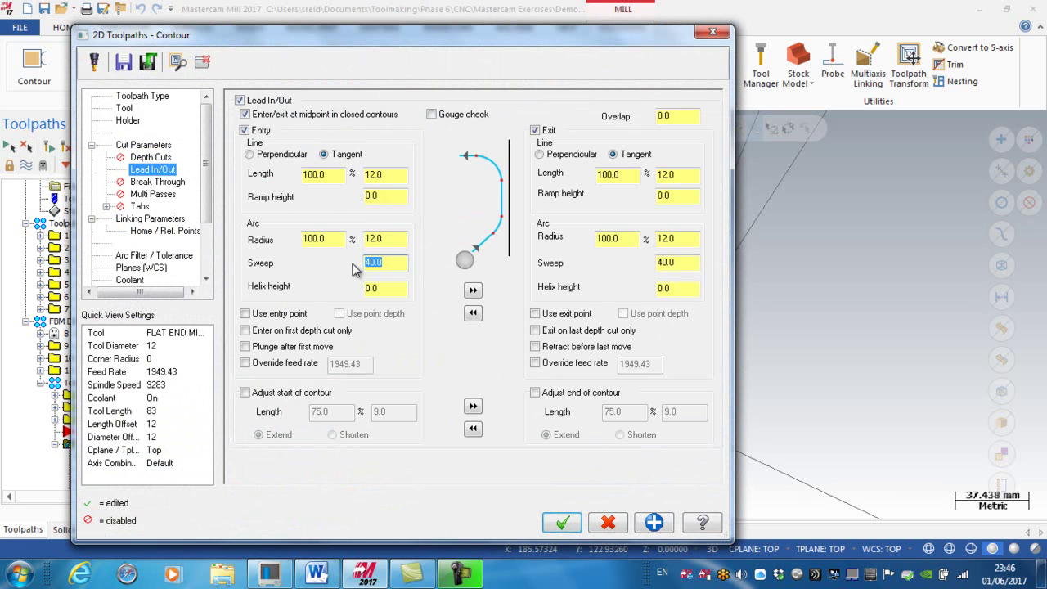
left_click(473, 290)
left_click(565, 524)
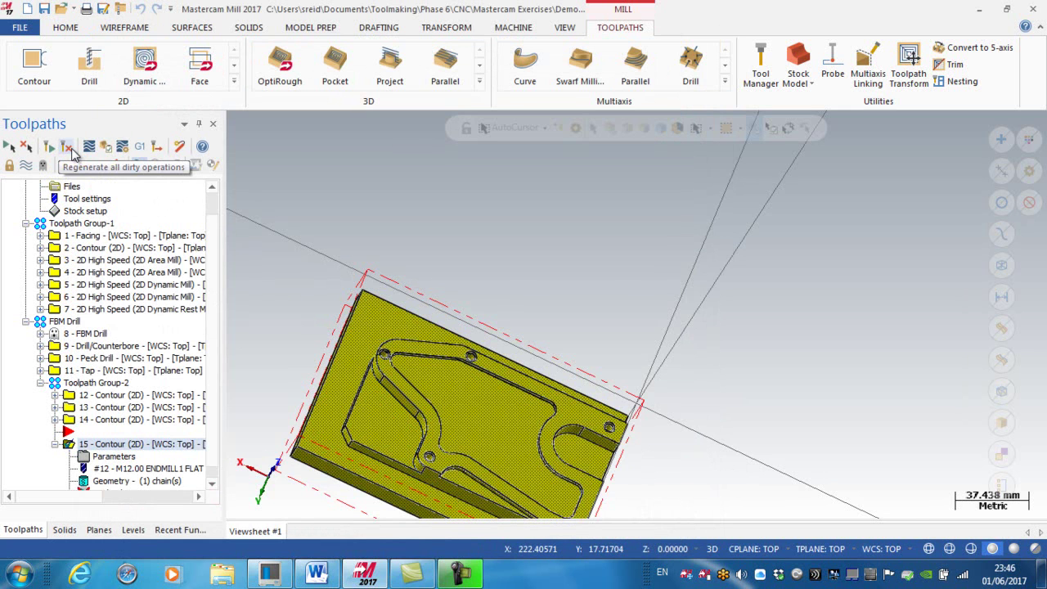
left_click(69, 148)
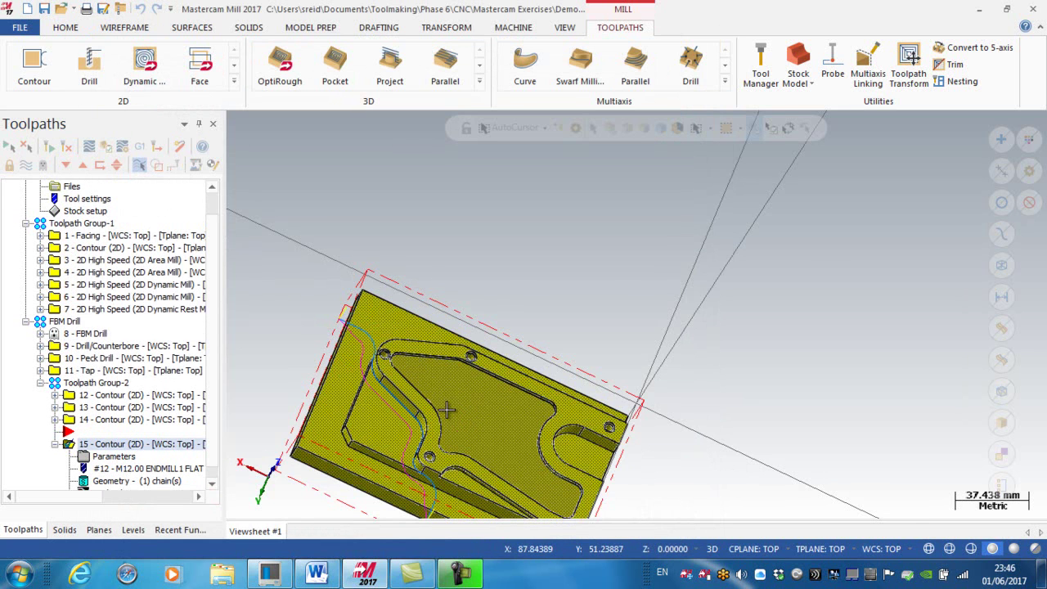
- Examine contour operation 15's lead-in and lead-out moves along the curved side wall and collapse the operation in the toolpath tree
scroll(456, 492, "up", 1)
scroll(425, 491, "down", 3)
scroll(401, 489, "up", 1)
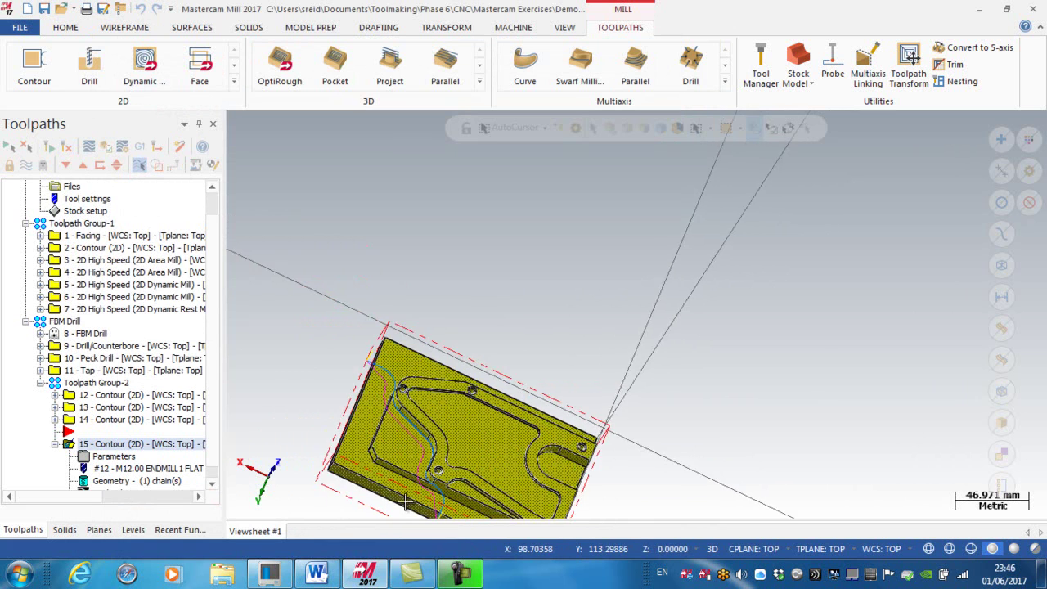
scroll(401, 491, "up", 2)
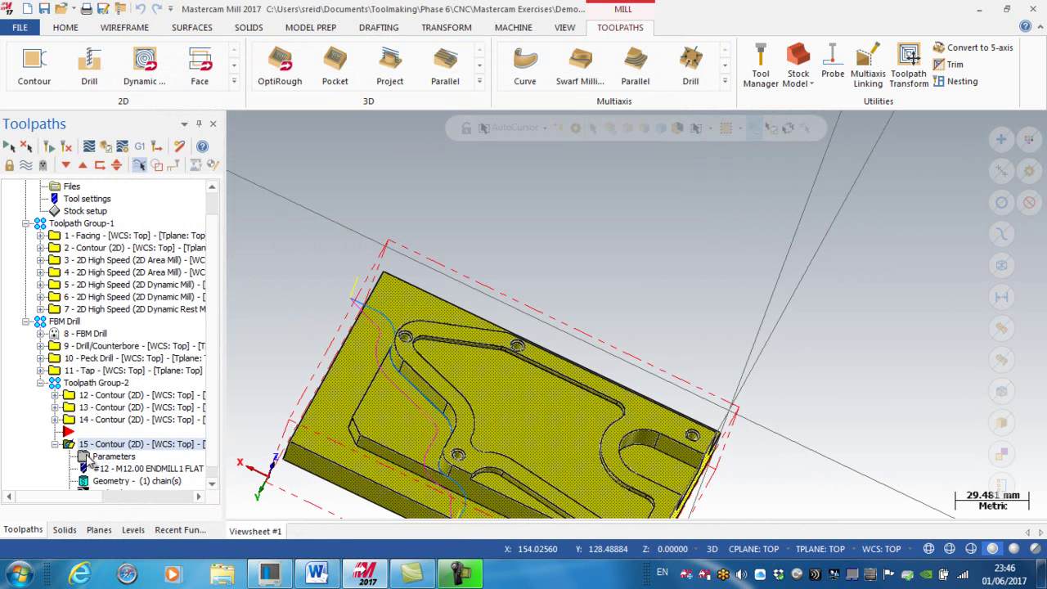
left_click(55, 445)
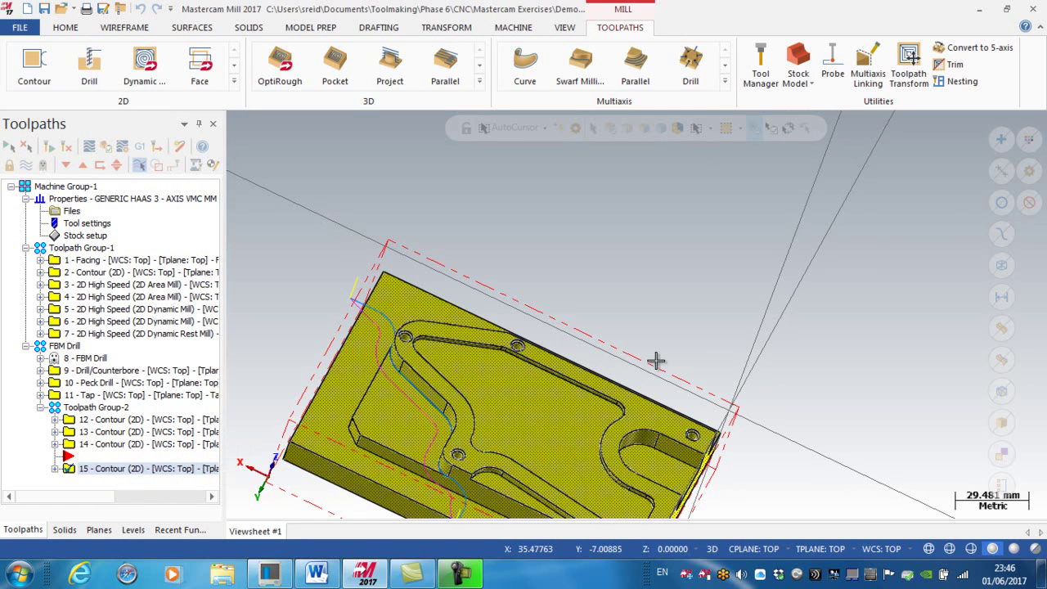
middle_click_drag(678, 353, 741, 459)
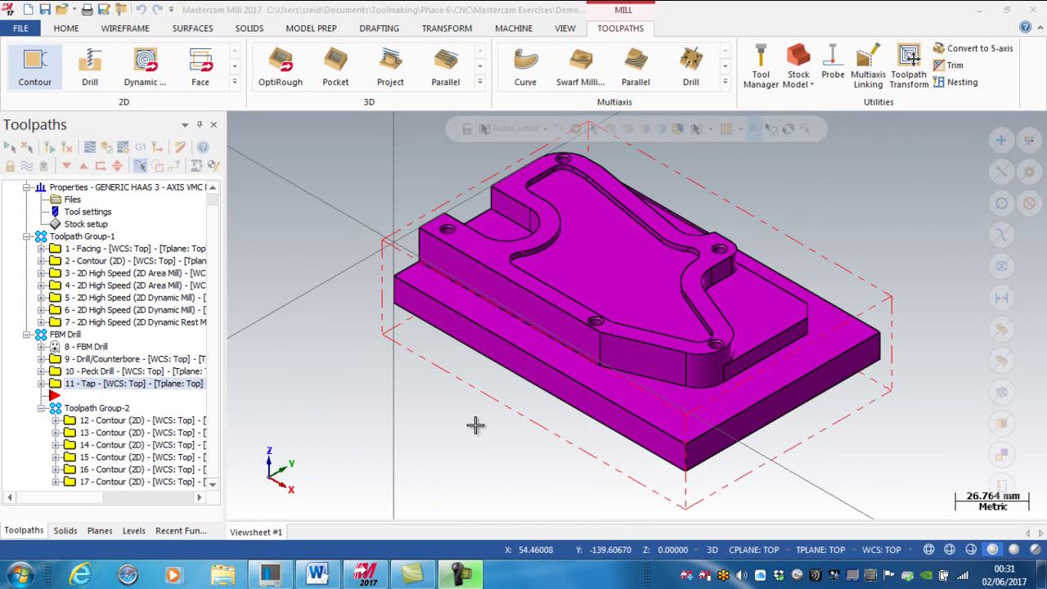
- Select all toolpath operations and open them in Mastercam Simulator's Verify mode
key("End")
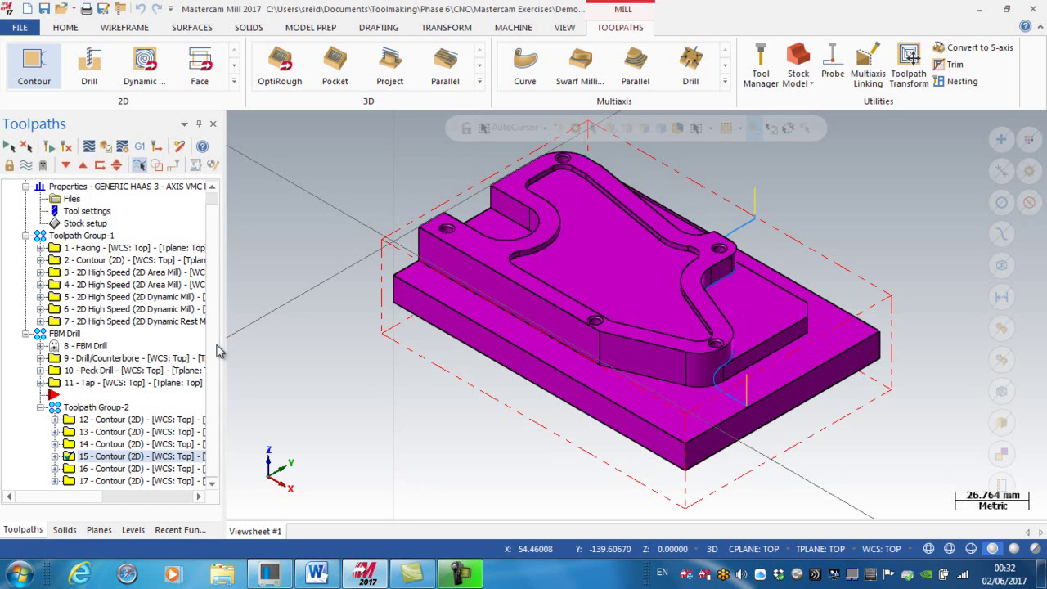
key("ctrl+a")
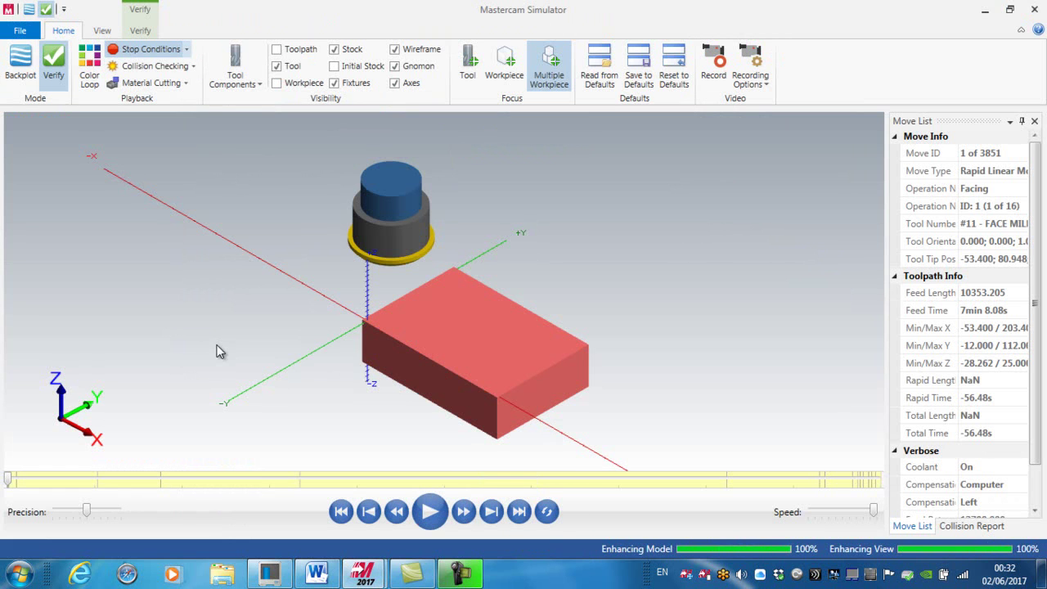
- Review the stop conditions and the collision checking options for milling and turning, and start the machining simulation
left_click(186, 49)
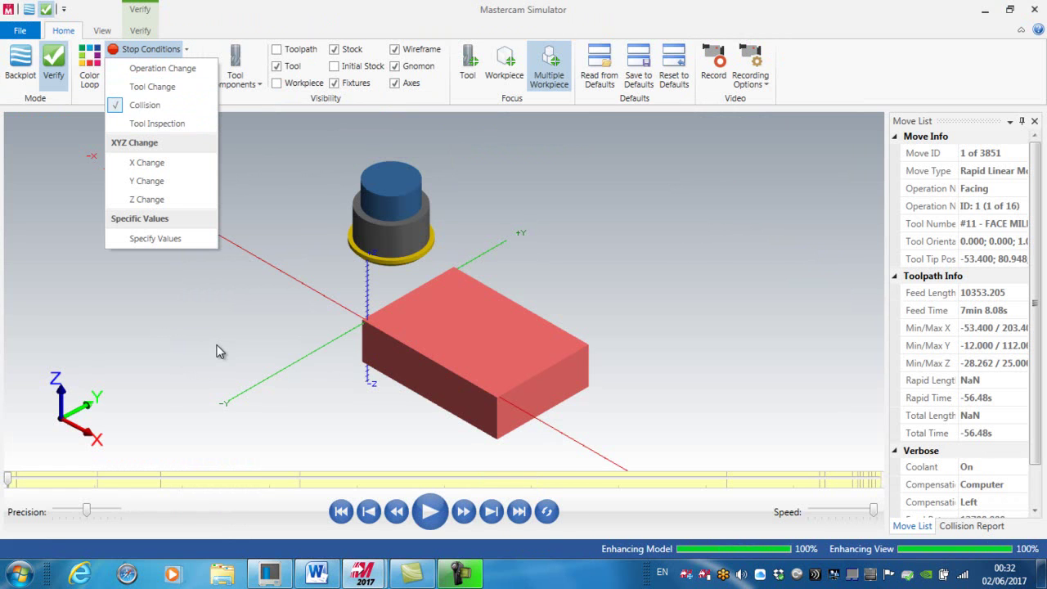
left_click(186, 49)
left_click(194, 66)
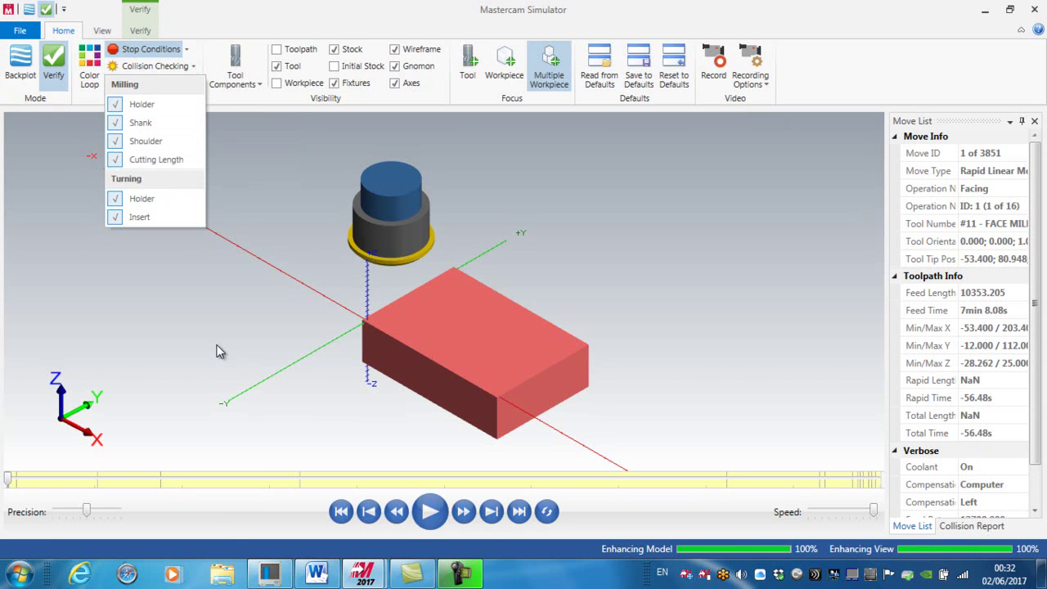
left_click(219, 351)
key("space")
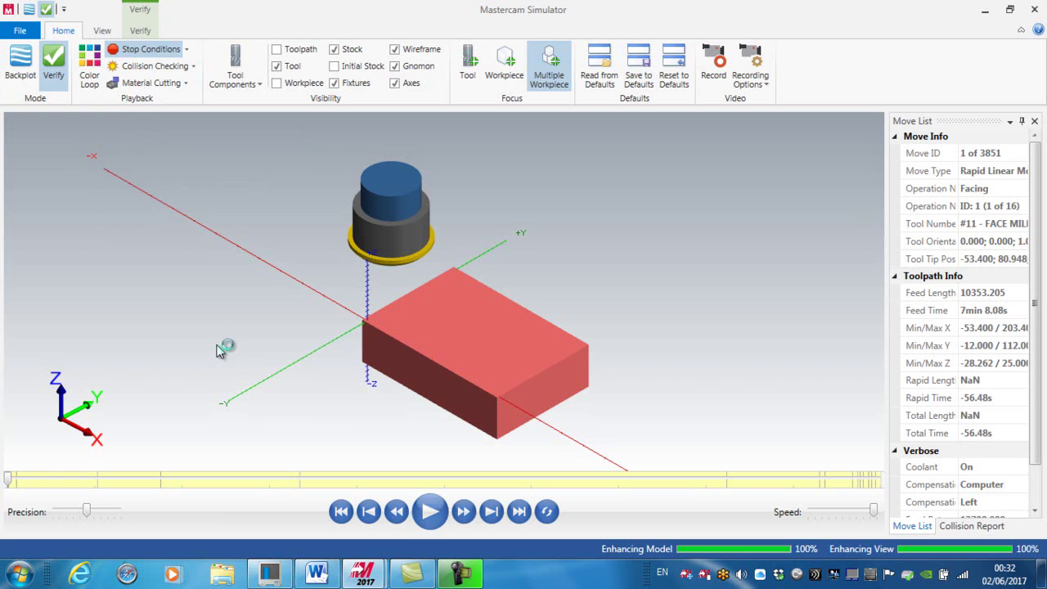